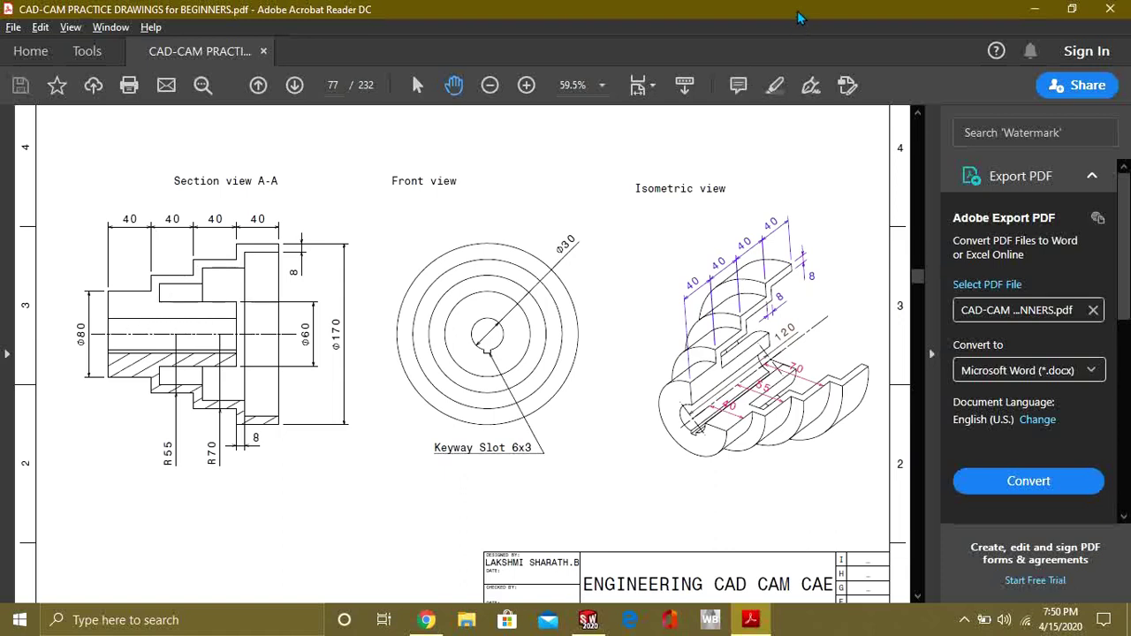
Step: Snap the PDF drawing to the right half of the screen and bring SOLIDWORKS forward
drag(798, 16, 1128, 13)
mouse_move(588, 619)
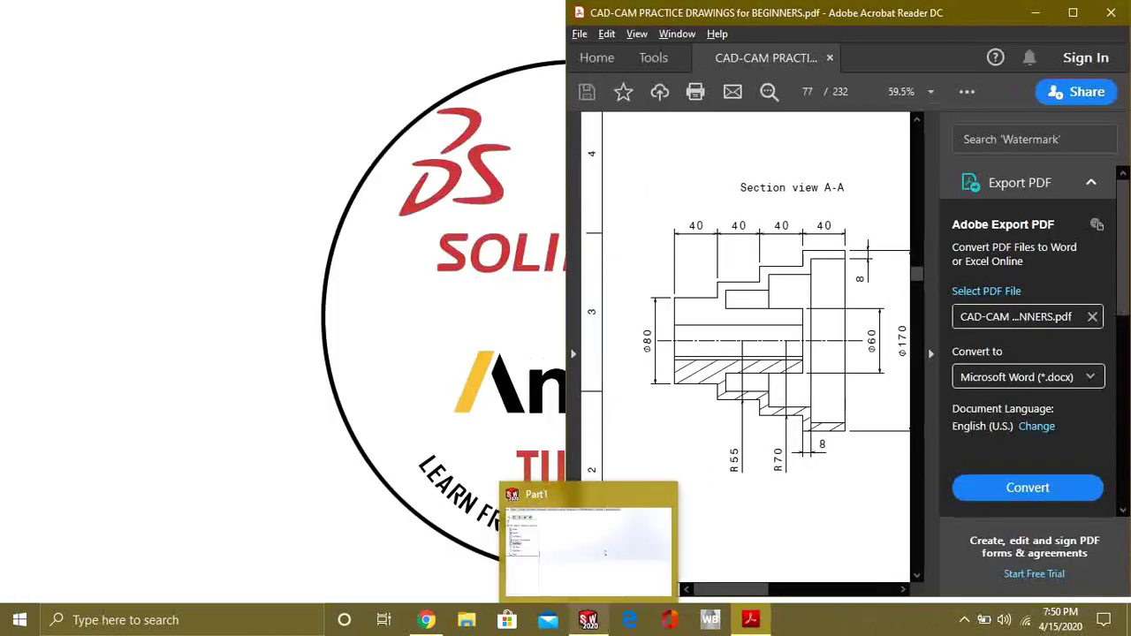
click(599, 537)
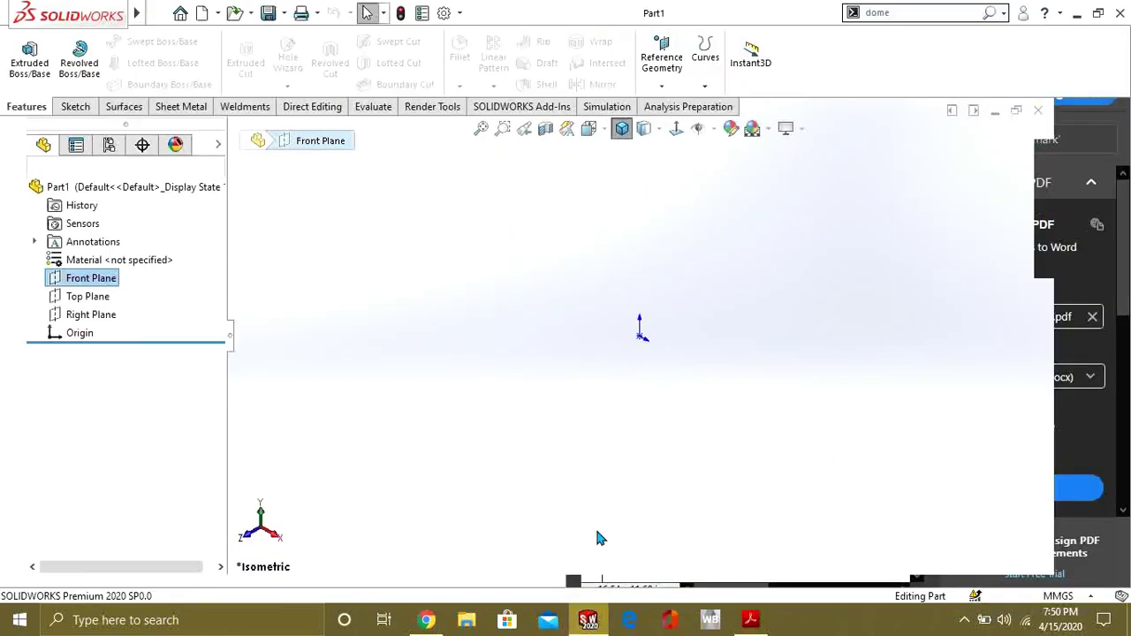
Step: Start a sketch on the Front Plane and draw a vertical centerline through the origin
click(74, 106)
click(26, 55)
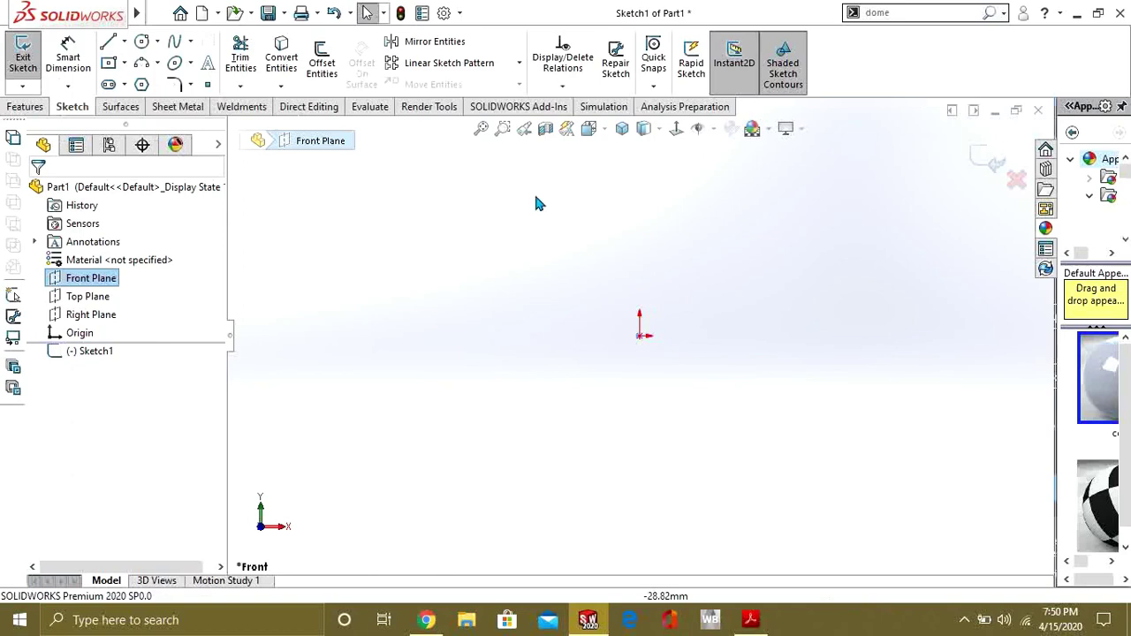
click(126, 44)
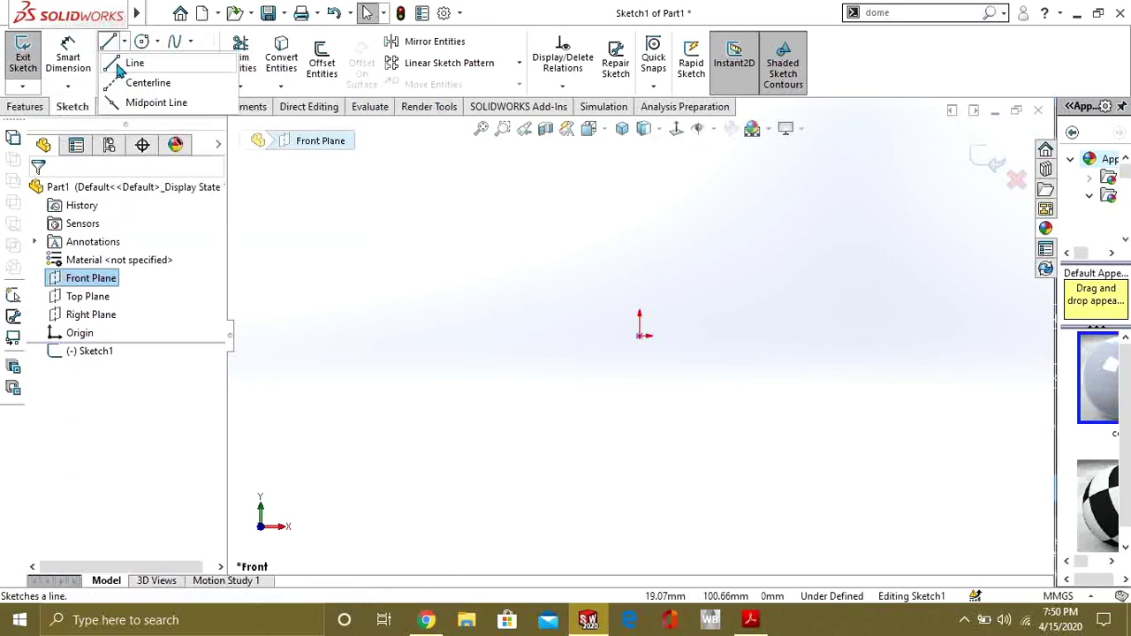
click(133, 80)
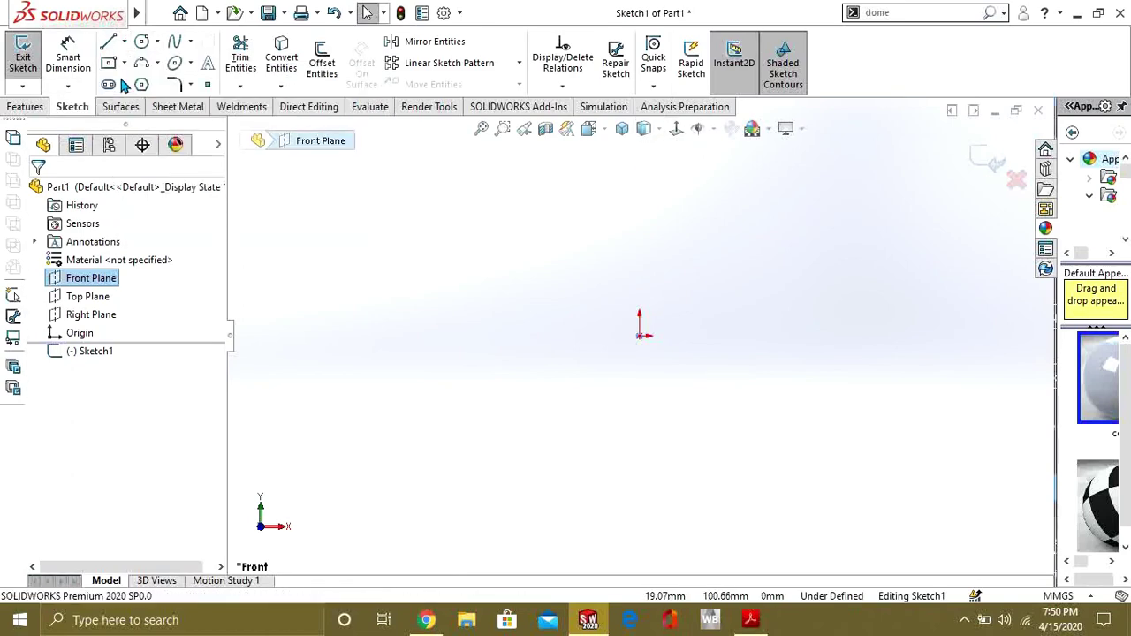
click(640, 177)
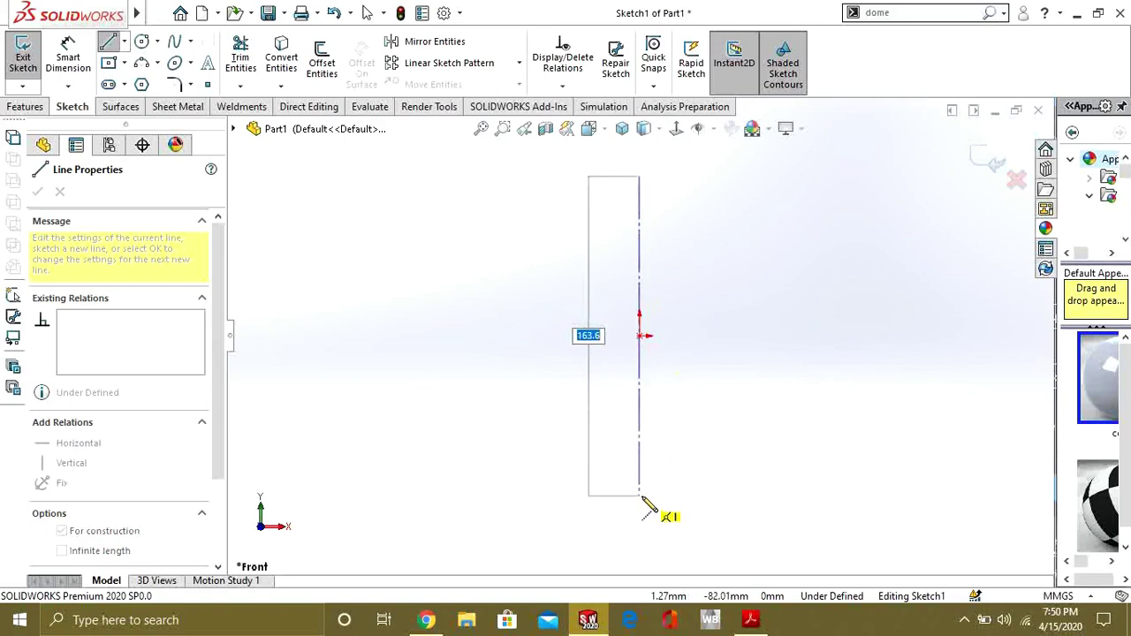
click(640, 495)
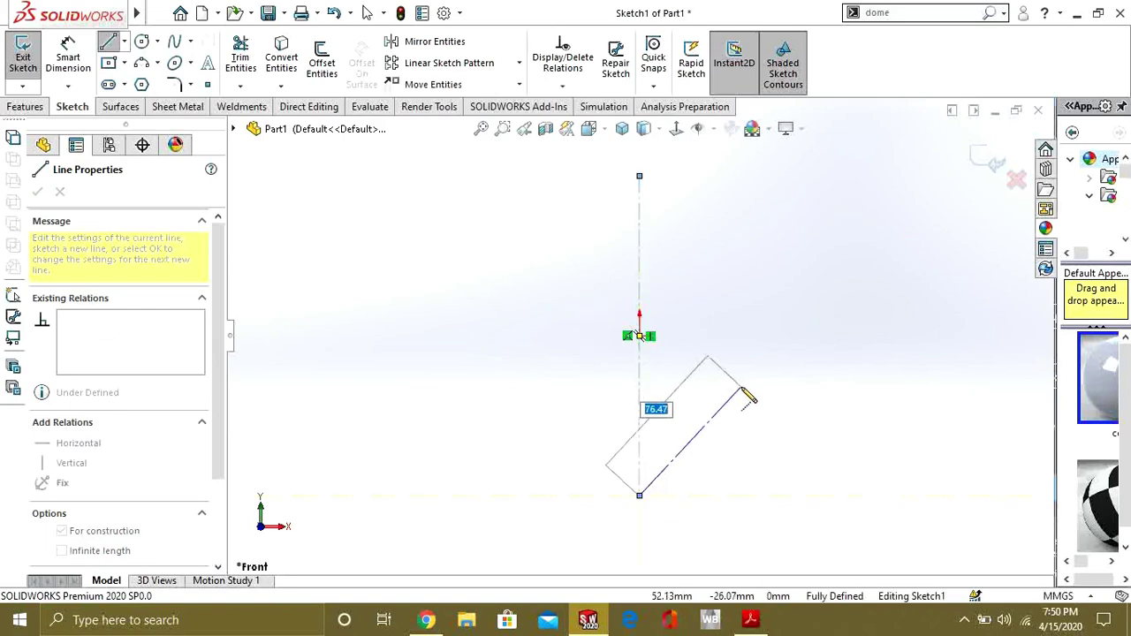
key(Escape)
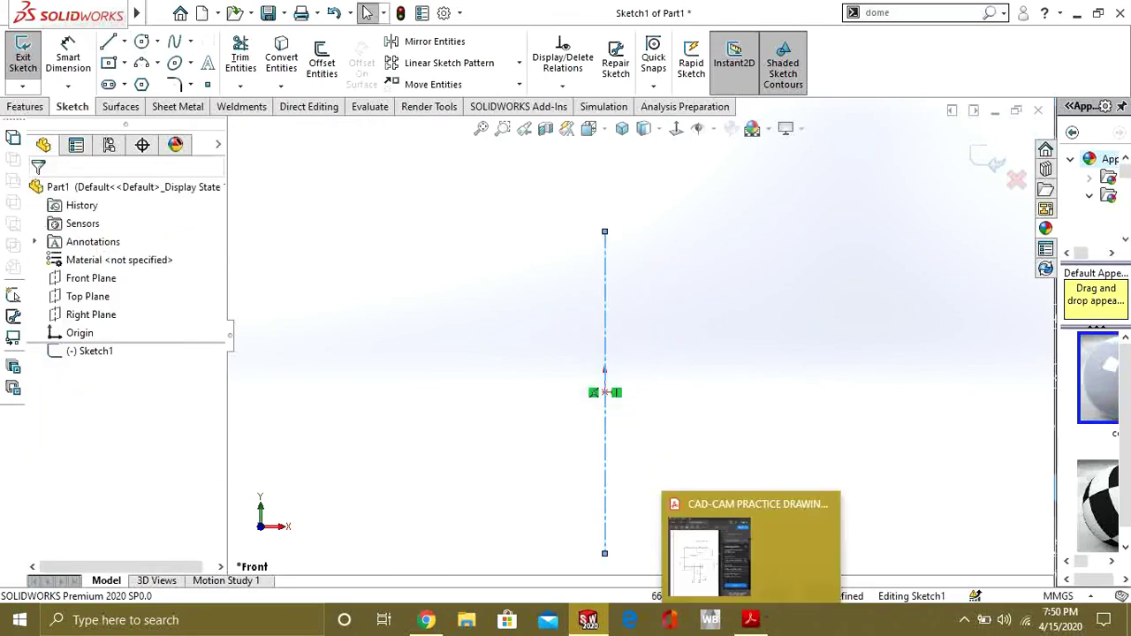
click(752, 621)
drag(783, 323, 747, 324)
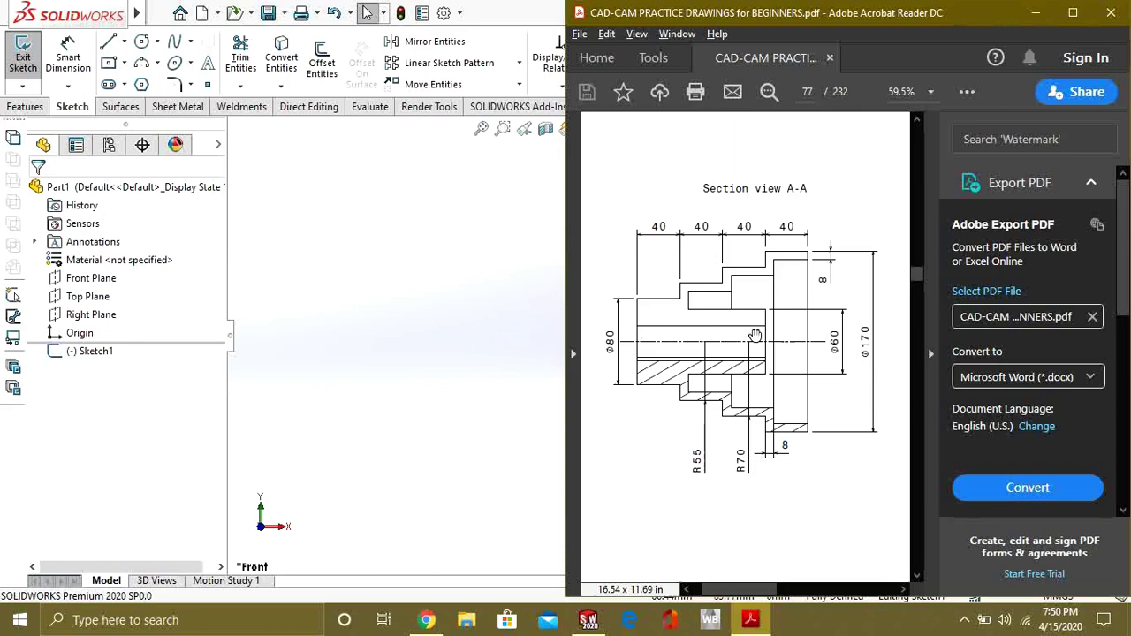
drag(637, 344, 833, 334)
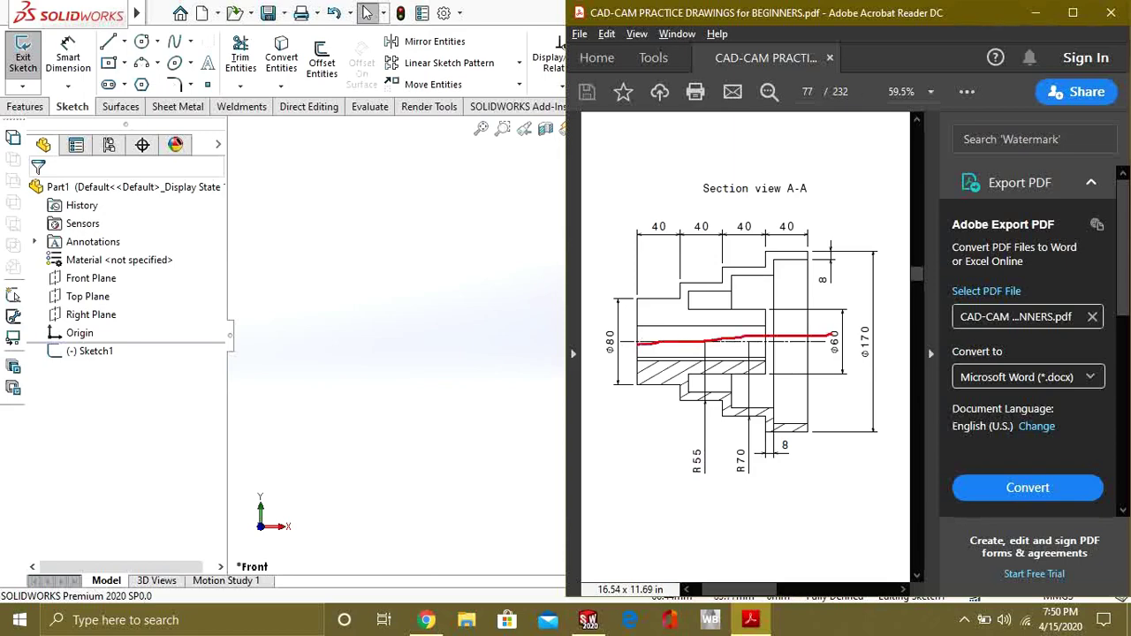
mouse_move(844, 209)
mouse_down()
mouse_move(723, 199)
mouse_move(630, 235)
mouse_up()
drag(628, 342, 643, 354)
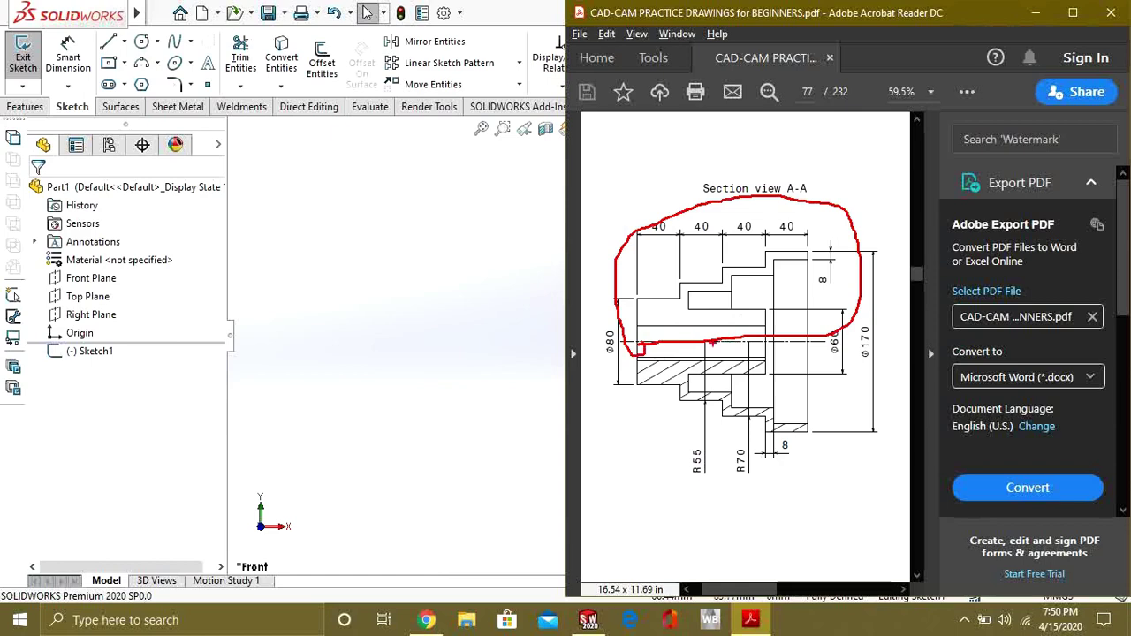
key(Escape)
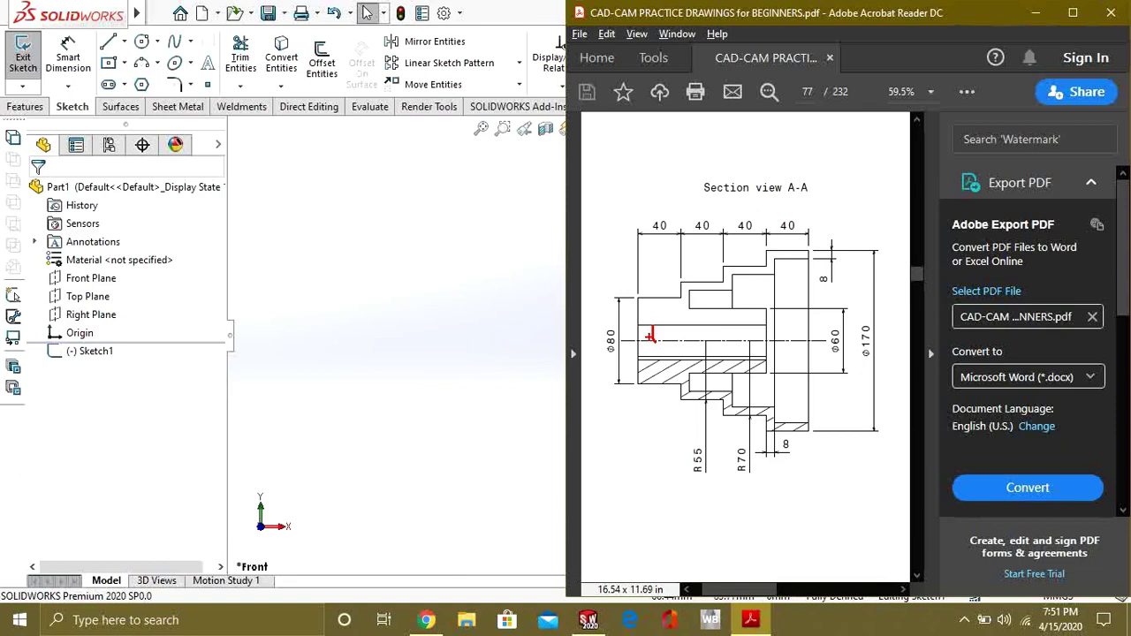
Step: Hide the PDF and place a sketch point to the right of the centerline's top end
click(1033, 12)
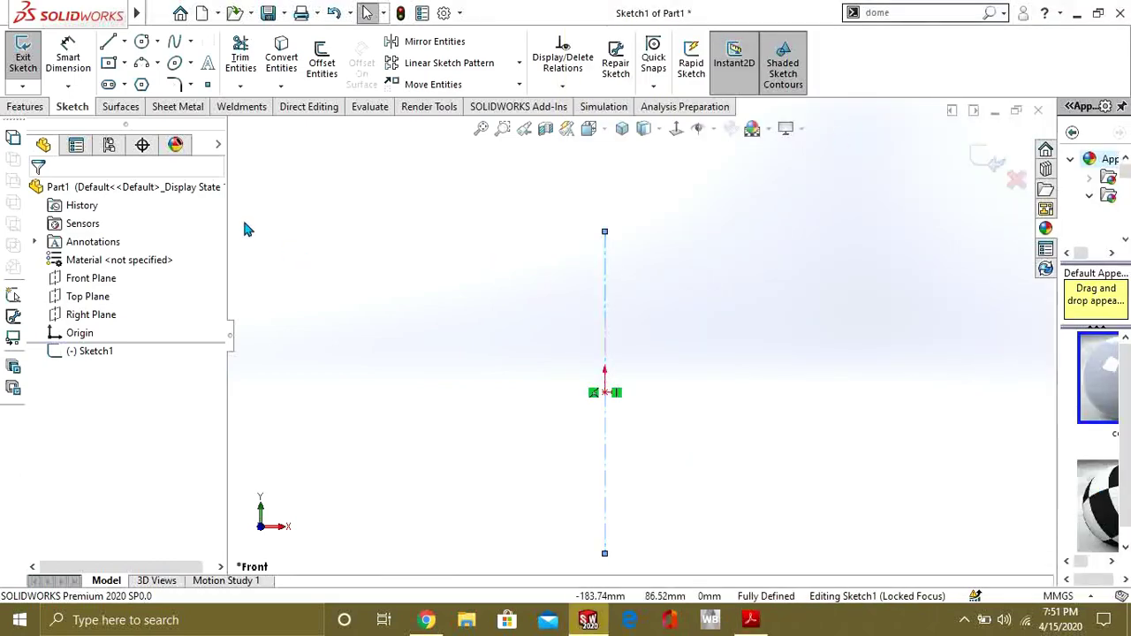
click(212, 87)
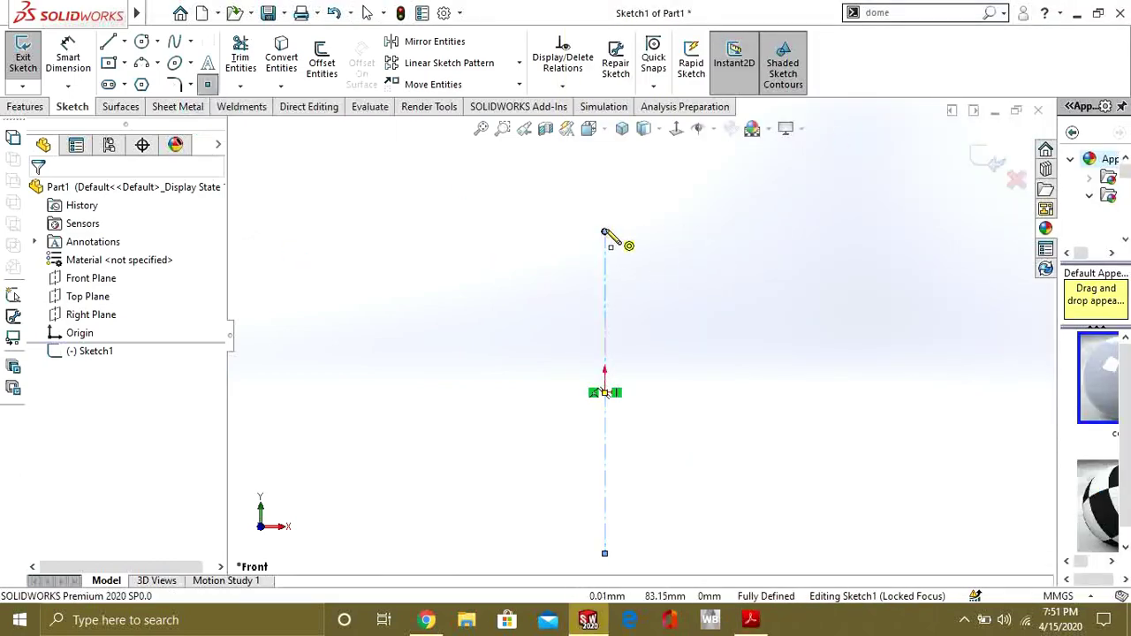
click(640, 231)
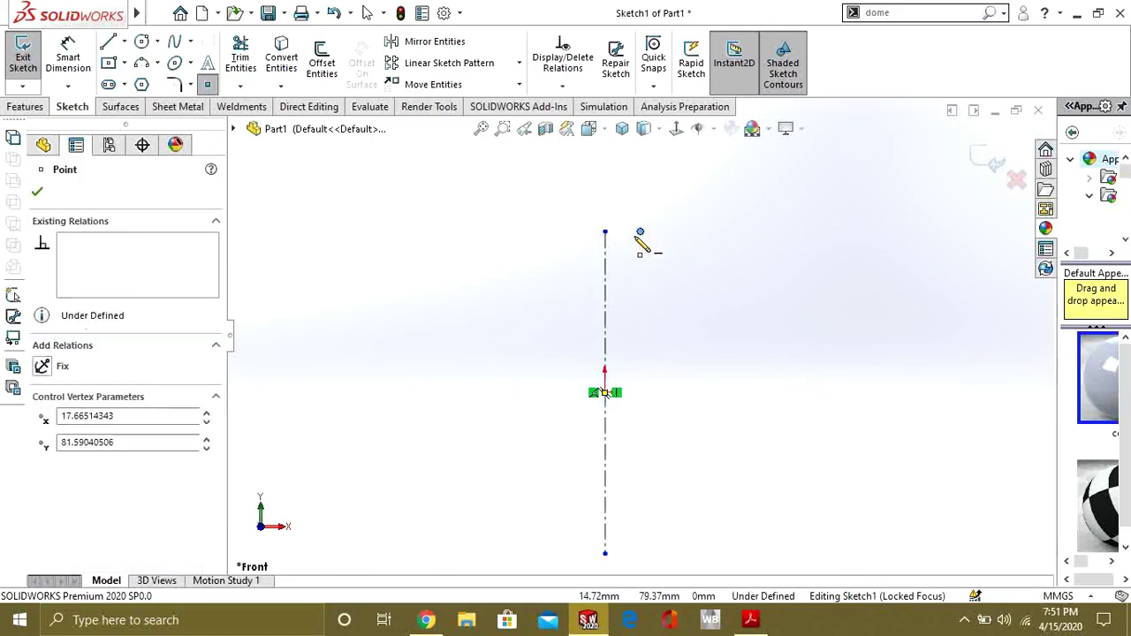
Step: Dimension the point 10 mm horizontally from the centerline's top, then restore the PDF drawing
click(68, 57)
click(604, 231)
click(640, 232)
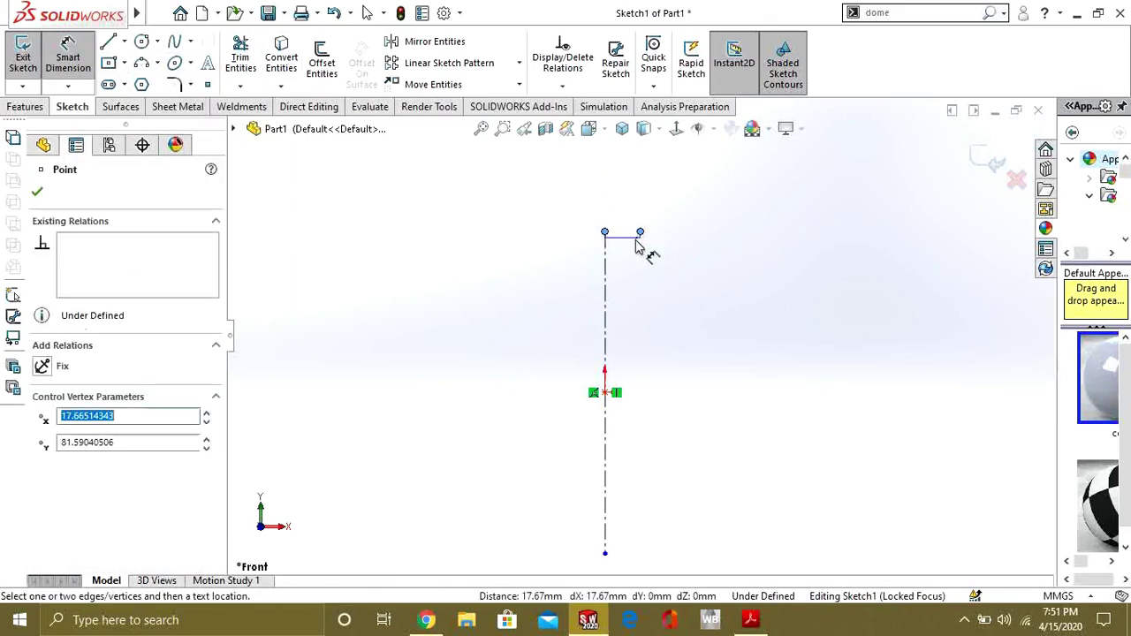
click(630, 259)
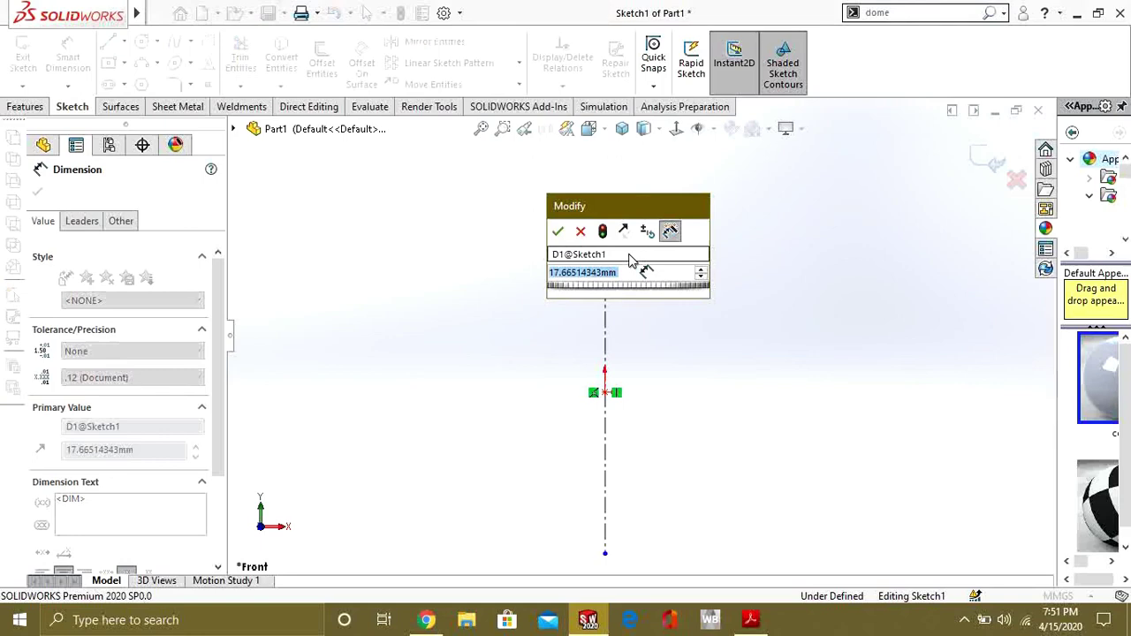
text(10)
key(Return)
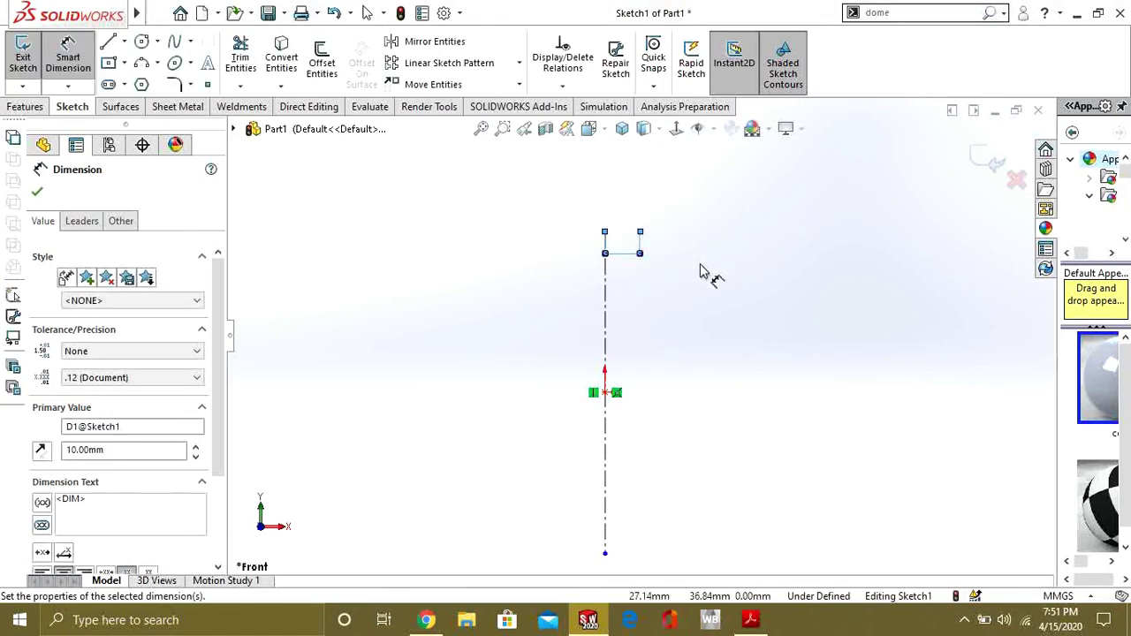
click(108, 41)
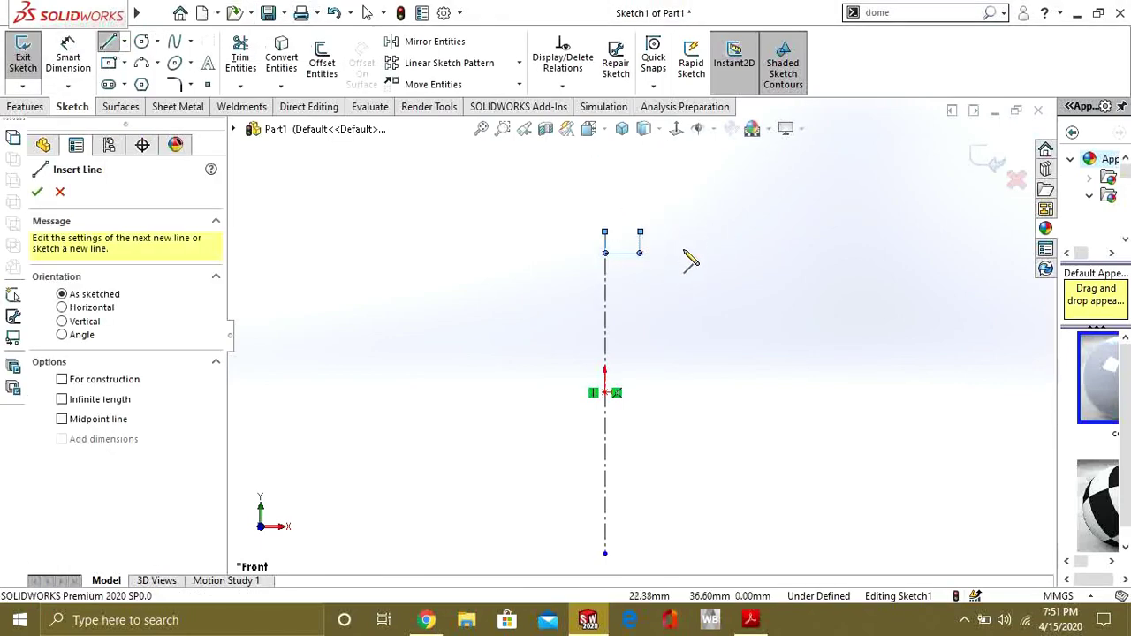
click(750, 619)
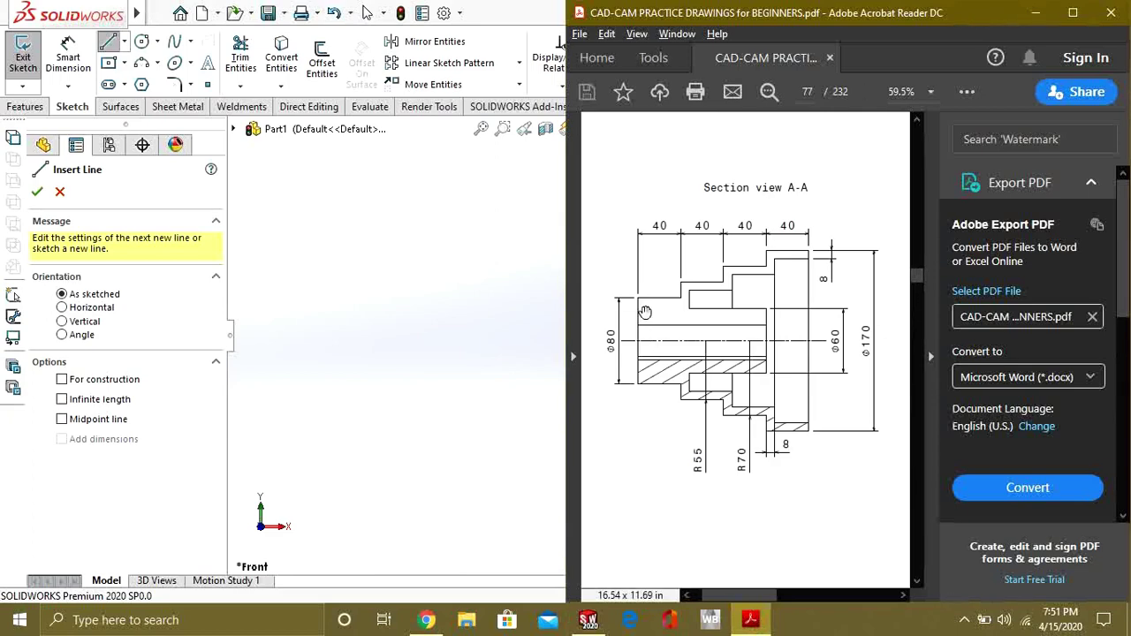
Step: Hide the PDF and draw a horizontal line starting at the sketch point
click(1033, 12)
key(Escape)
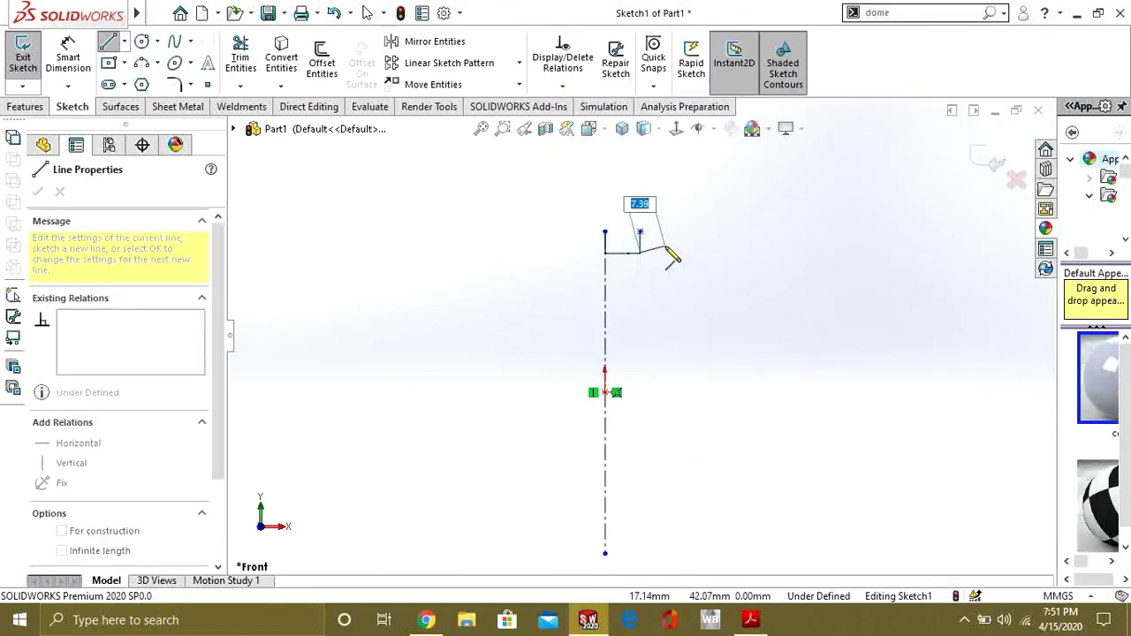
key(Escape)
click(109, 42)
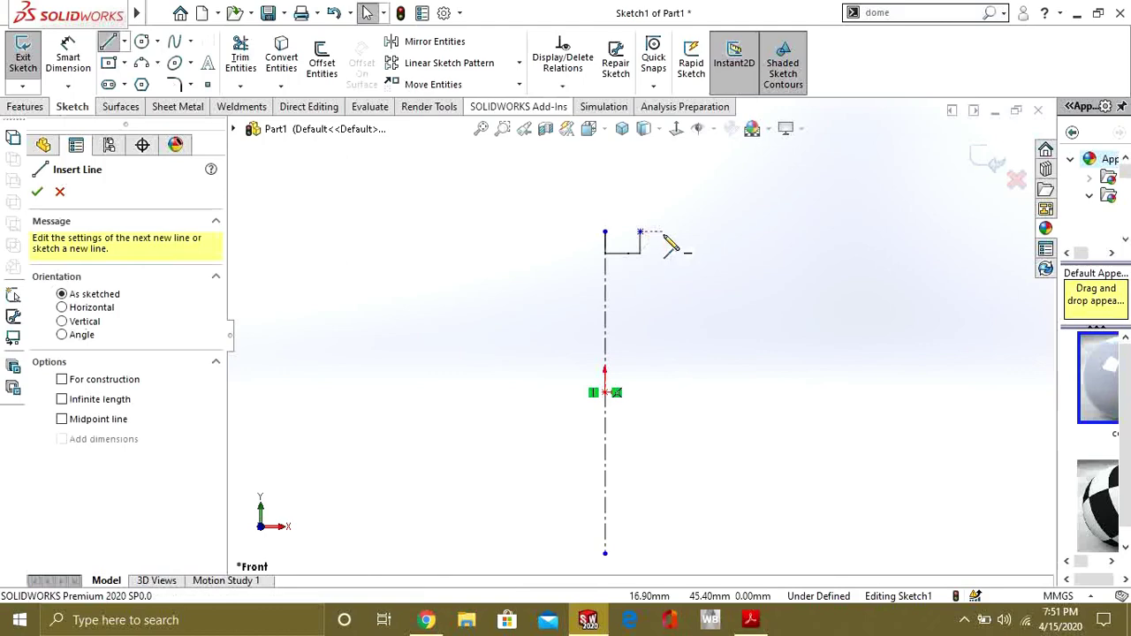
click(640, 232)
key(Escape)
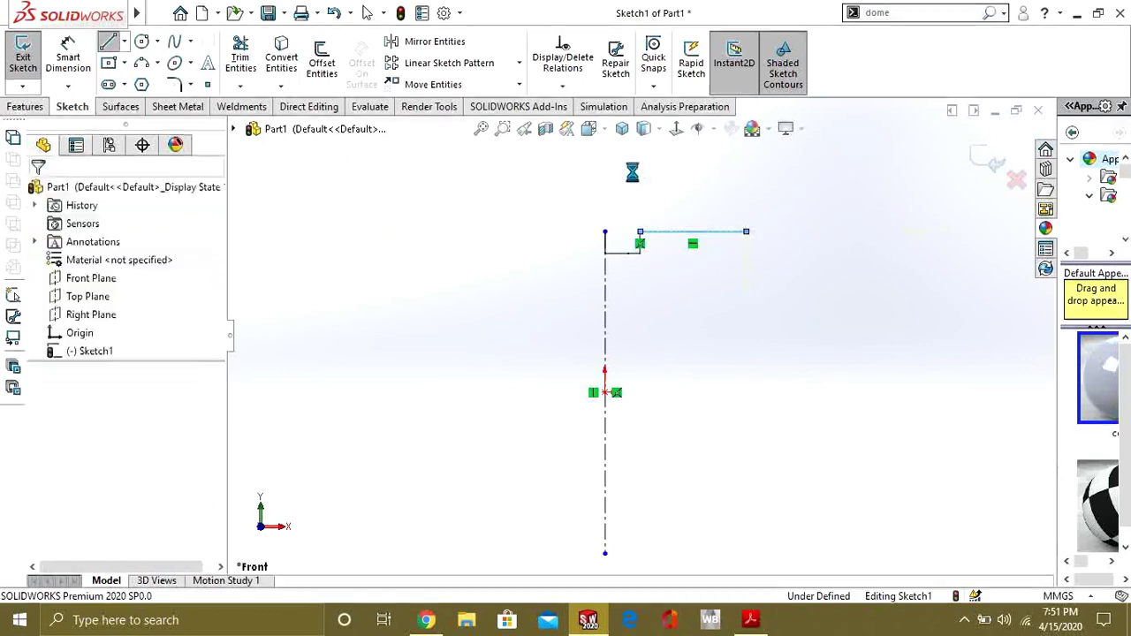
Step: Set the new horizontal line's length to 40 mm
click(68, 57)
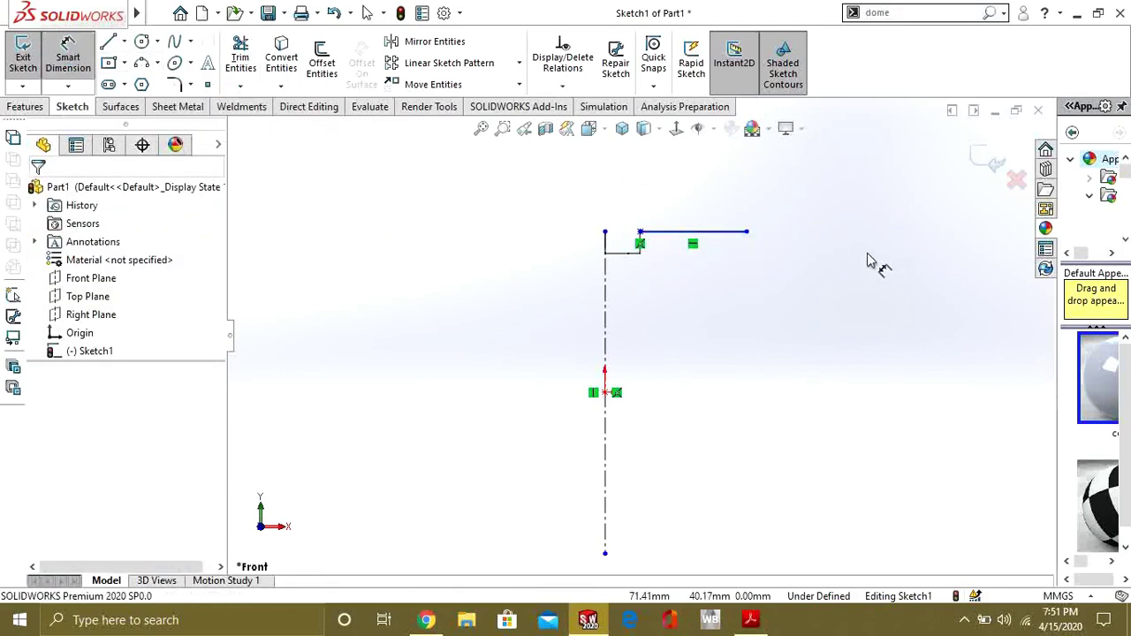
click(746, 231)
click(605, 231)
click(694, 193)
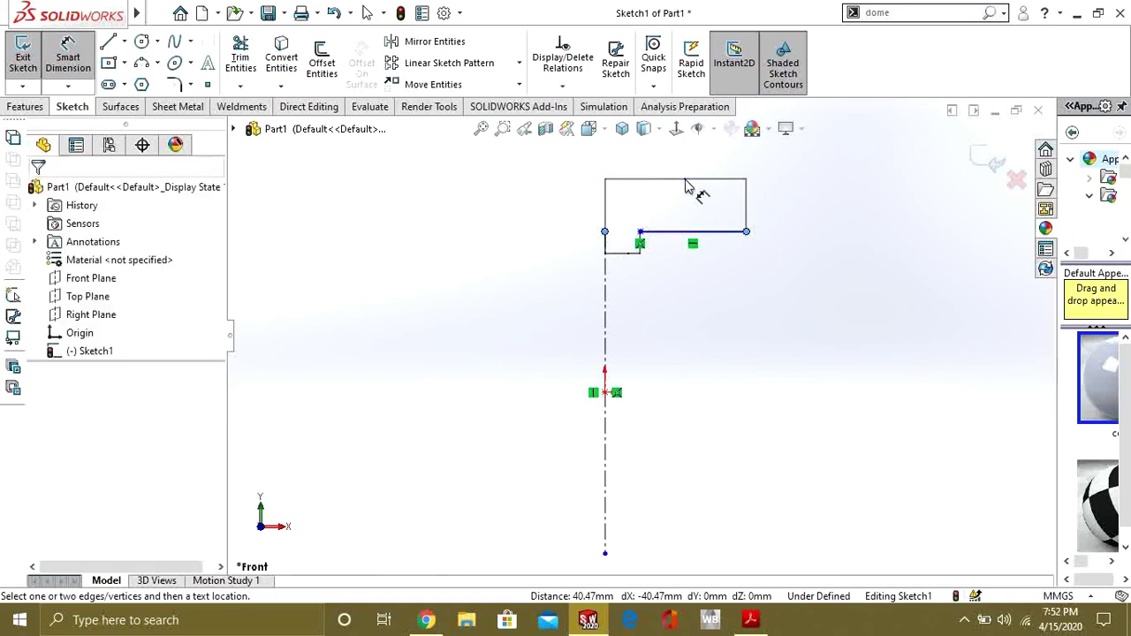
text(40.46630839mm)
key(Return)
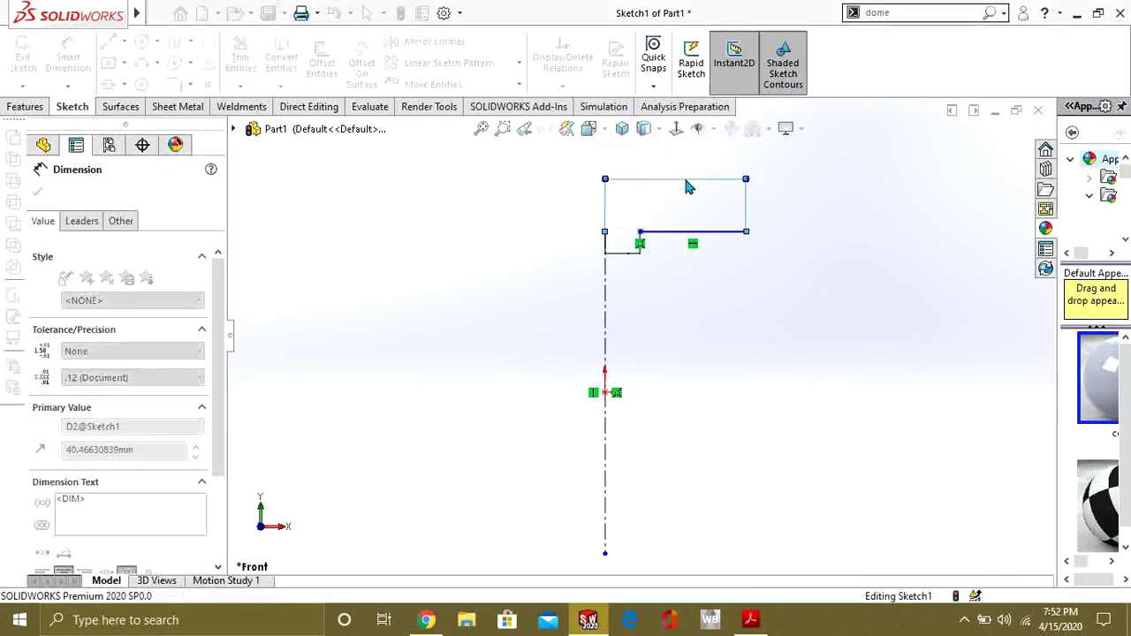
scroll(733, 252, down, 2)
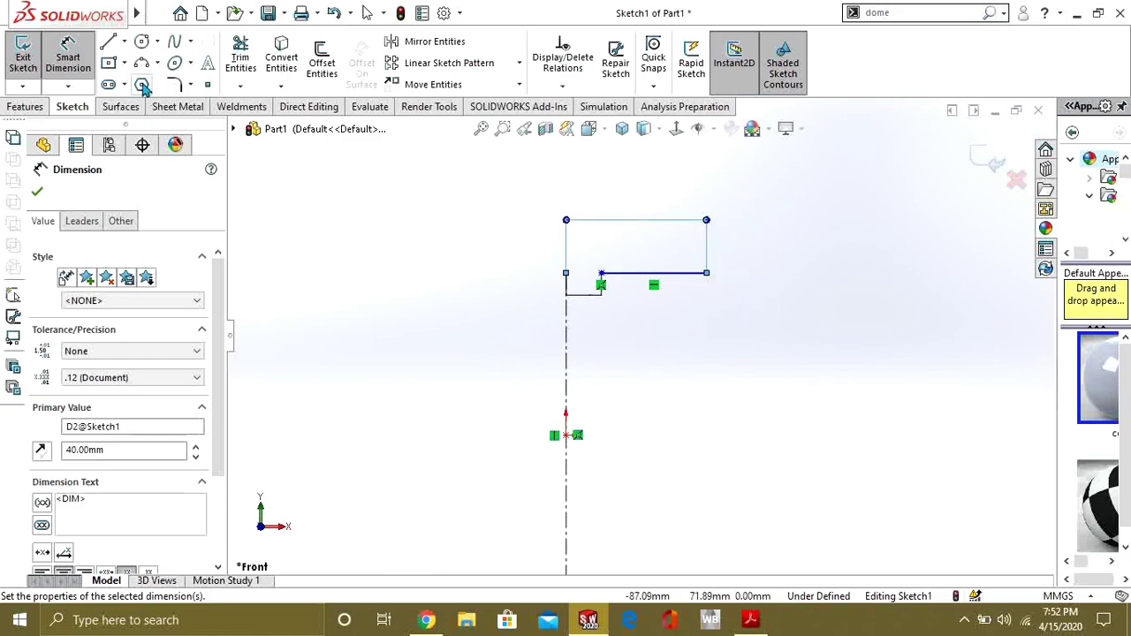
click(106, 44)
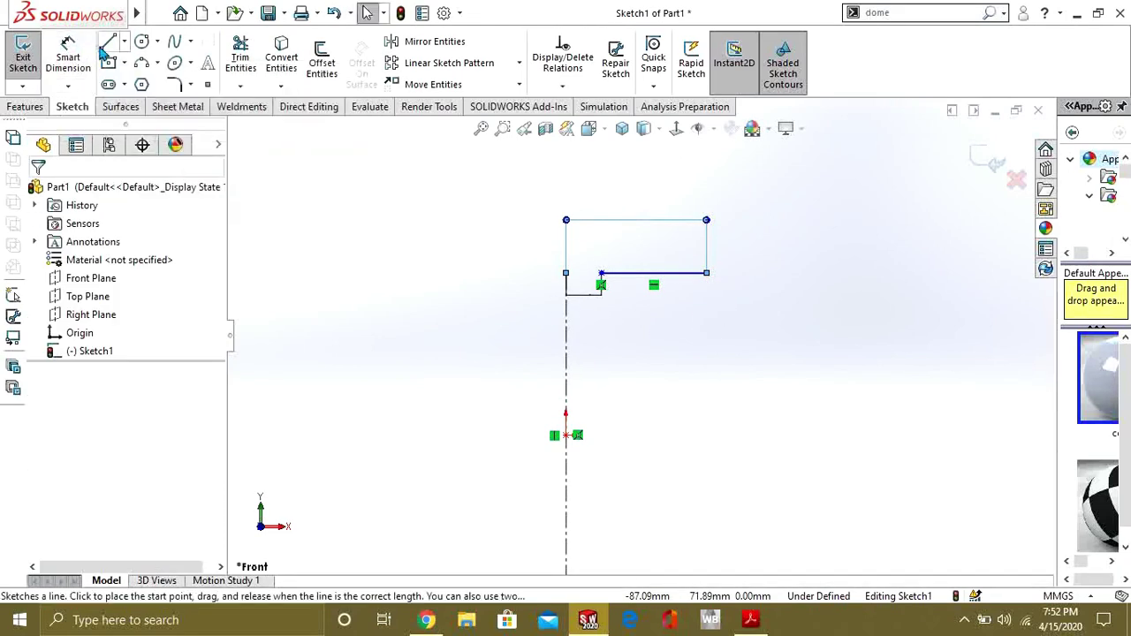
click(750, 619)
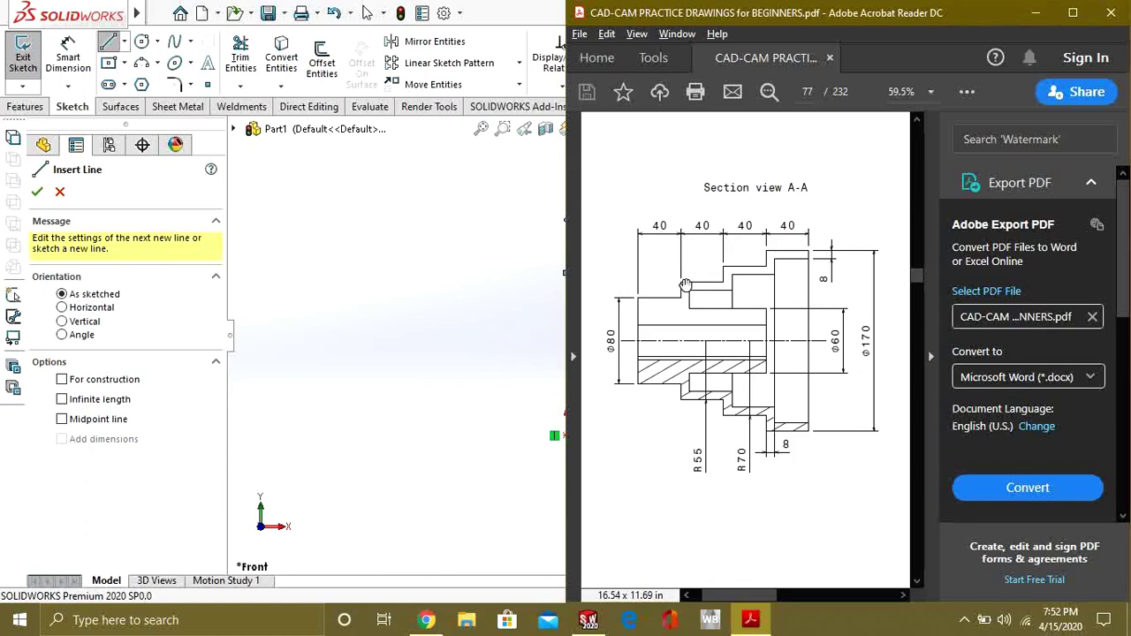
scroll(715, 386, right, 10)
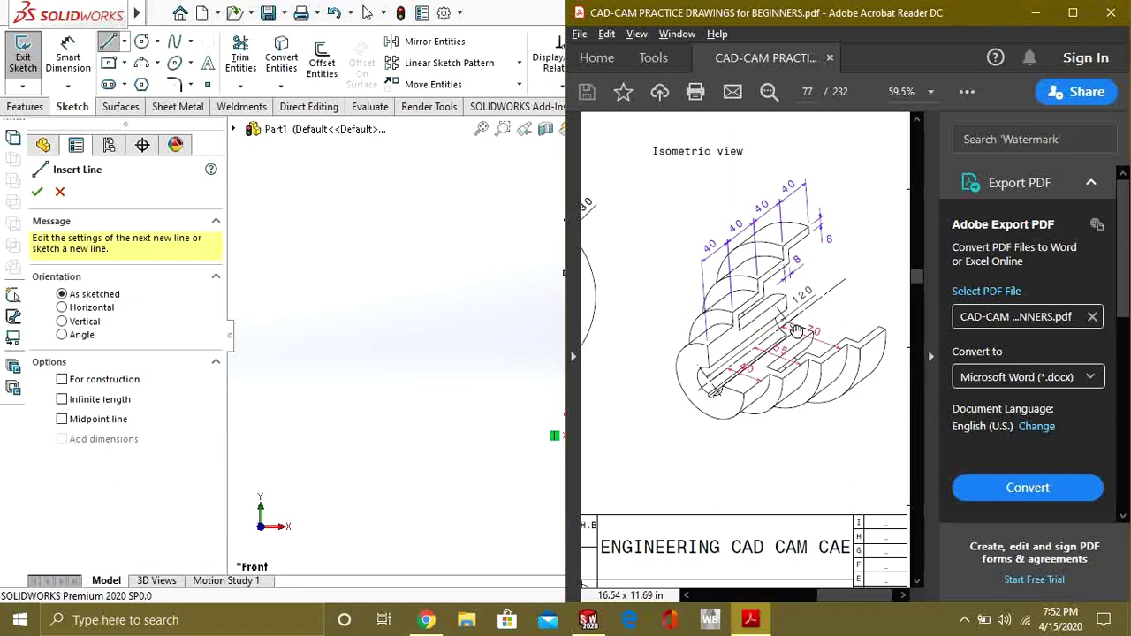
scroll(795, 329, left, 10)
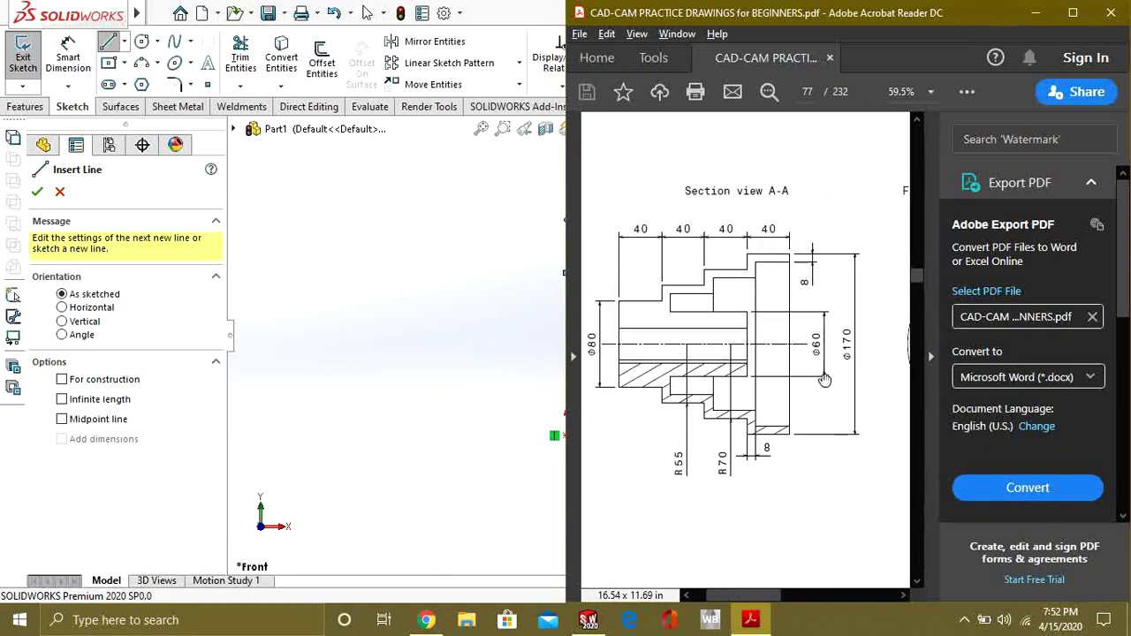
scroll(770, 343, left, 2)
scroll(770, 342, up, 1)
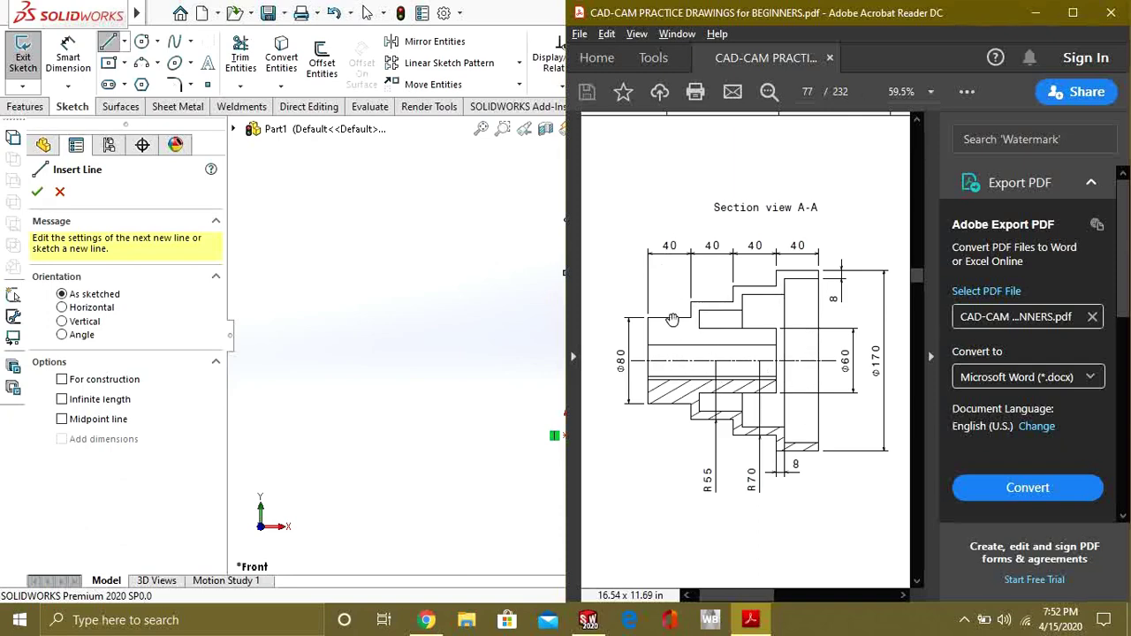
Step: Draw the next vertical and horizontal step lines, dimensioning the end 16 mm from the centreline
click(1035, 12)
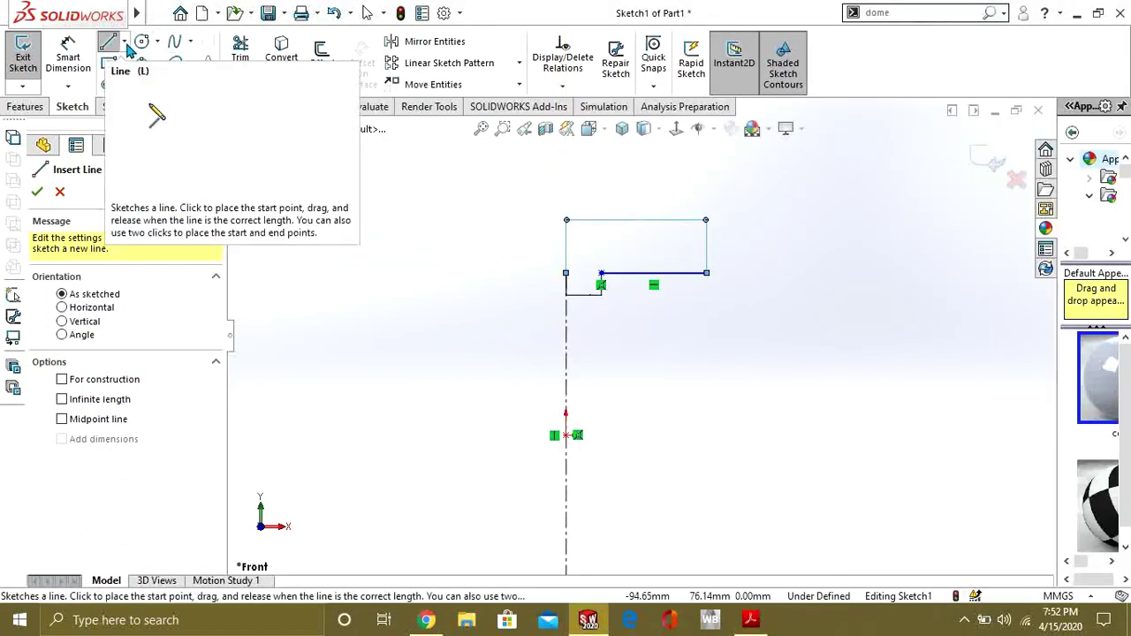
click(706, 273)
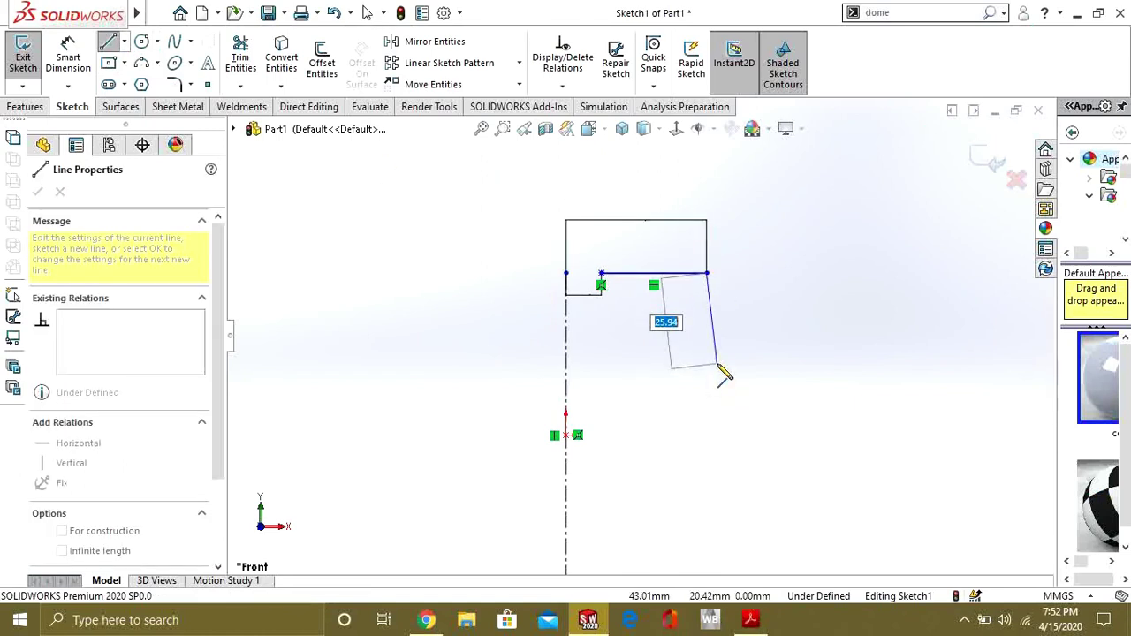
click(705, 414)
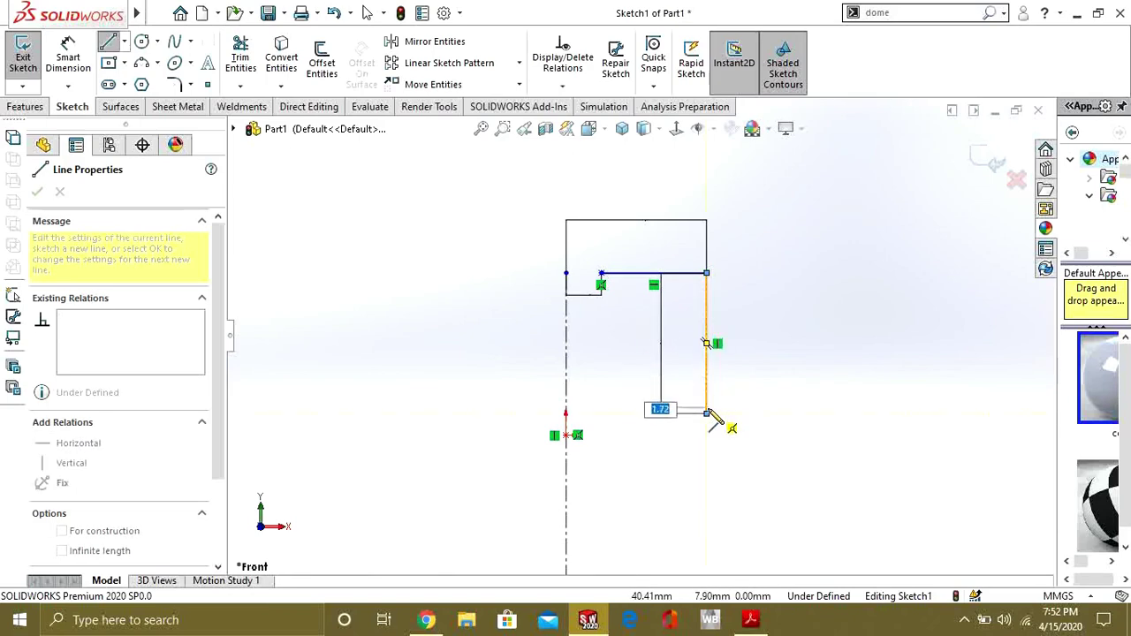
click(793, 414)
click(68, 57)
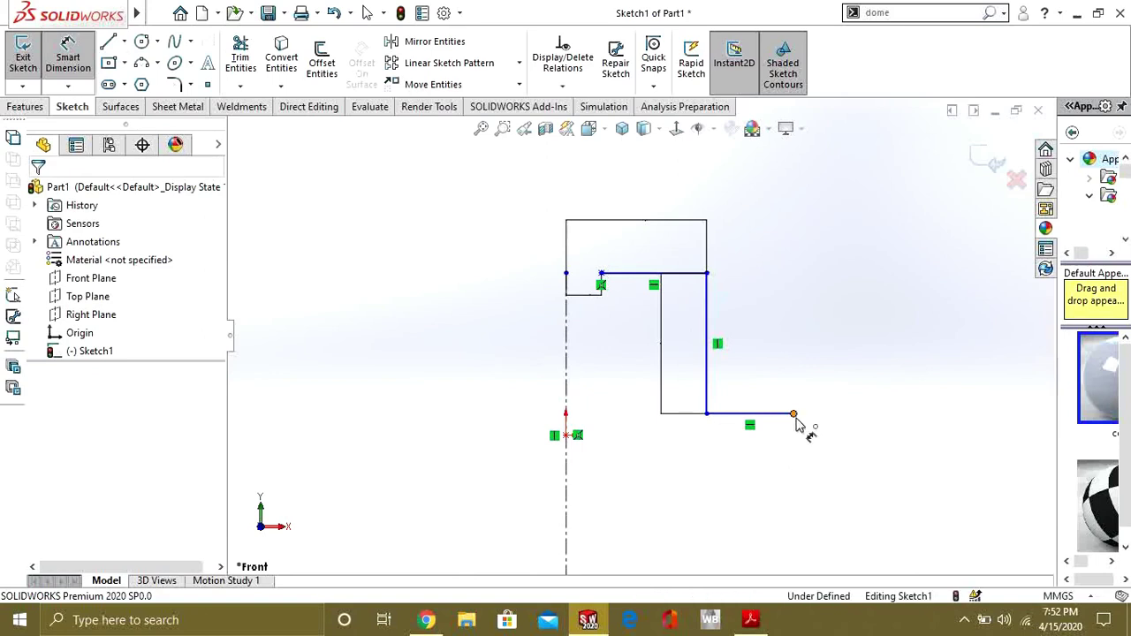
click(794, 414)
click(566, 446)
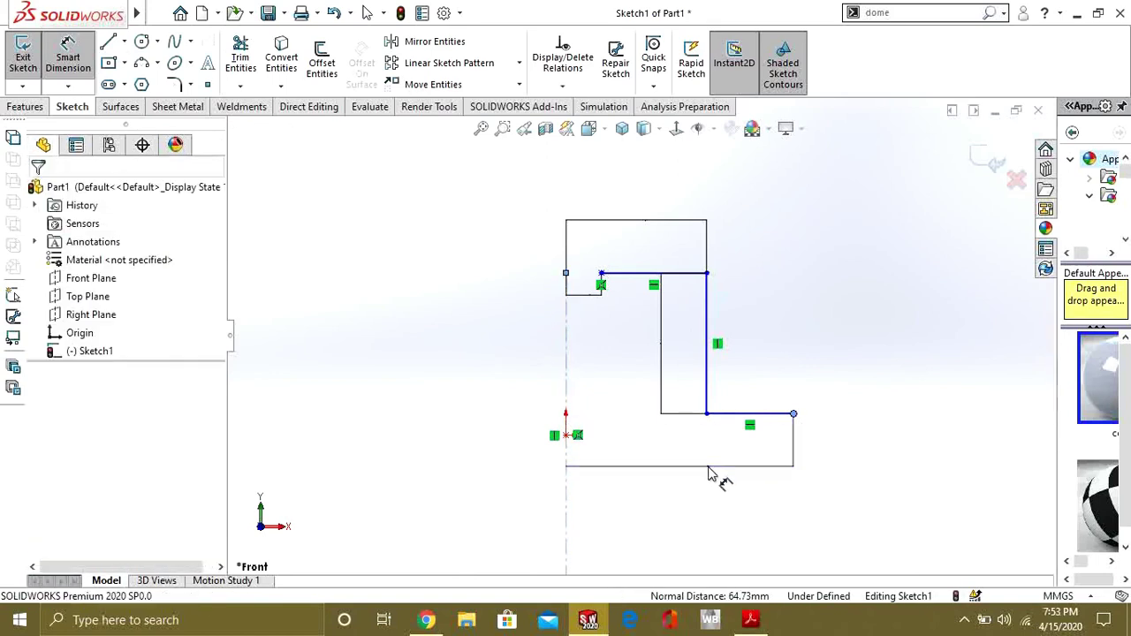
click(707, 474)
text(16)
key(Return)
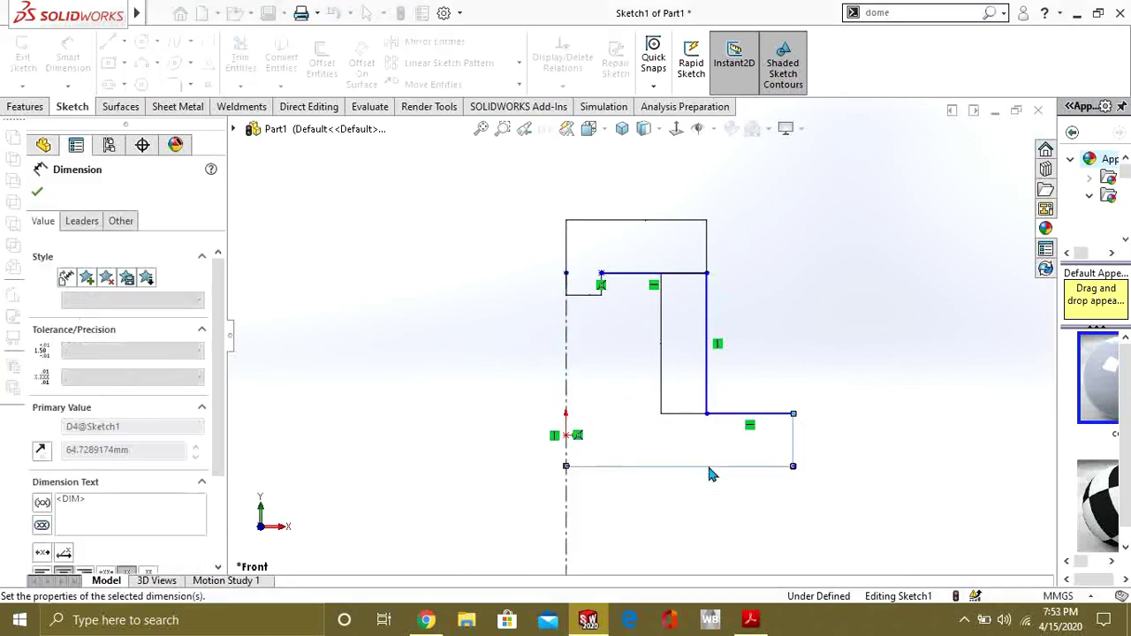
Step: Add the lower step's lines and place its outer end 70 mm from the centreline
key(l)
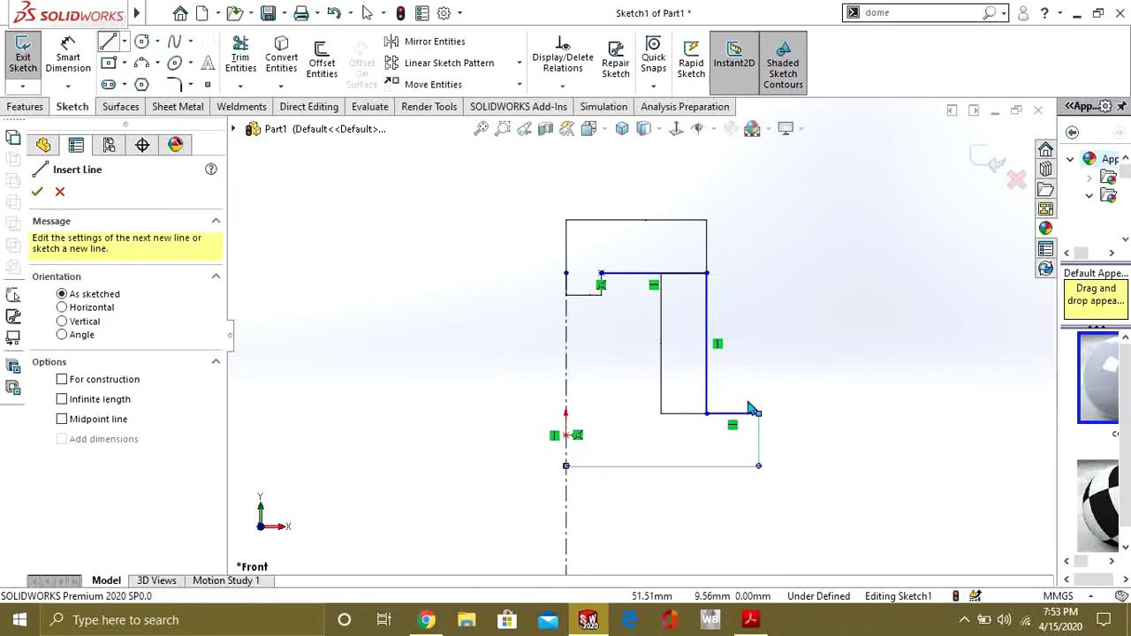
click(758, 412)
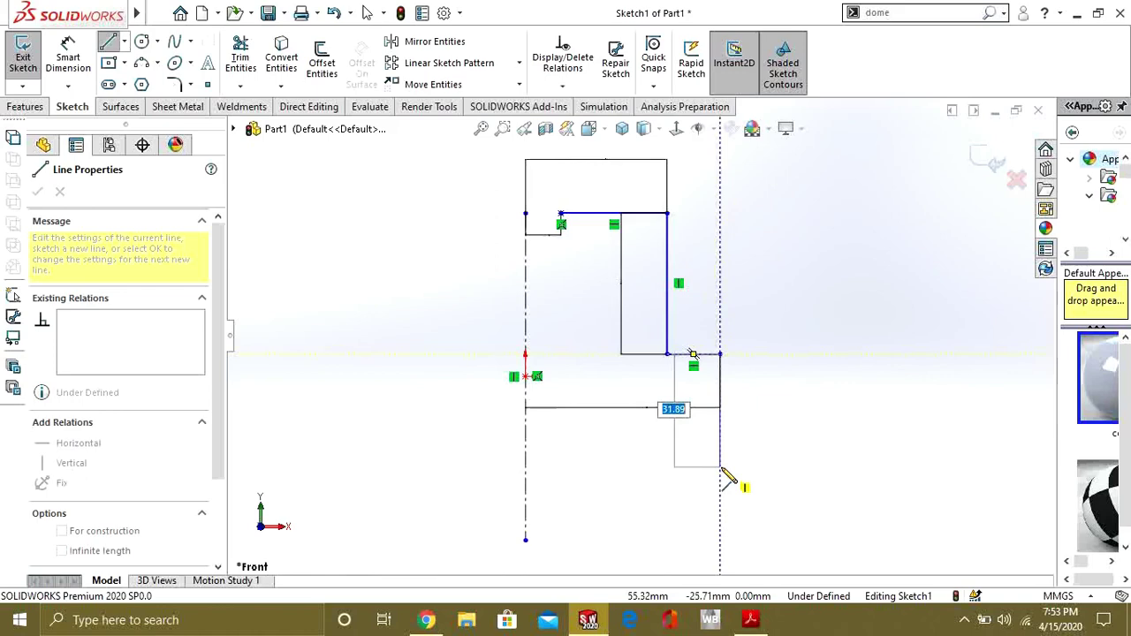
click(720, 495)
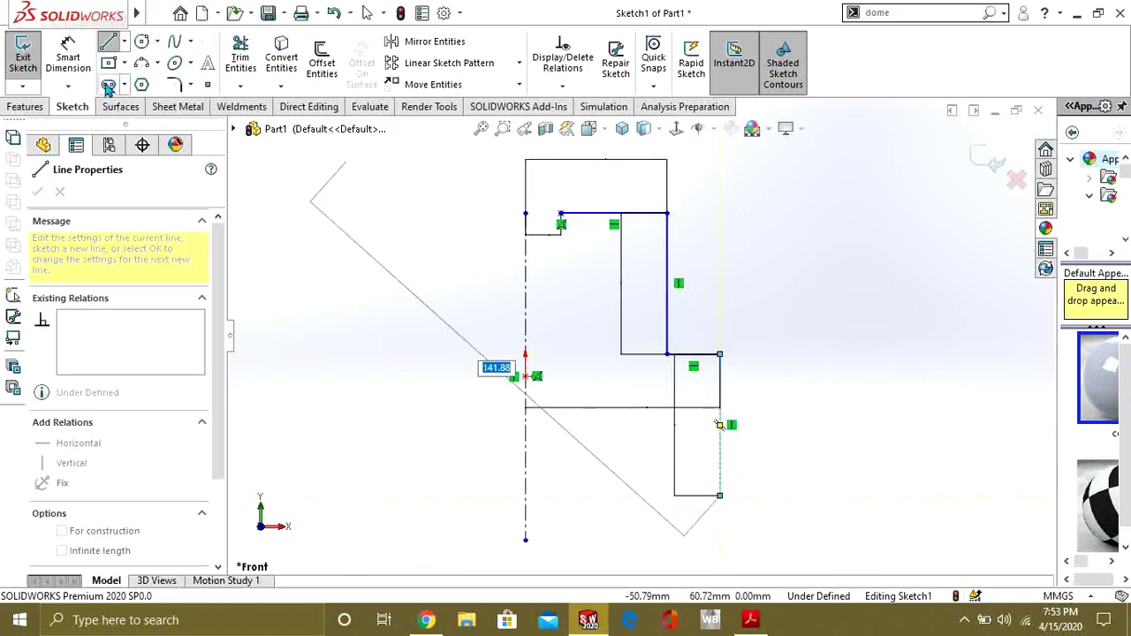
click(750, 619)
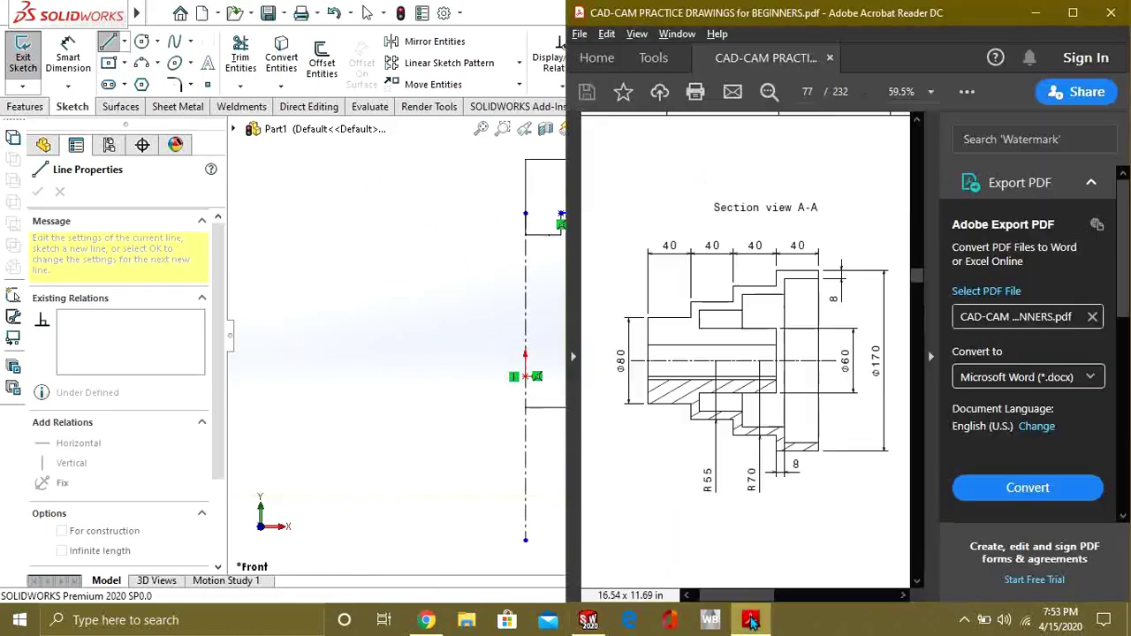
click(1034, 13)
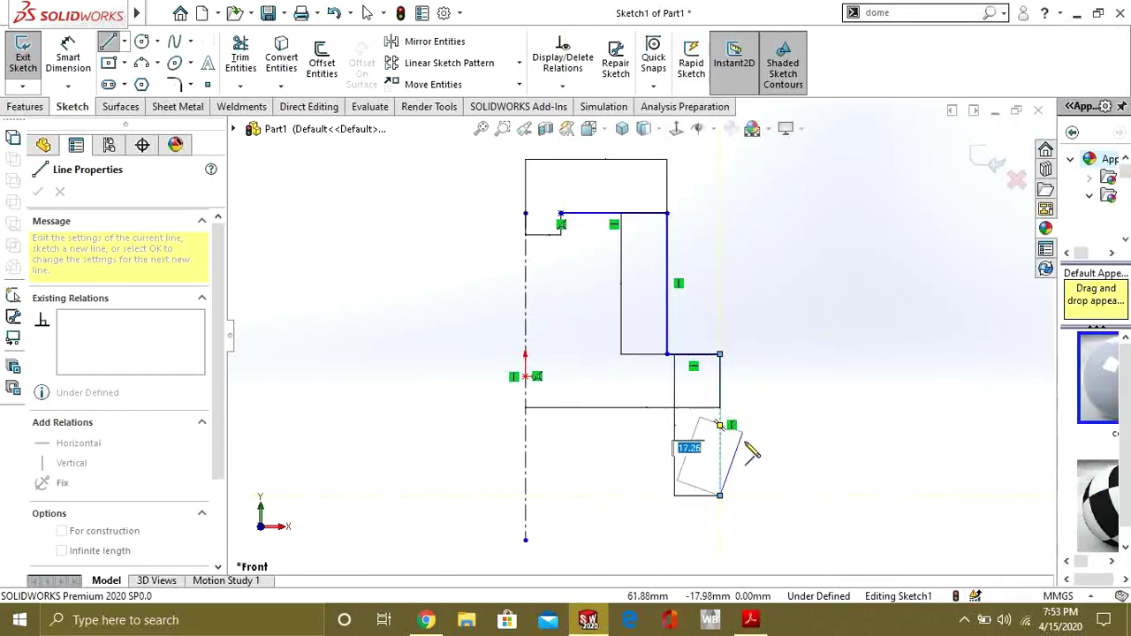
click(796, 495)
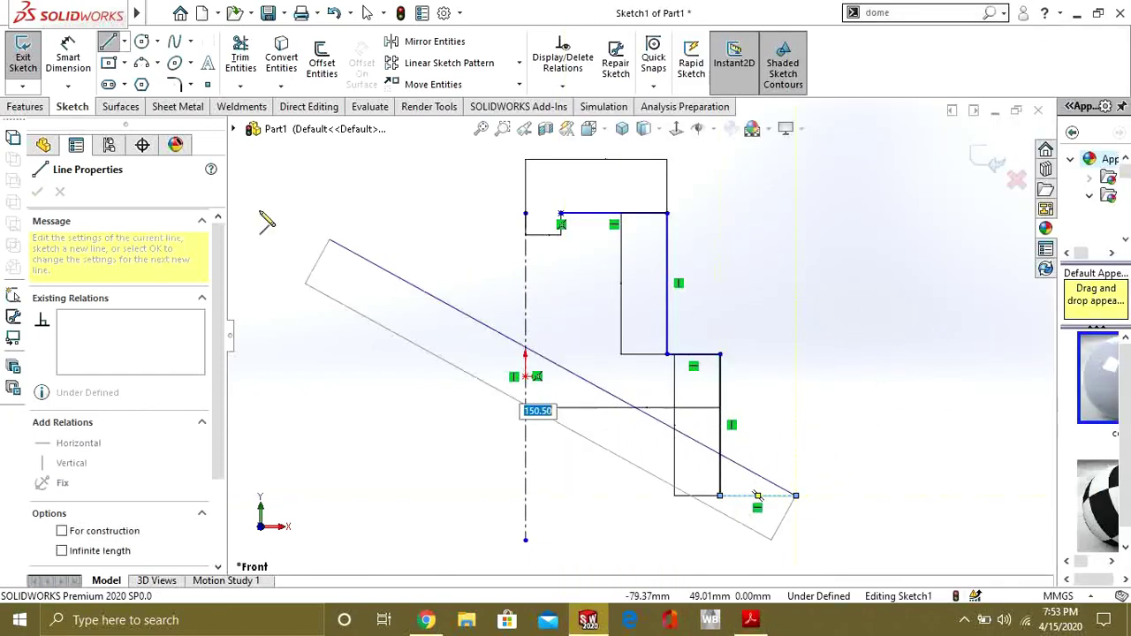
key(Escape)
click(796, 496)
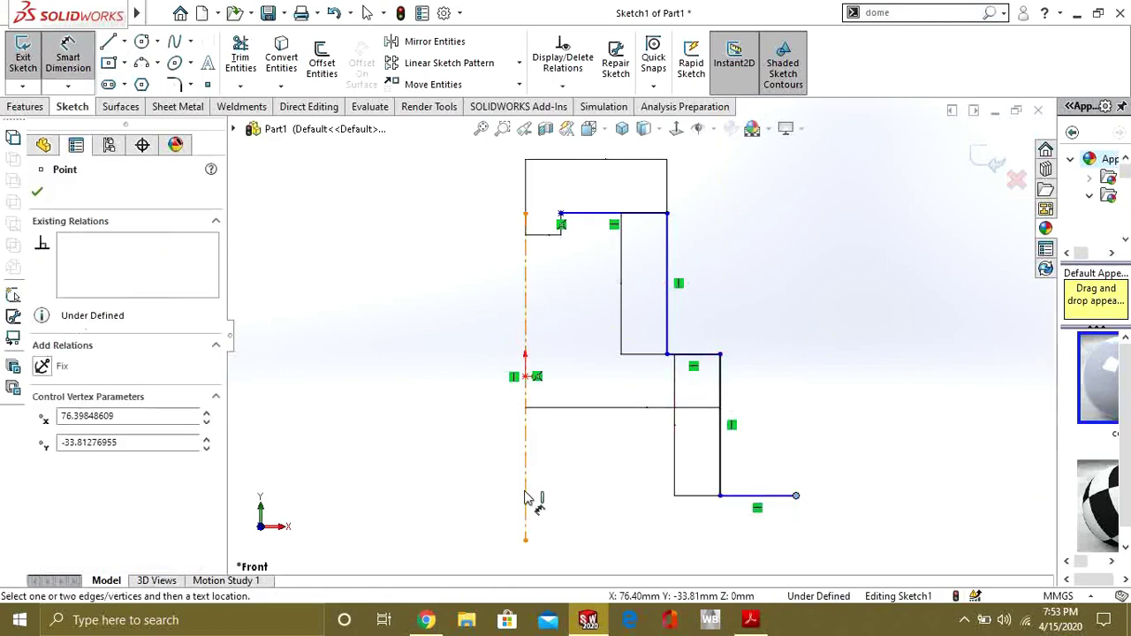
click(526, 498)
click(668, 540)
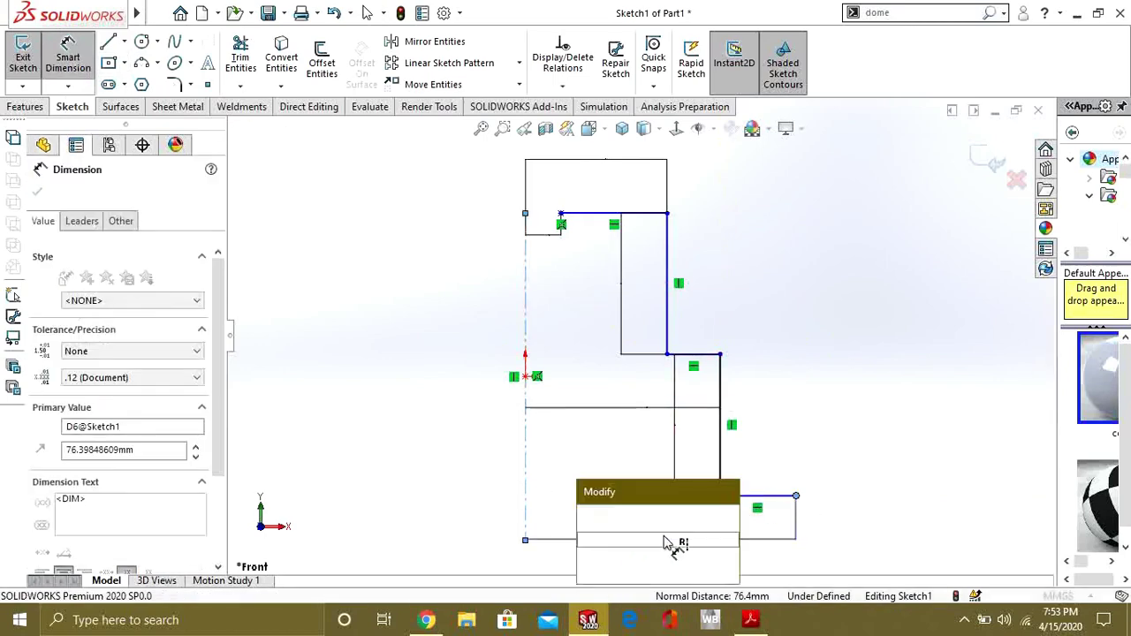
text(70)
key(Return)
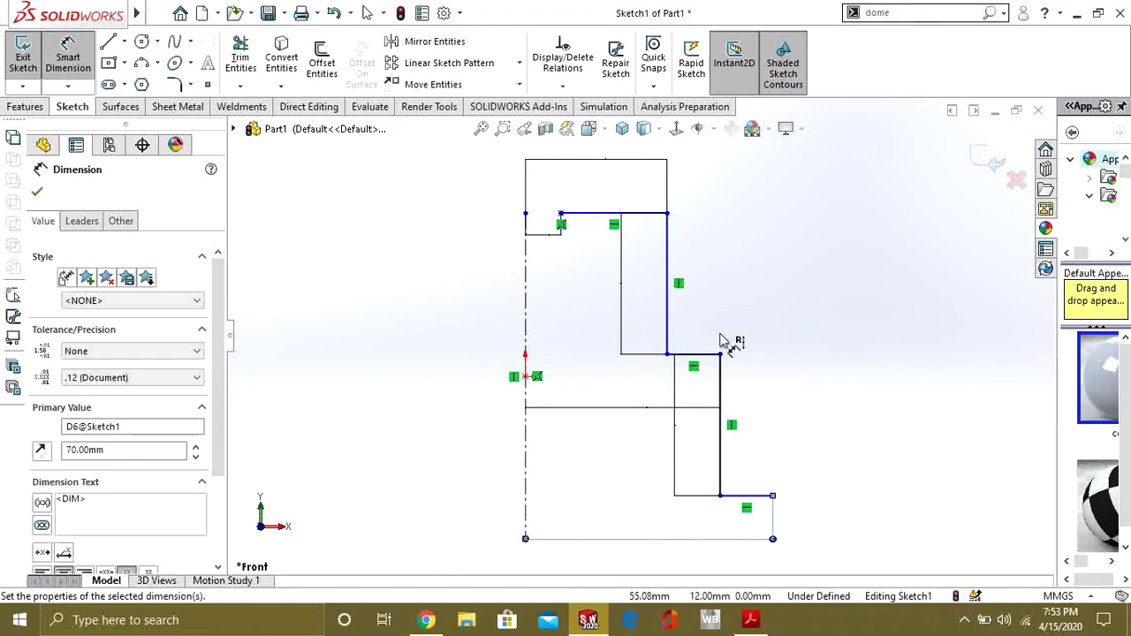
Step: Draw a vertical line downward from the lower step's end point
click(108, 42)
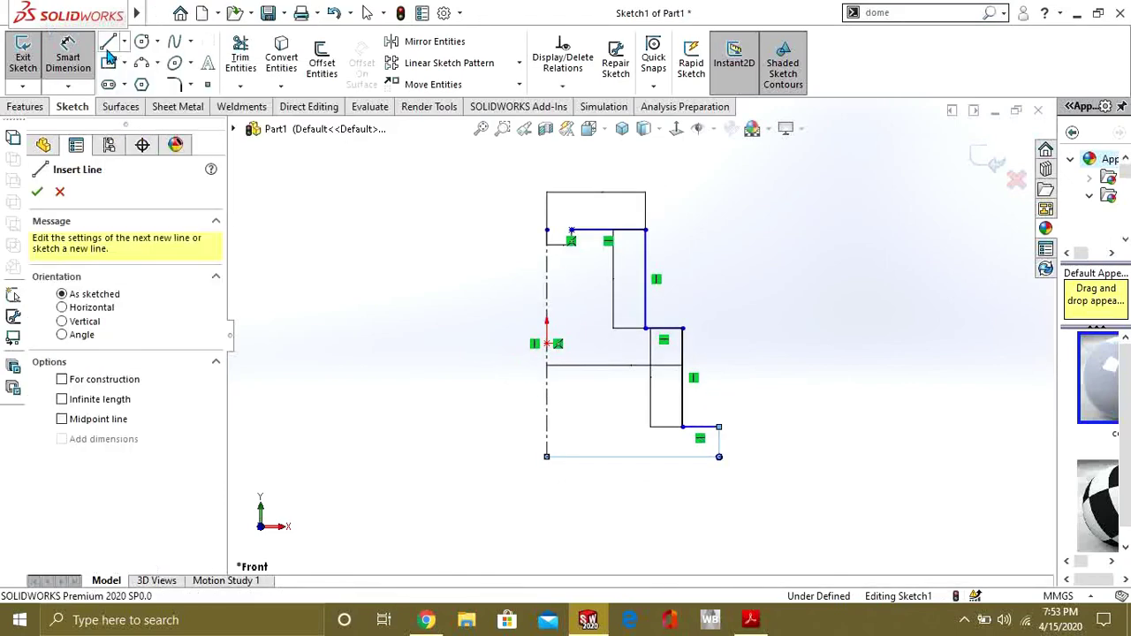
click(159, 12)
click(632, 342)
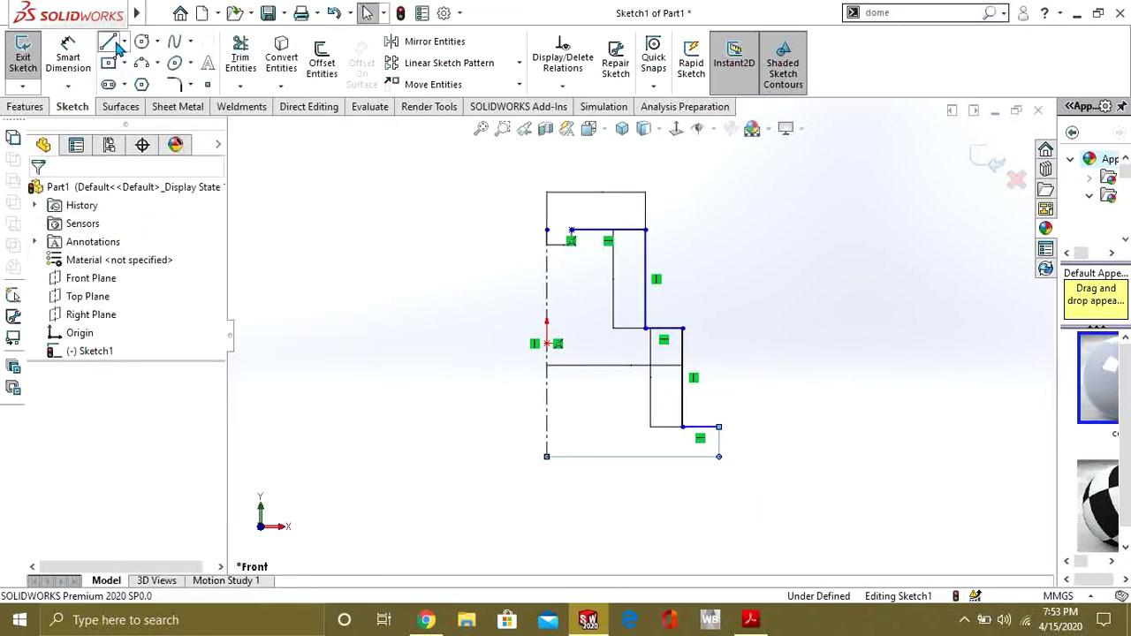
click(719, 428)
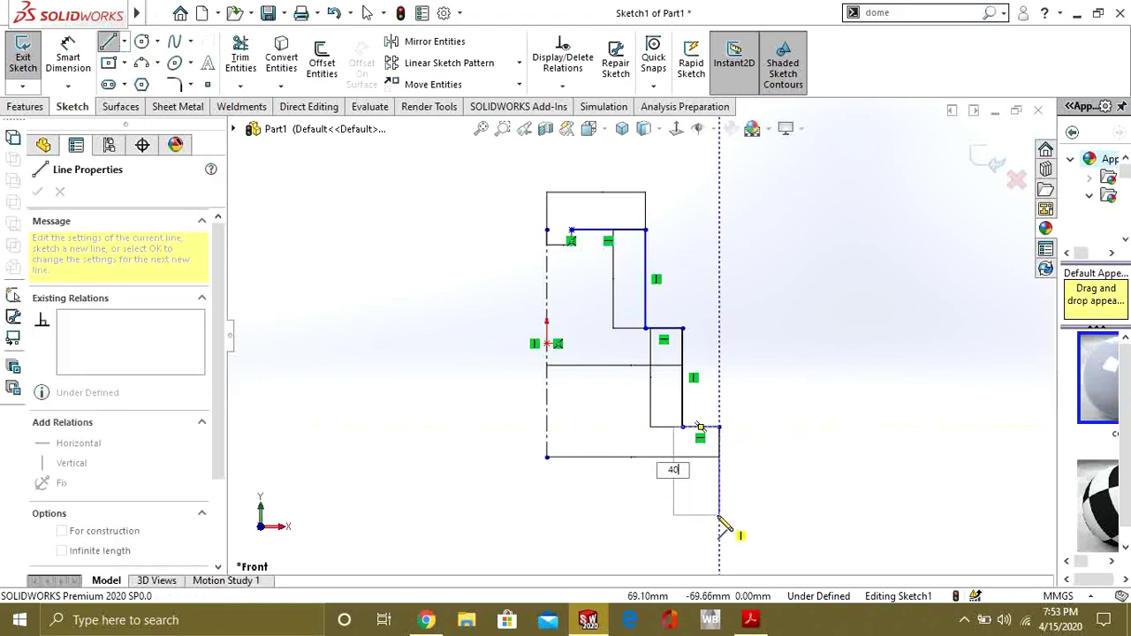
click(720, 529)
Step: Pan the PDF to review the section view dimensions, then minimize Acrobat Reader
key(alt+Tab)
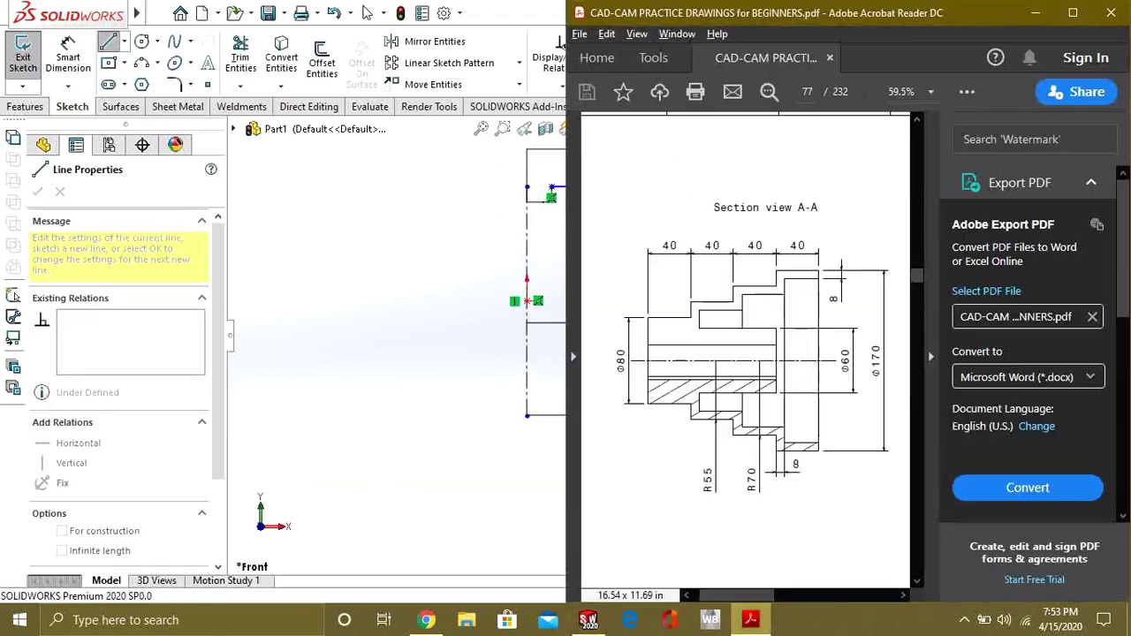
drag(858, 365, 796, 385)
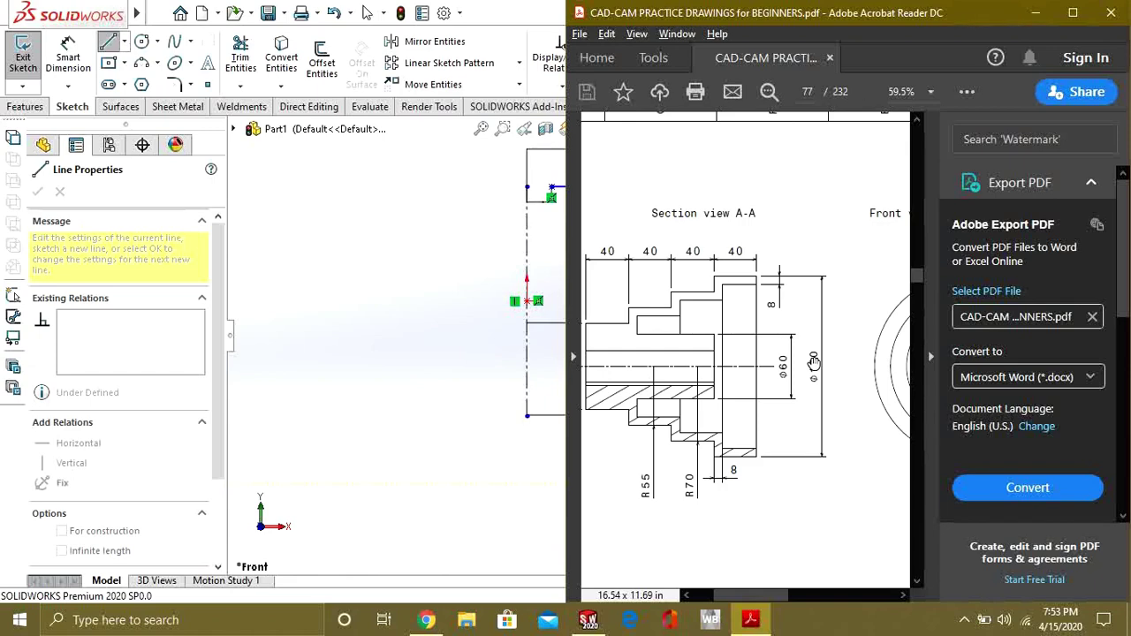
click(1034, 12)
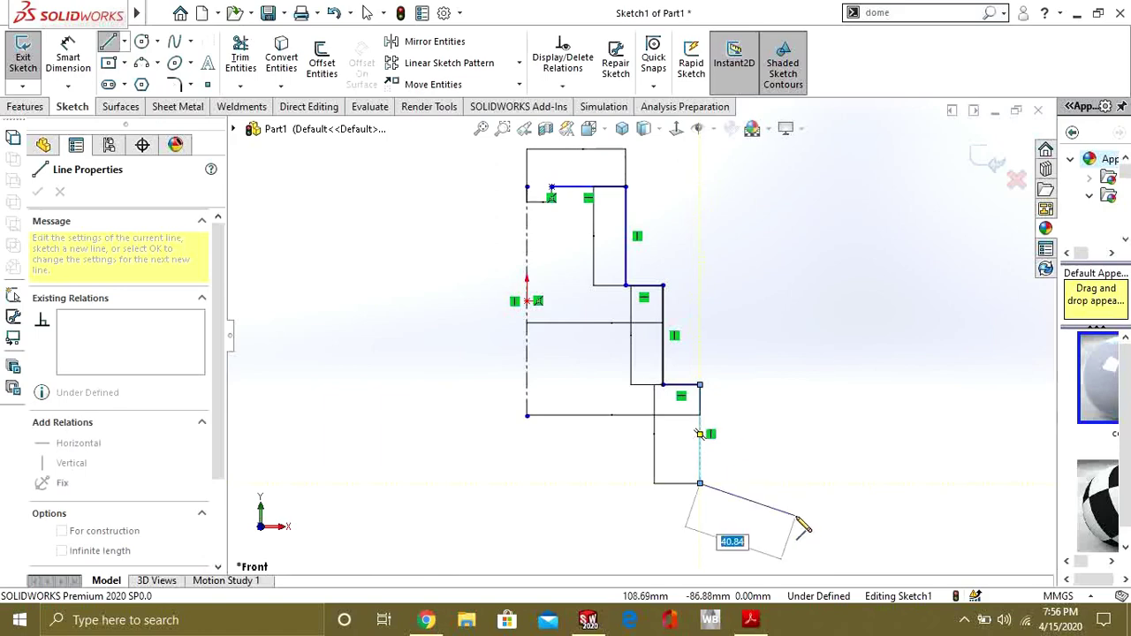
Step: Finish the horizontal line and dimension its end 85 mm from the centreline
double_click(807, 482)
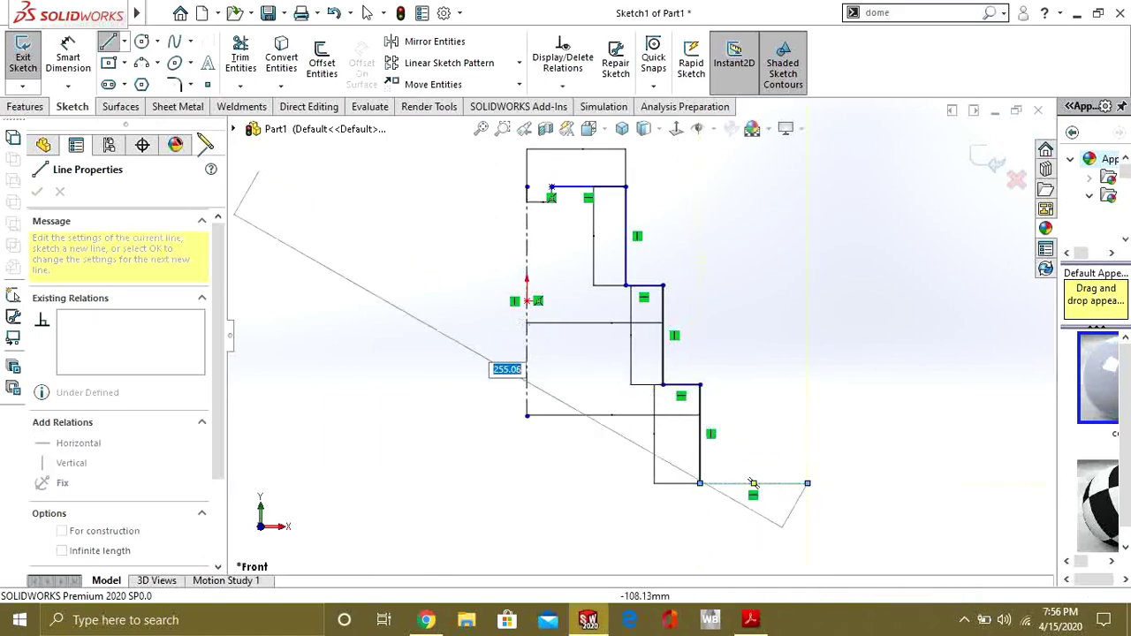
click(68, 55)
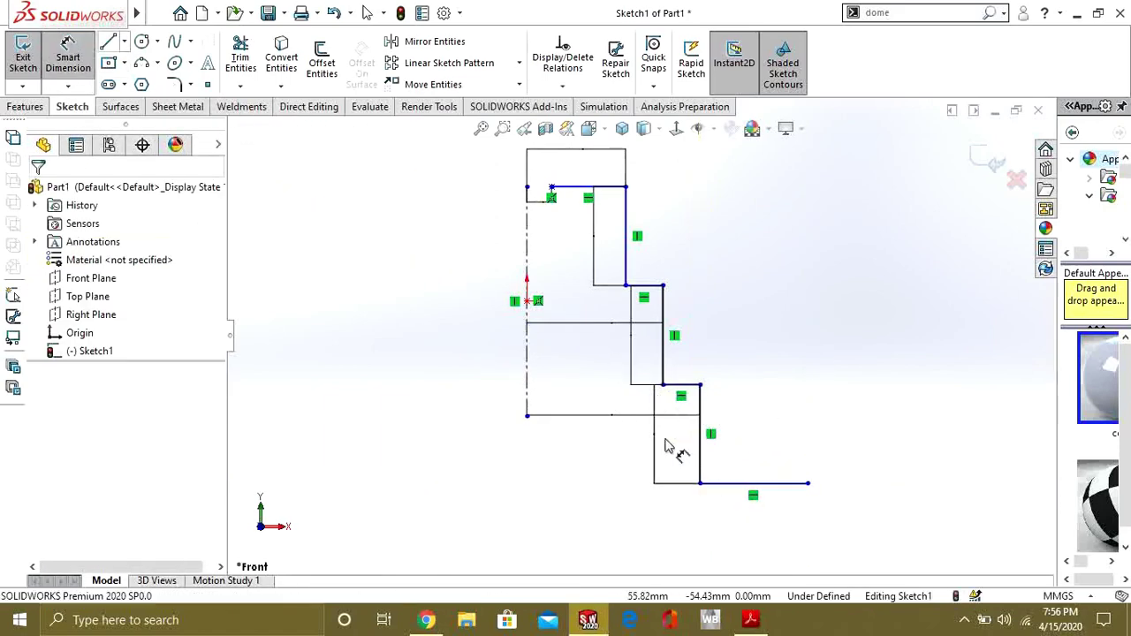
click(806, 484)
click(527, 400)
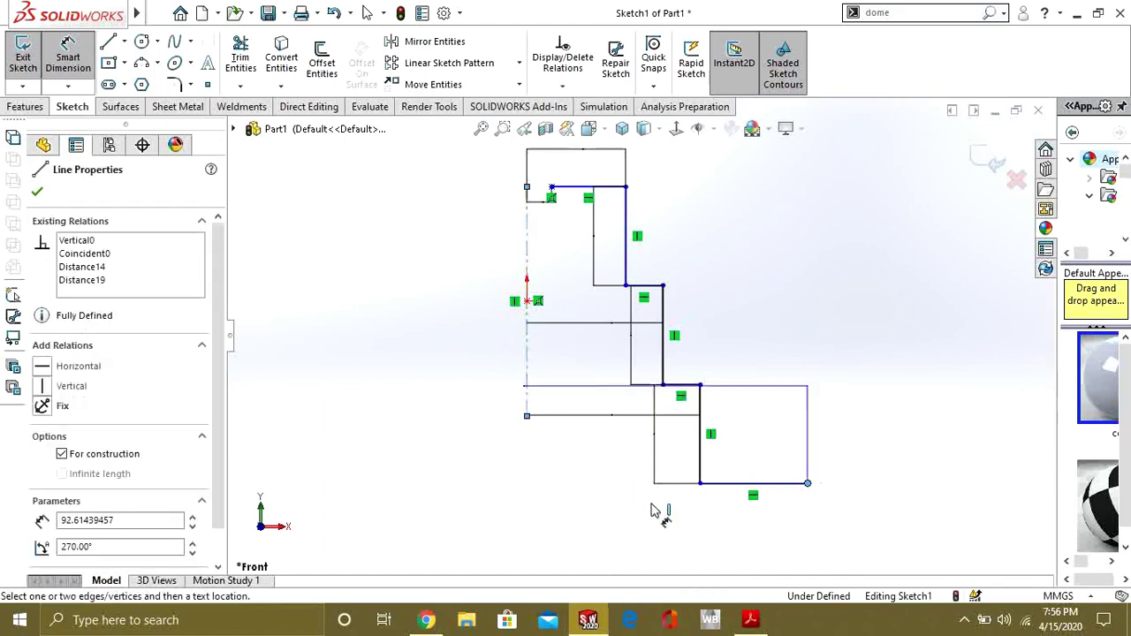
click(703, 528)
text(85)
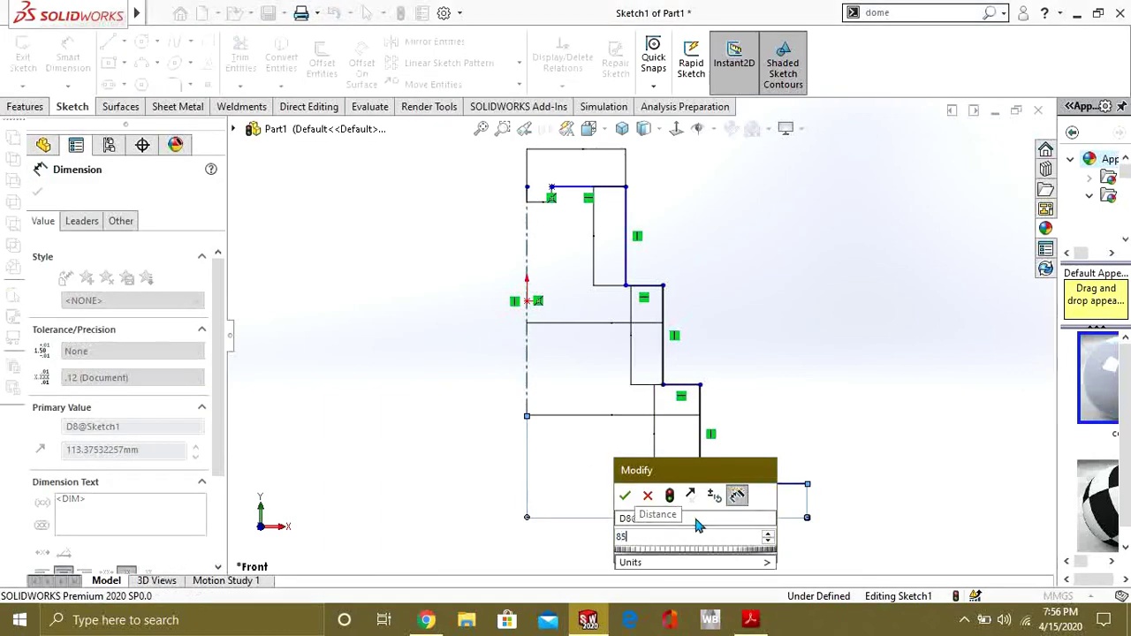
key(Return)
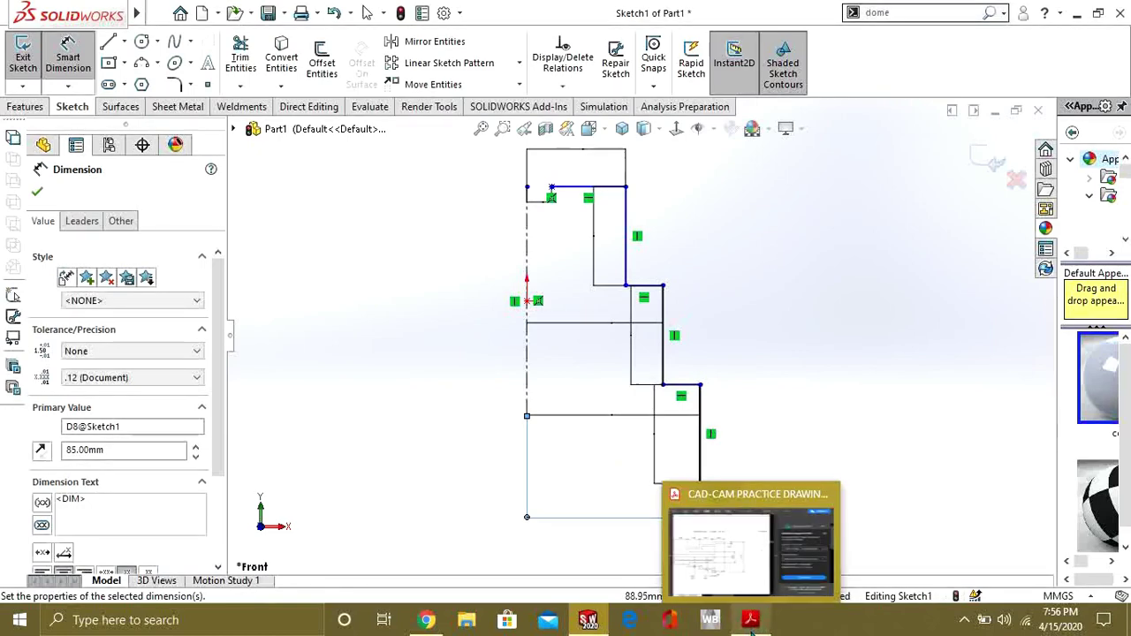
Step: After checking the PDF, draw a vertical line down the lowest step and a short horizontal line
click(750, 619)
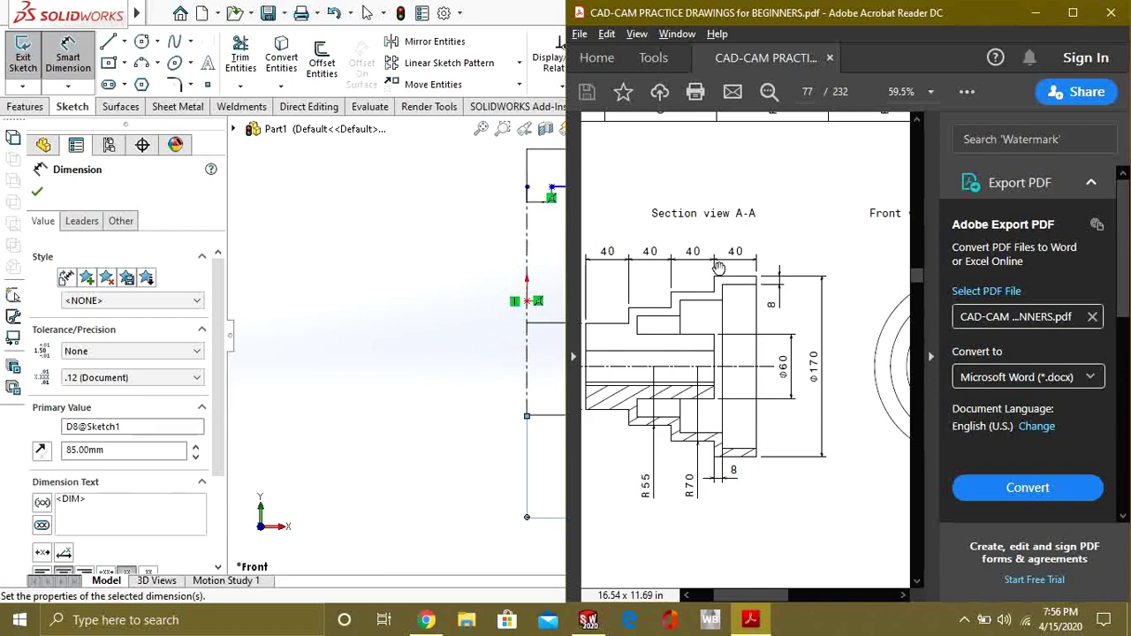
click(1035, 12)
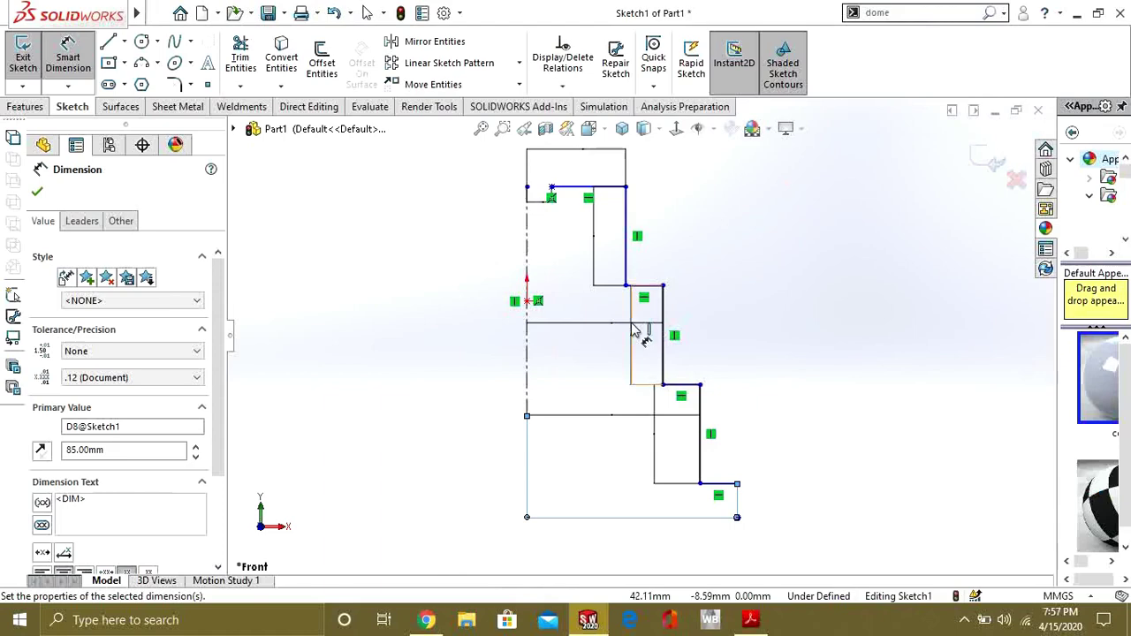
click(110, 43)
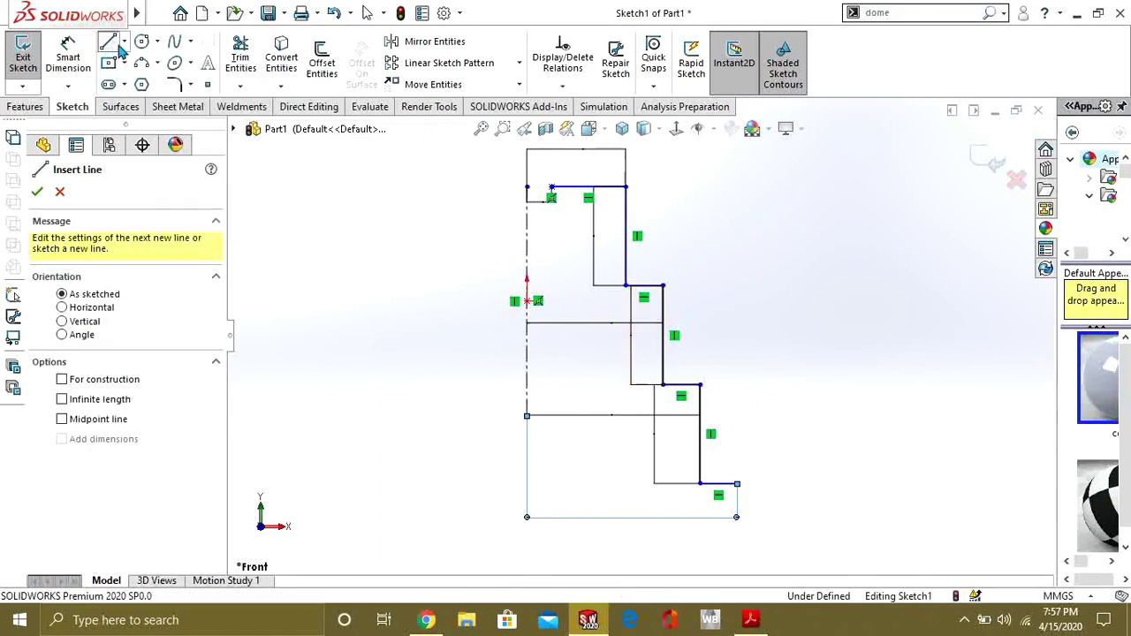
click(736, 484)
key(z)
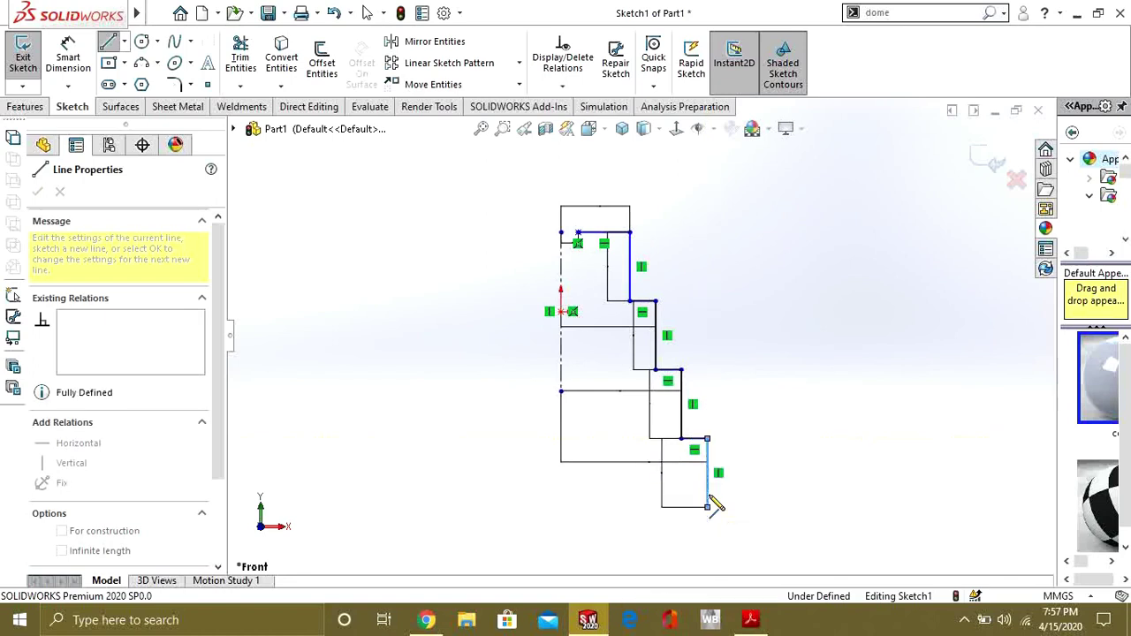
click(707, 508)
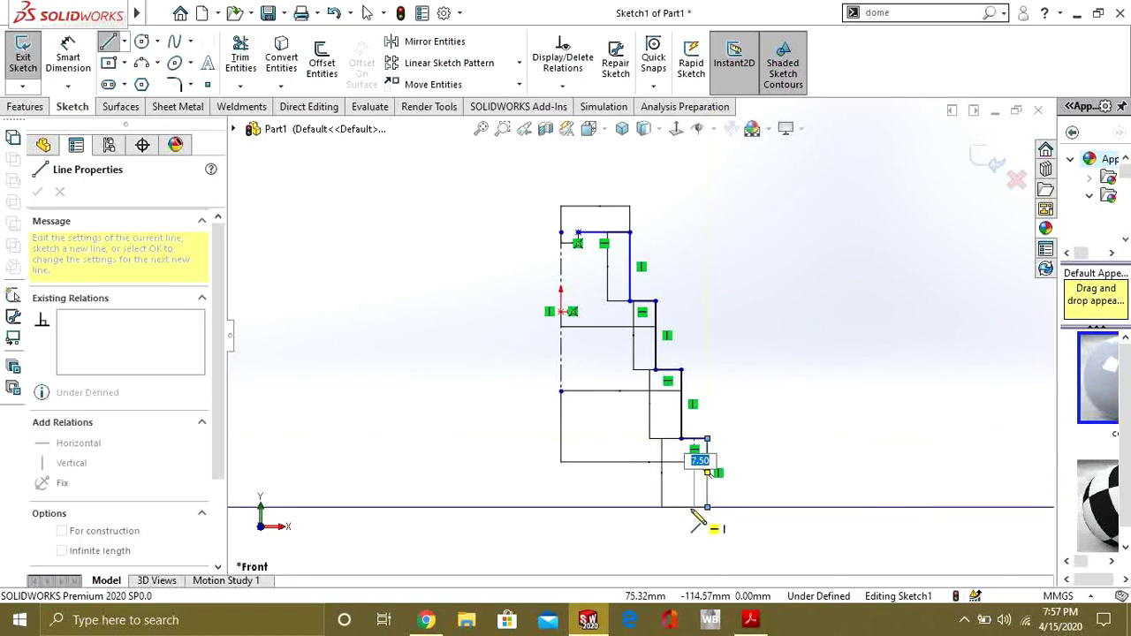
click(694, 510)
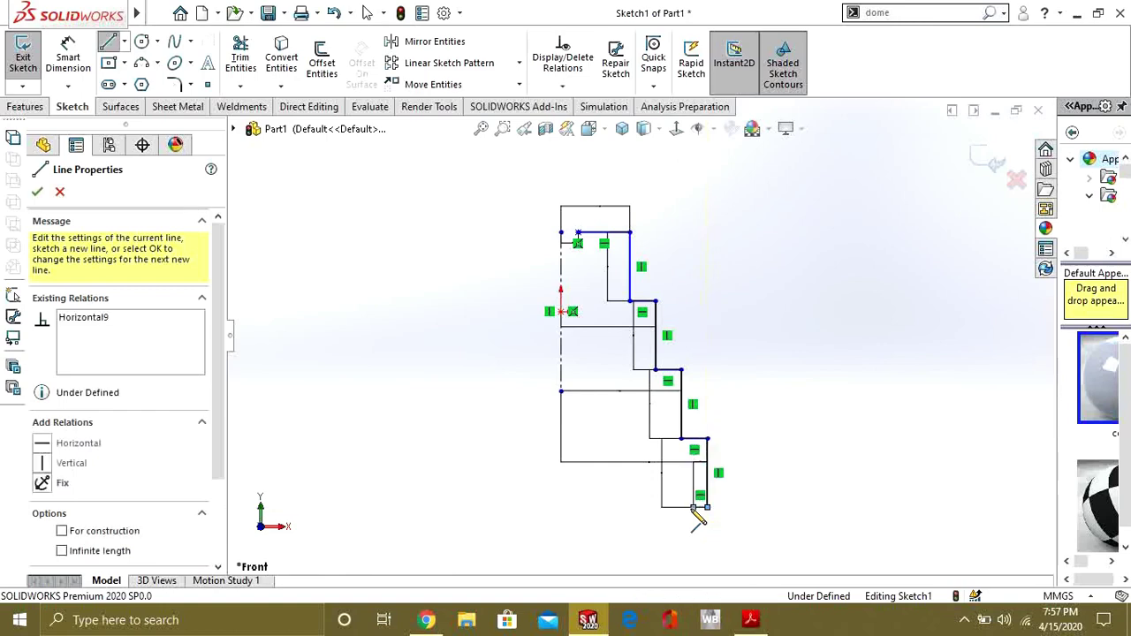
scroll(699, 446, down, 2)
Step: Scroll the PDF to check the 8 mm step detail in Section view A-A, then hide it
click(683, 510)
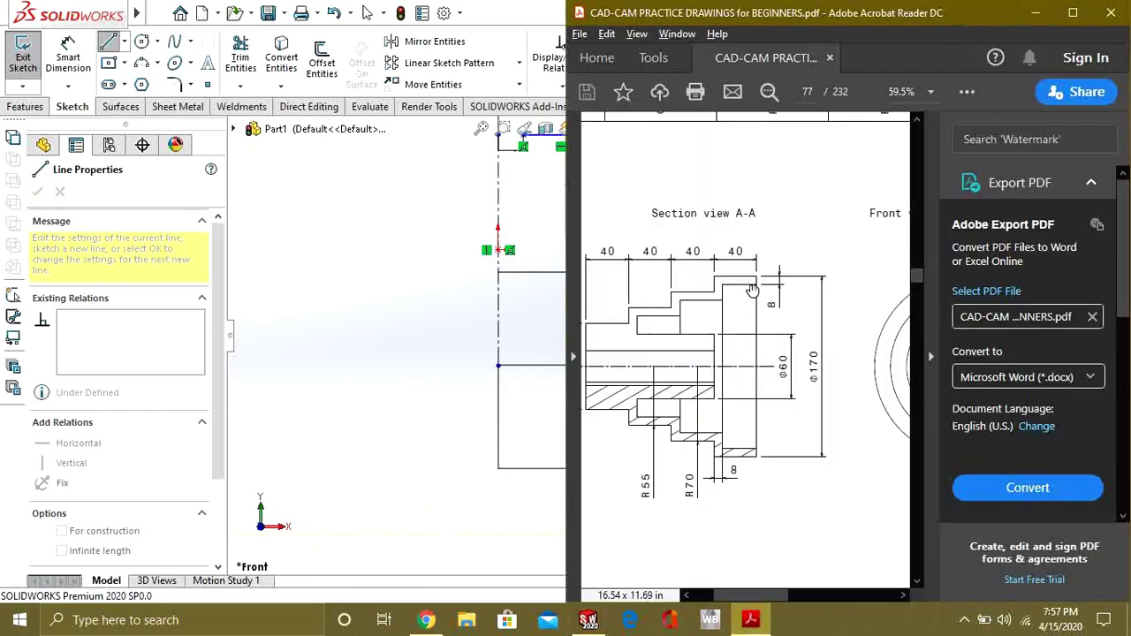
scroll(756, 288, down, 1)
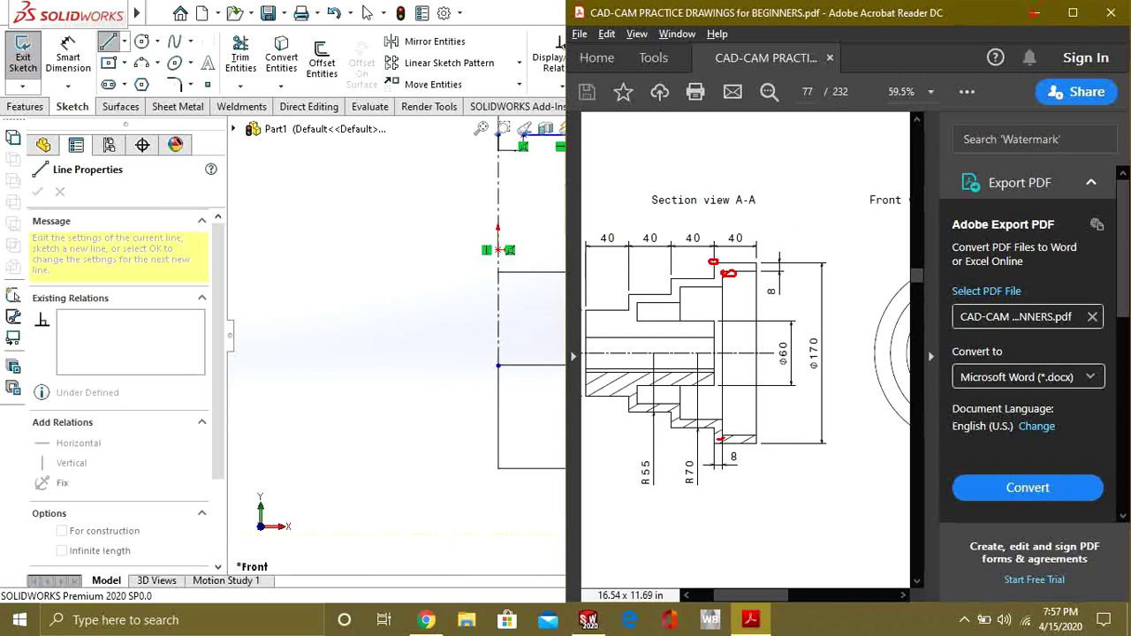
click(1035, 13)
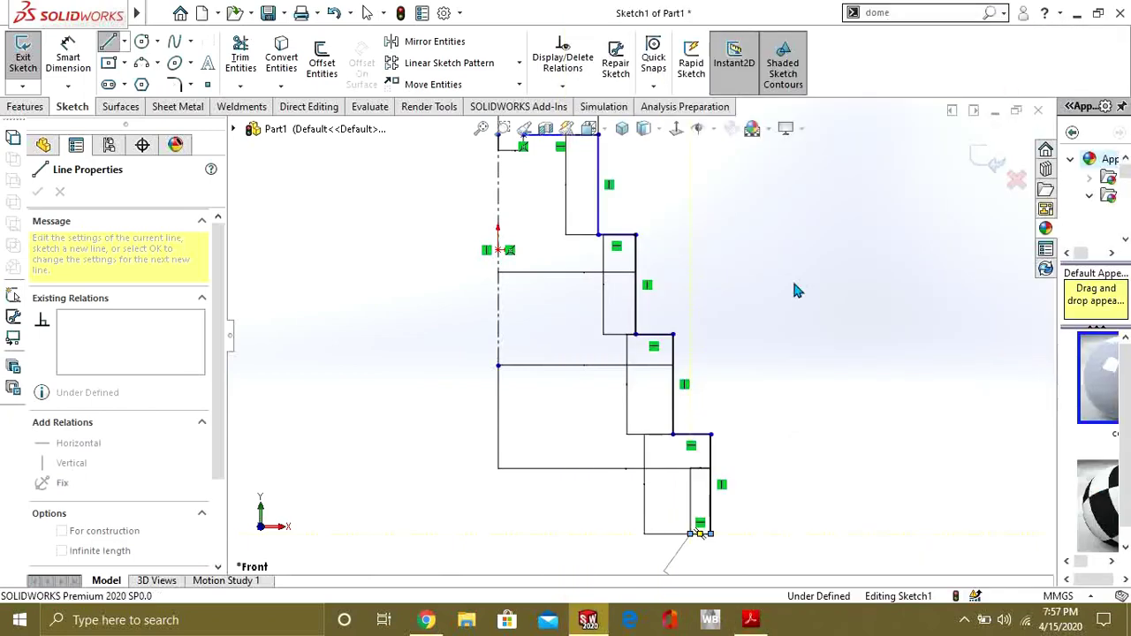
Step: End the vertical line at the bottom step and give the lower step line an 8 mm offset
click(691, 448)
key(Escape)
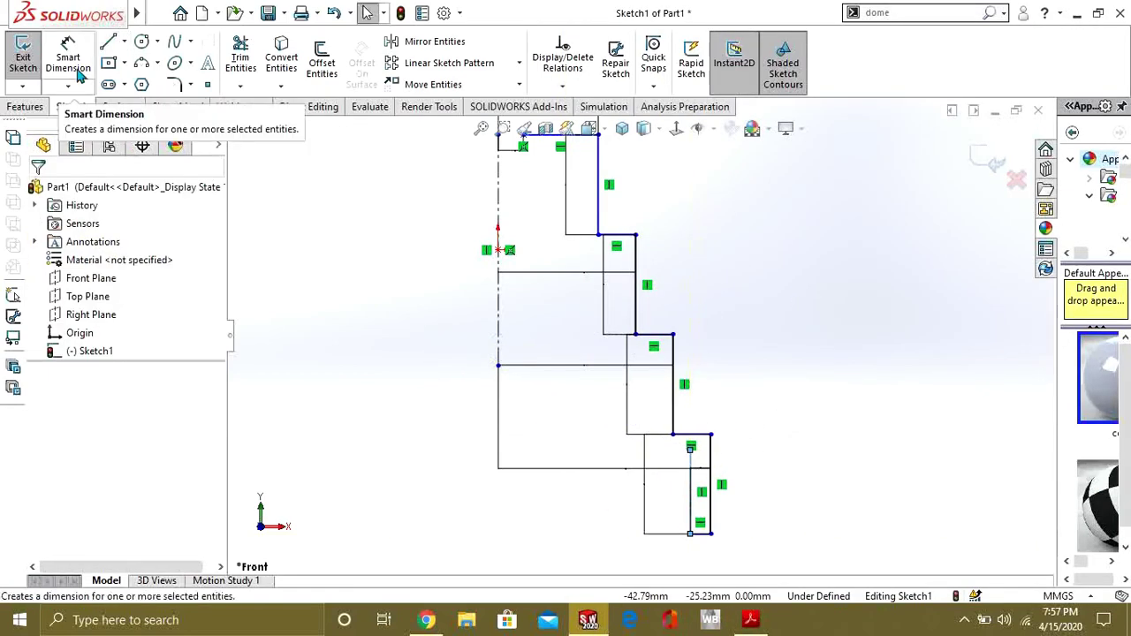
click(699, 434)
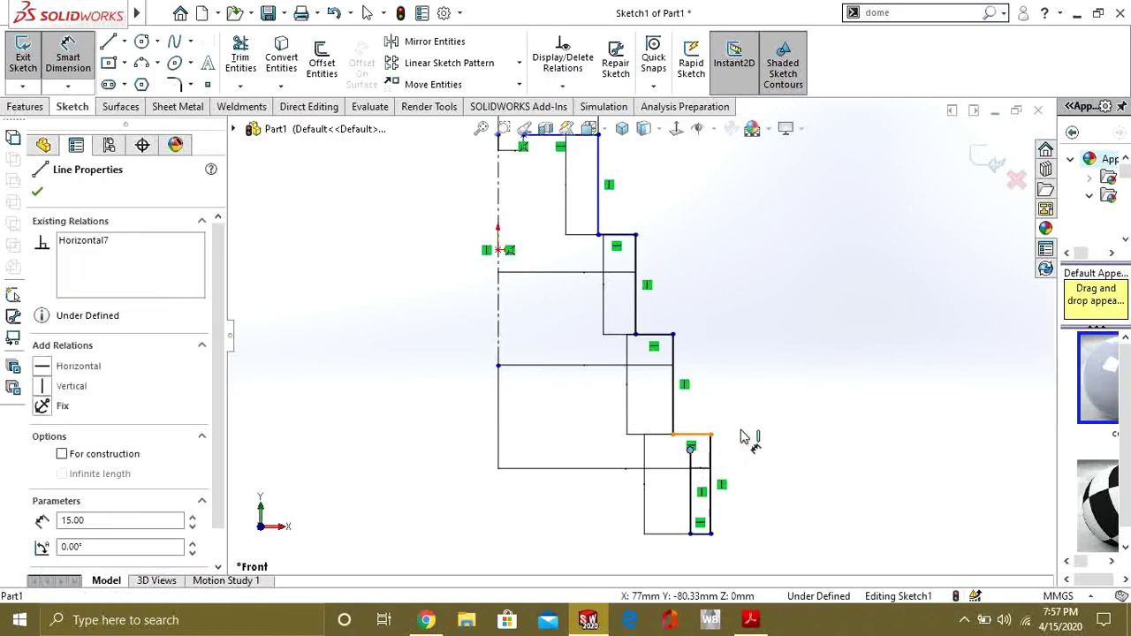
key(d)
click(787, 447)
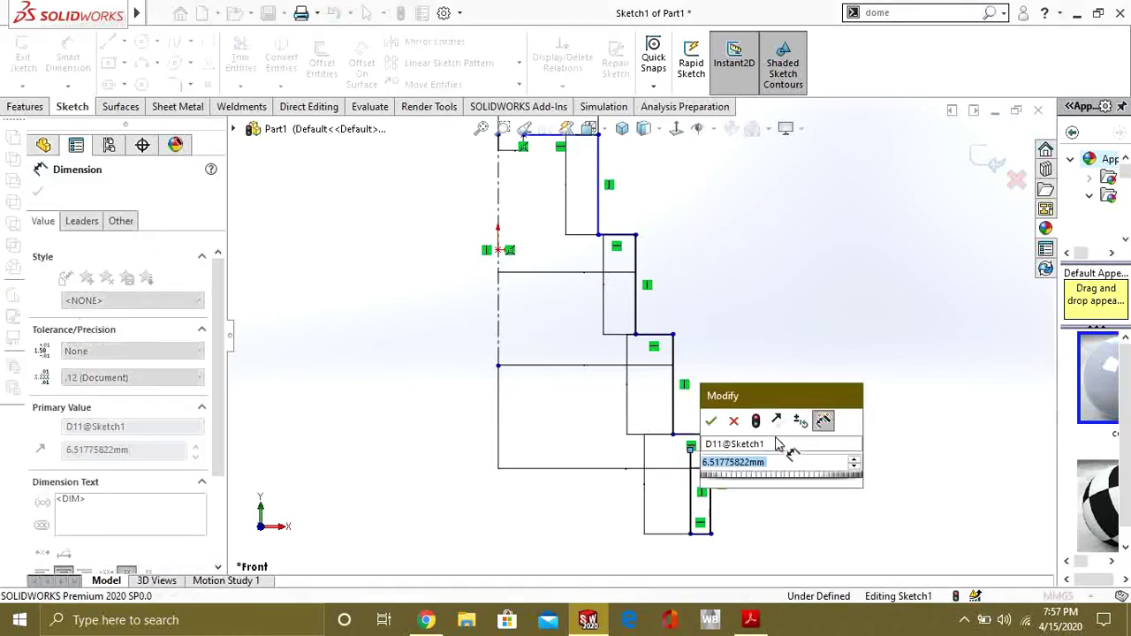
text(8)
key(Return)
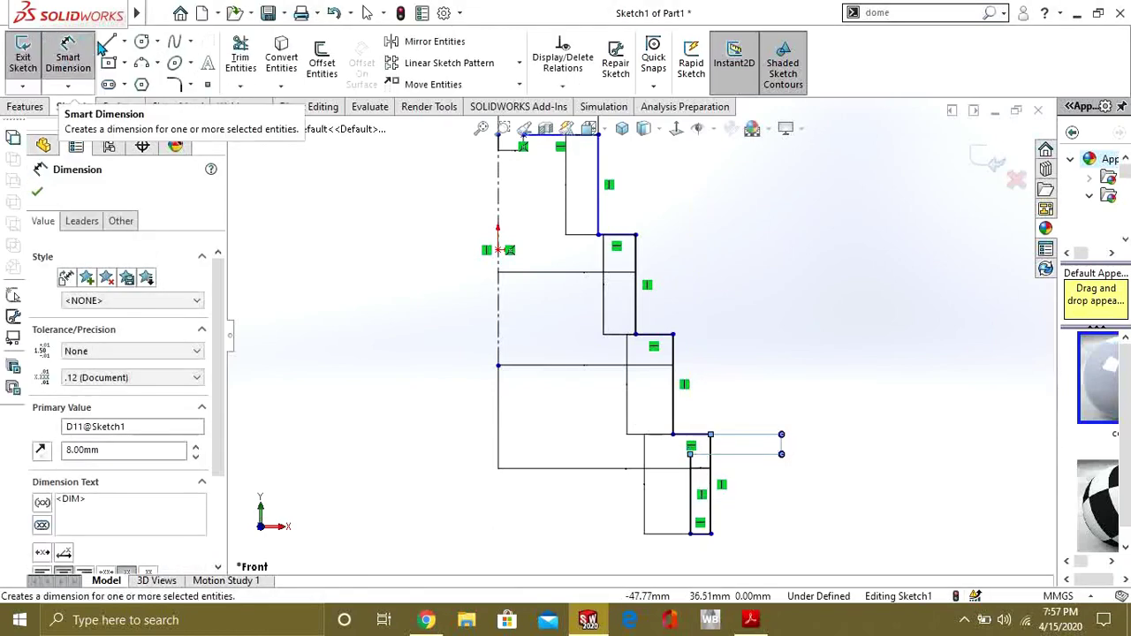
Step: Draw a short horizontal line on the lower step and make Line13 and Line9 equal
click(107, 44)
click(689, 493)
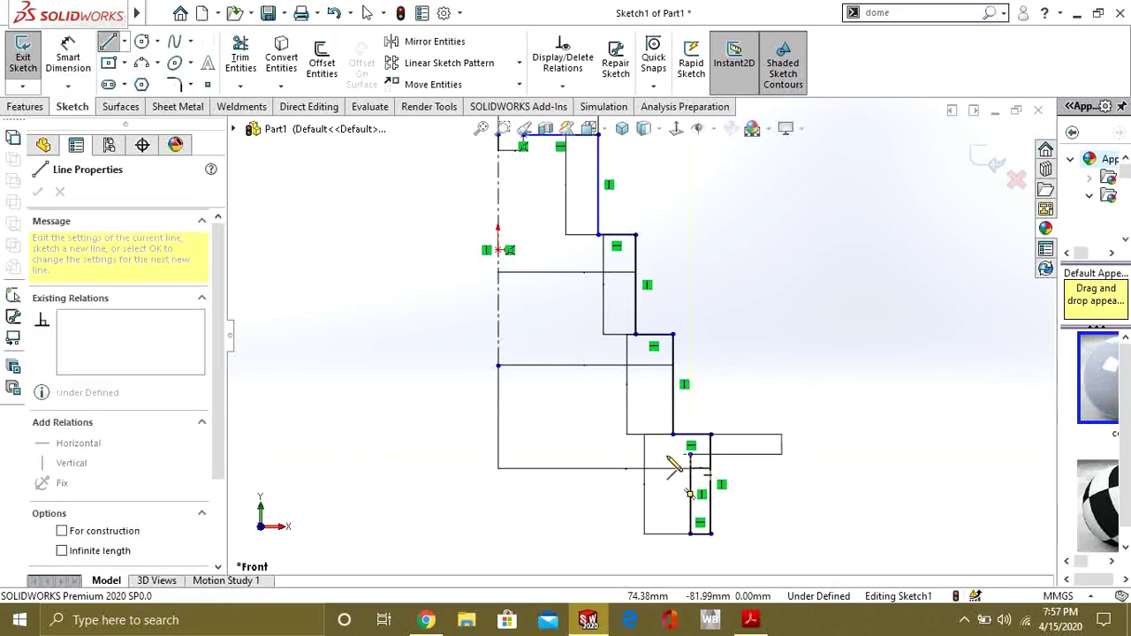
click(657, 455)
key(Escape)
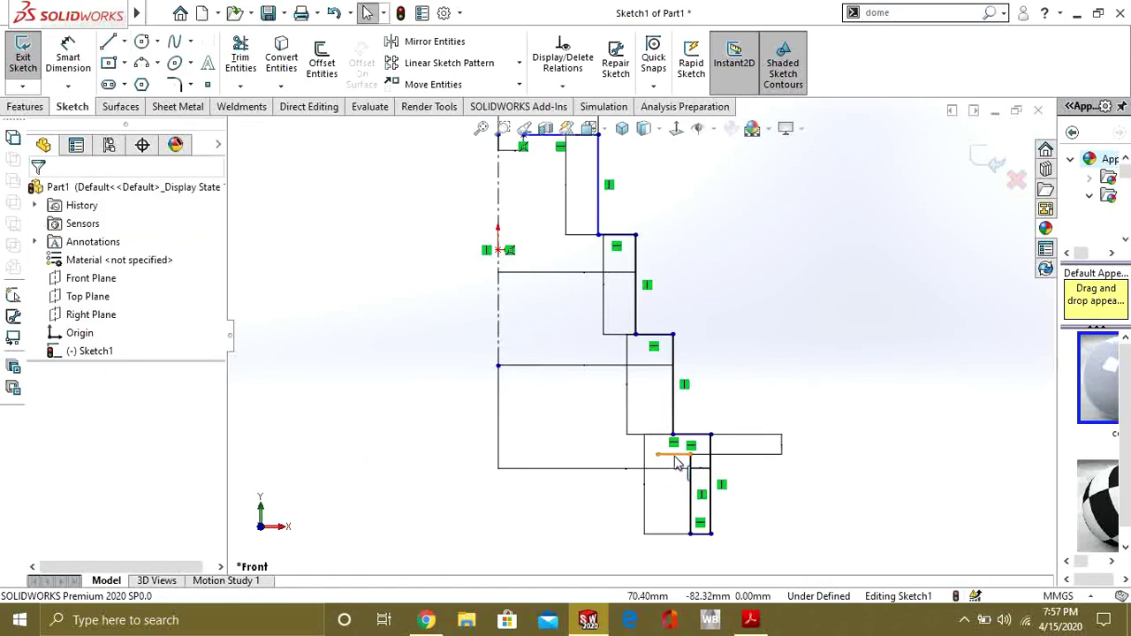
click(675, 455)
ctrl+click(690, 449)
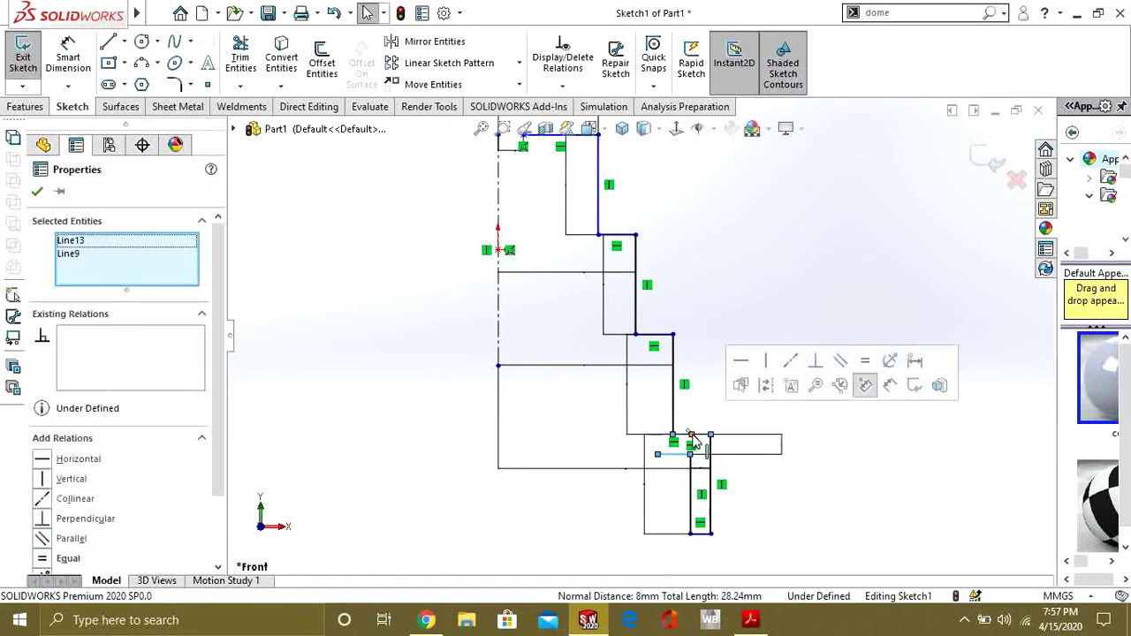
click(865, 363)
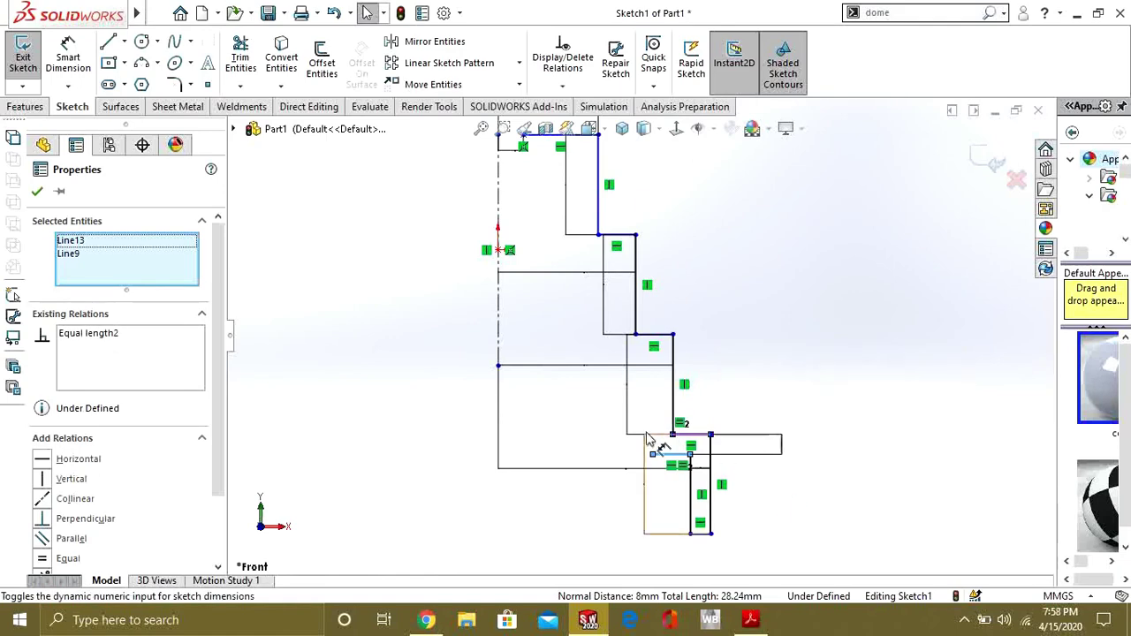
Step: Add another 8 mm offset dimension from the upper step's corner point
click(108, 41)
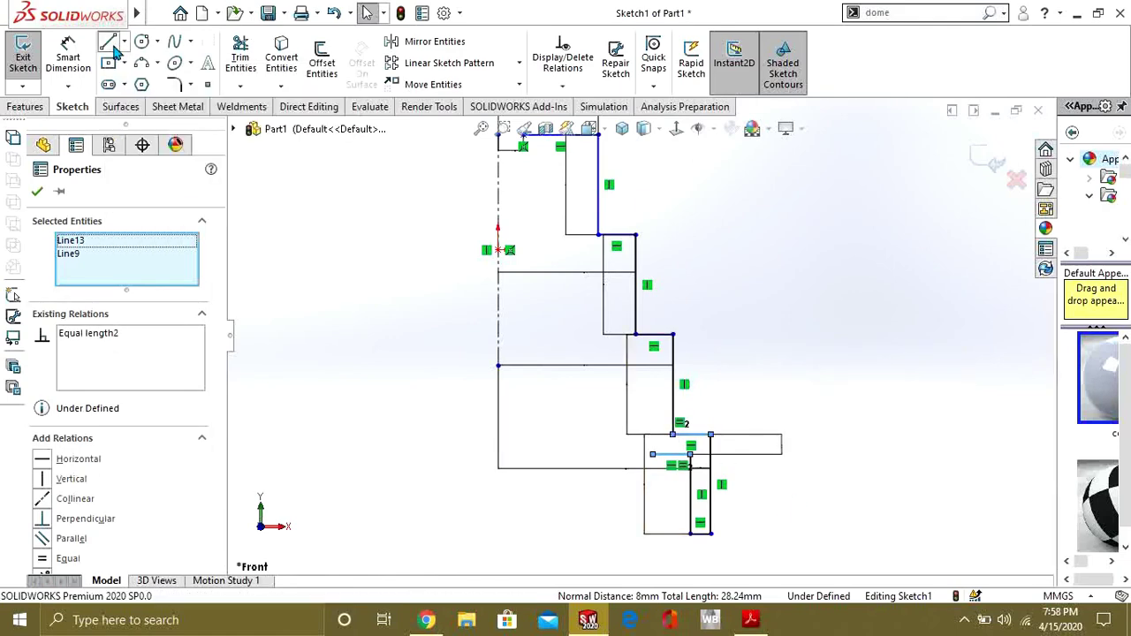
click(653, 454)
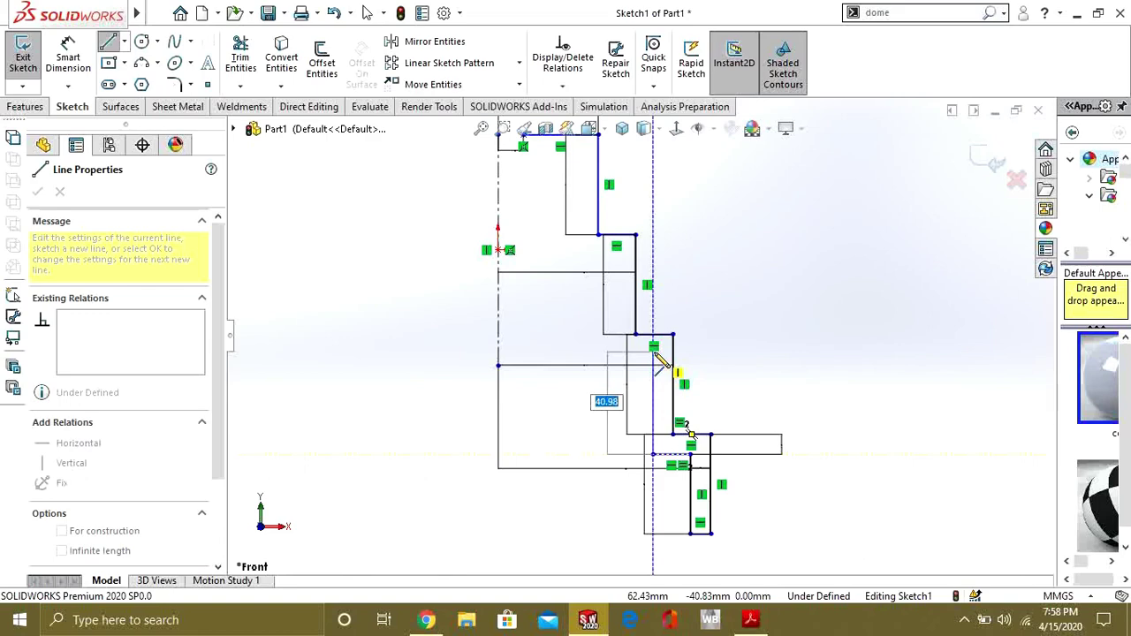
key(Escape)
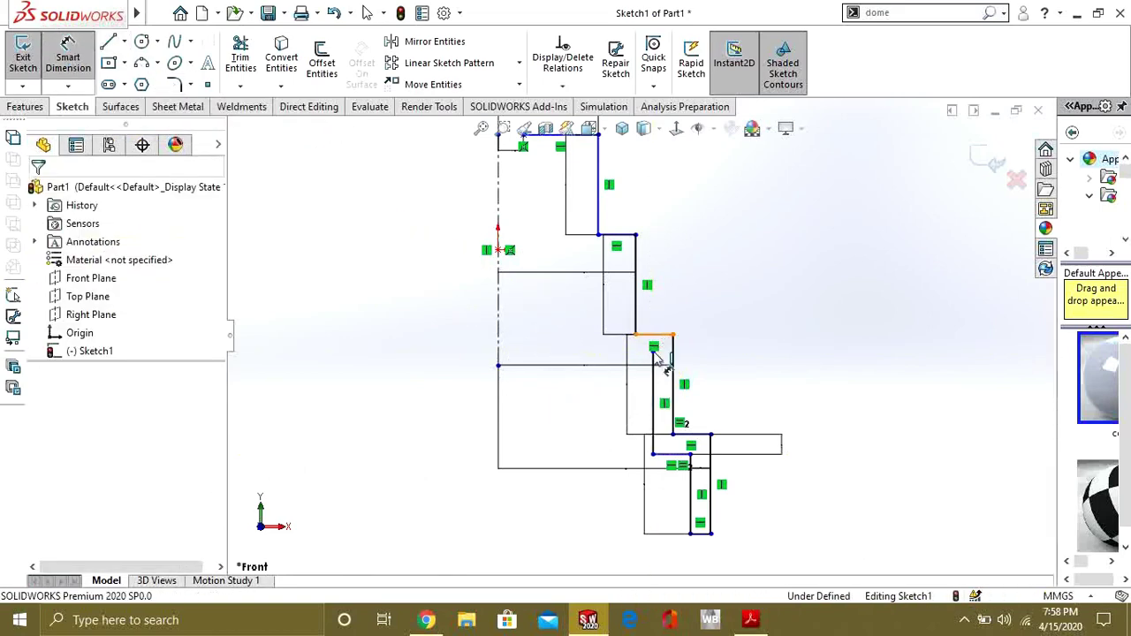
key(d)
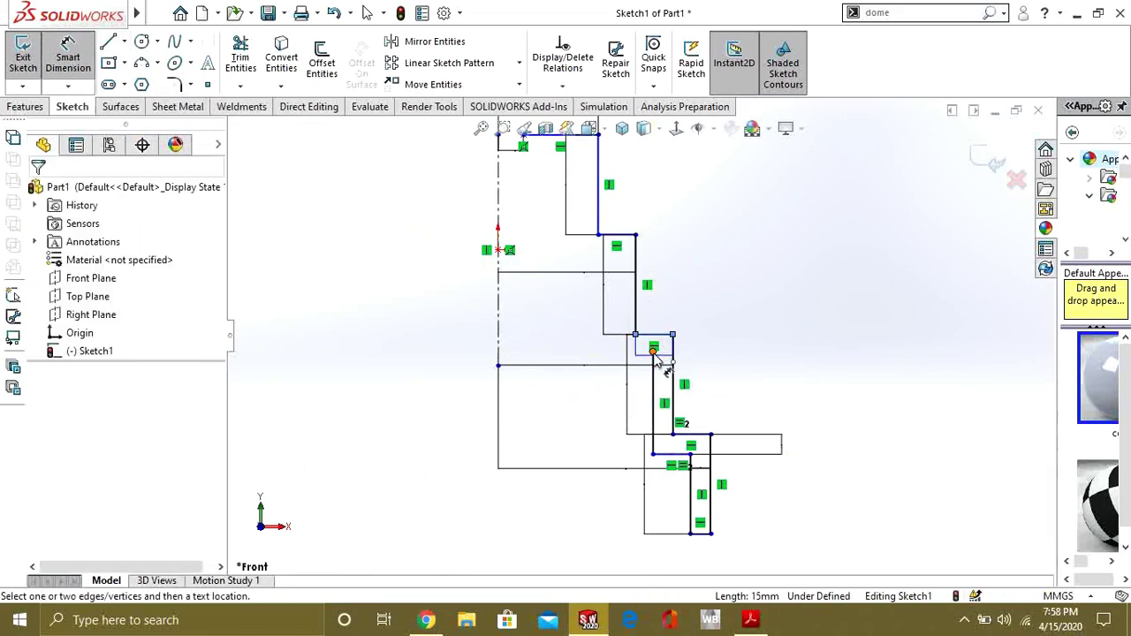
click(653, 353)
click(732, 354)
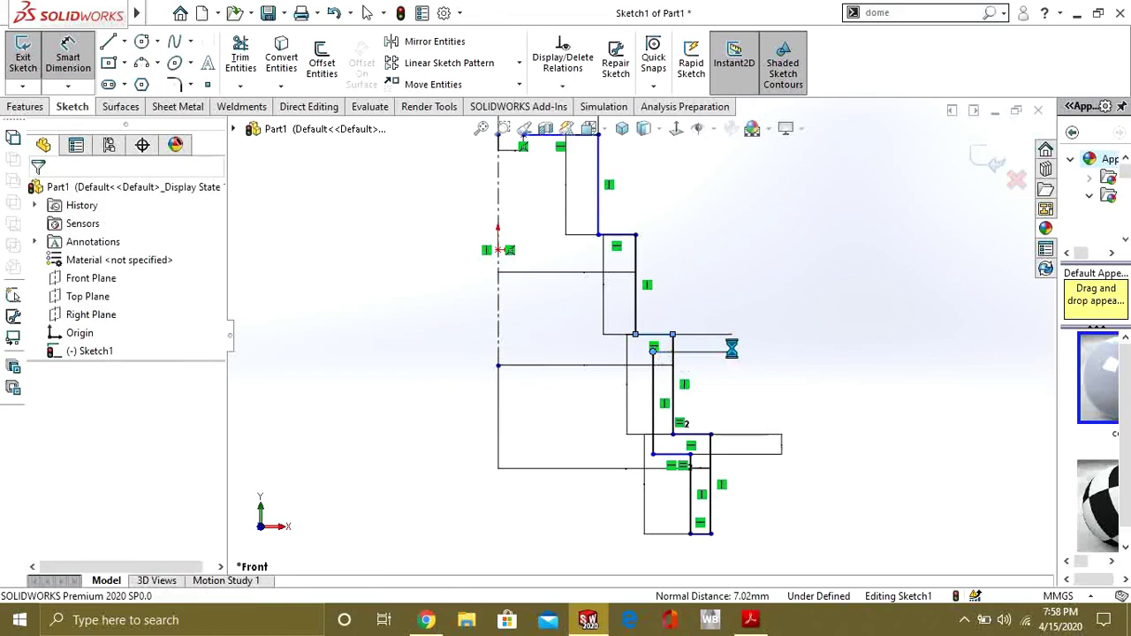
key(Return)
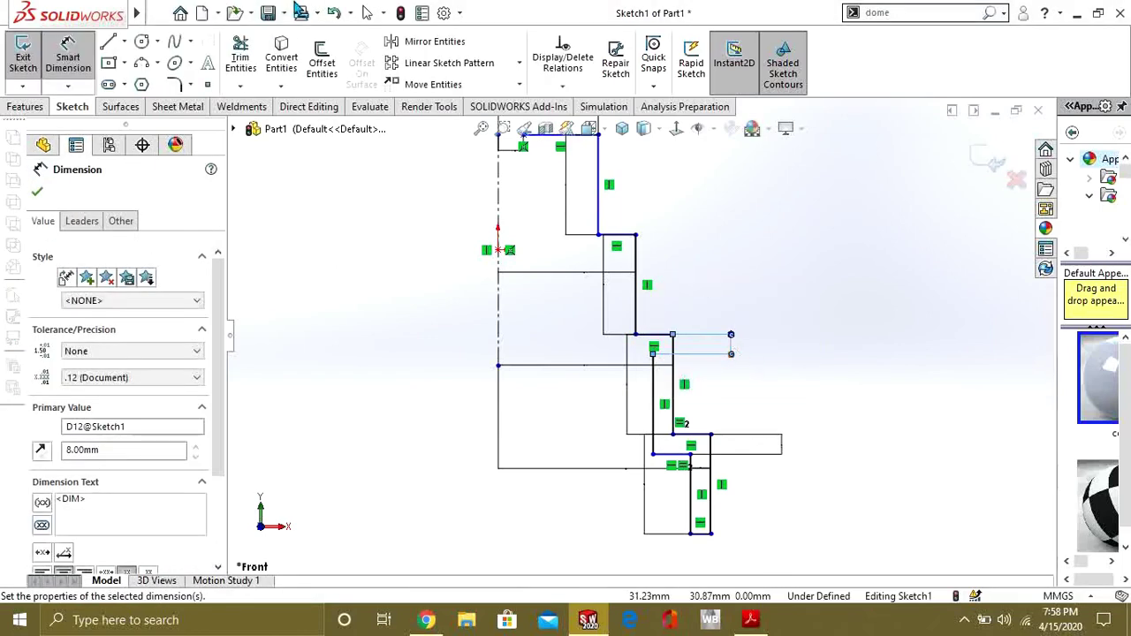
Step: Draw a short horizontal line left from the upper step, cancelling the over-defining dimension prompt
click(108, 41)
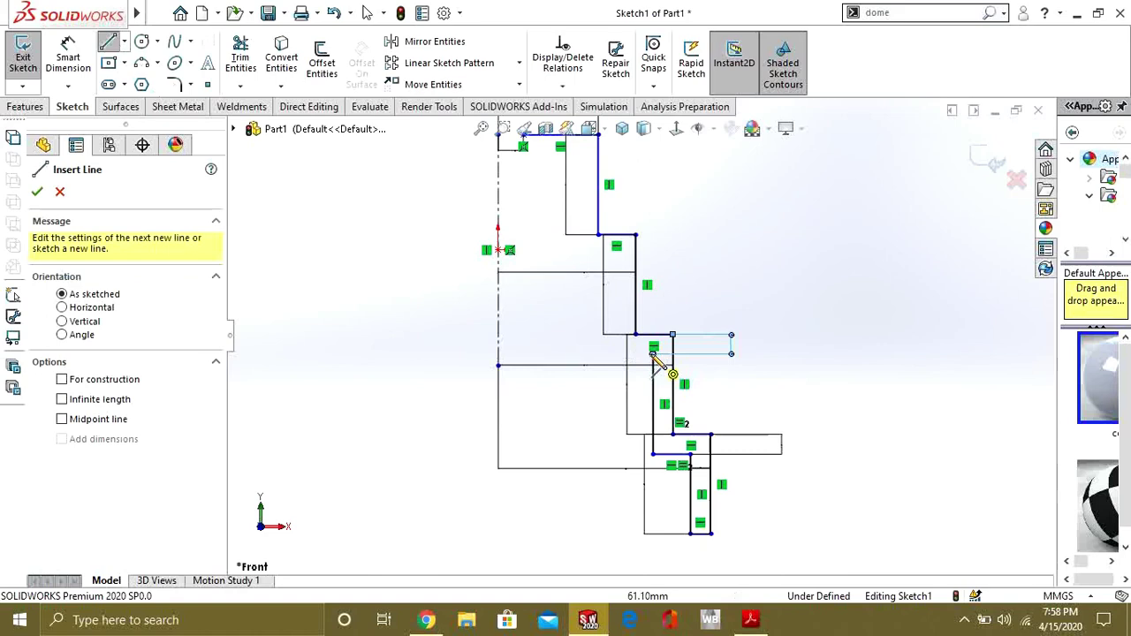
drag(652, 354, 612, 355)
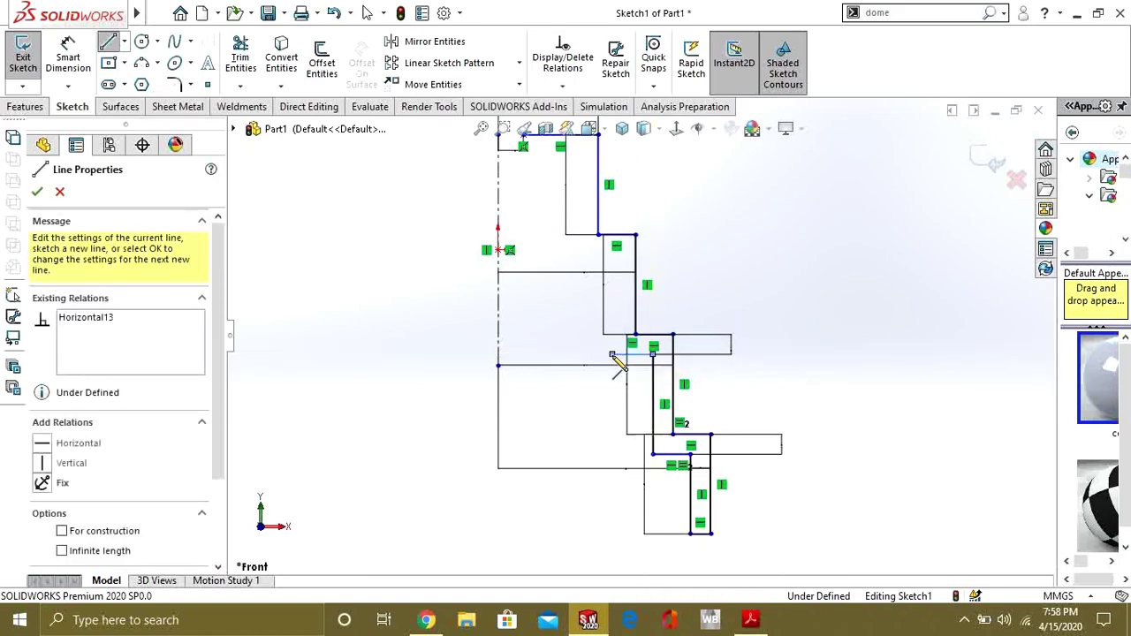
key(Escape)
click(68, 55)
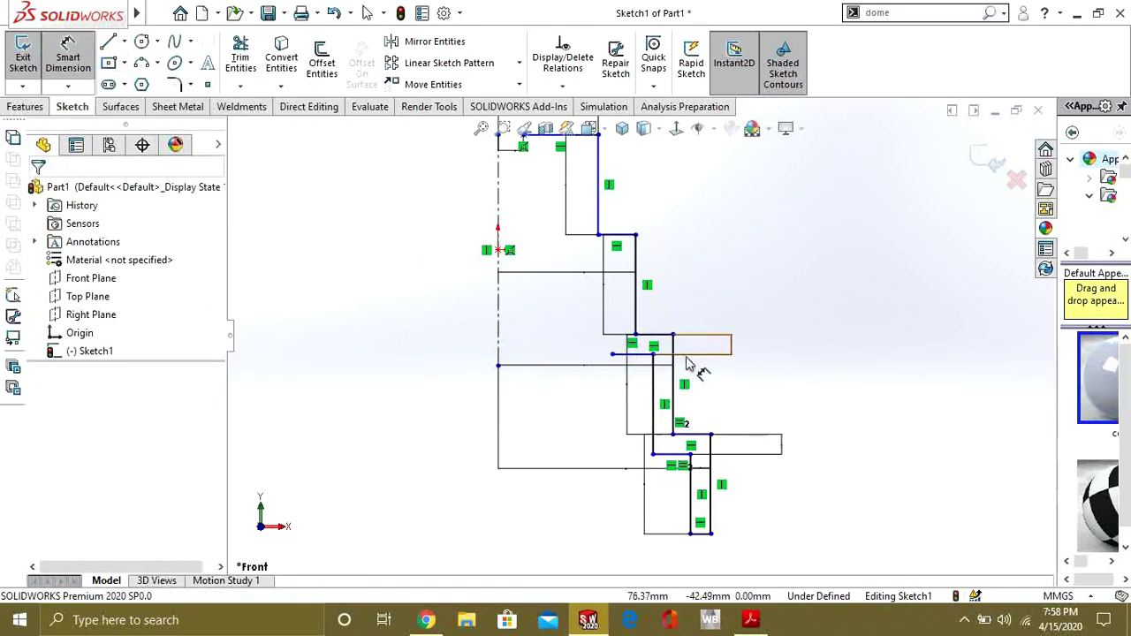
click(645, 354)
click(660, 337)
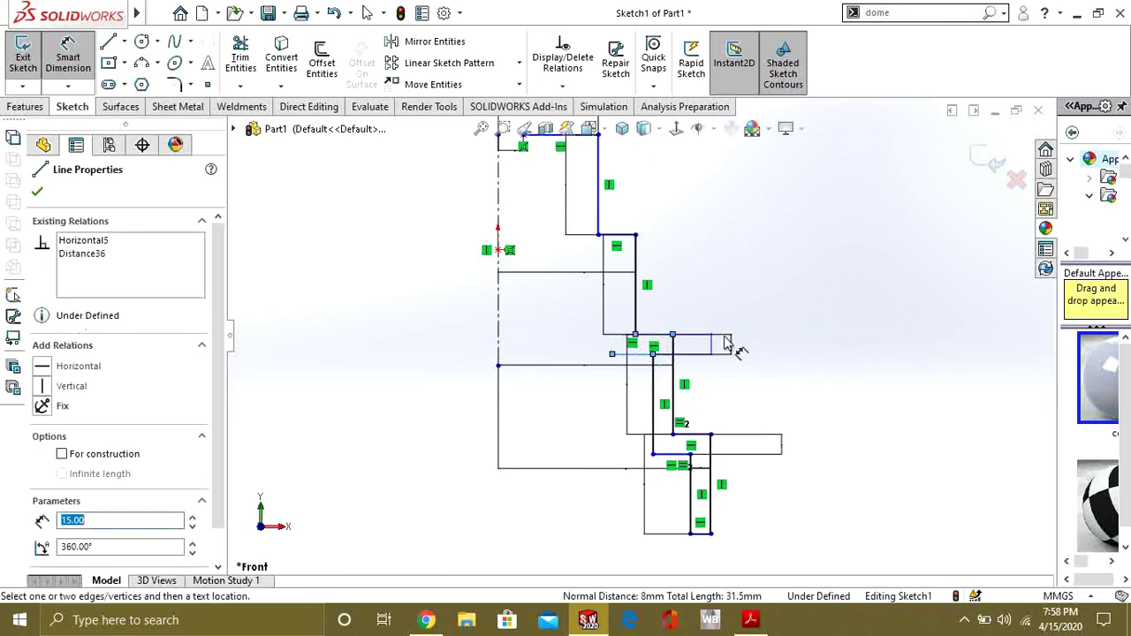
click(765, 352)
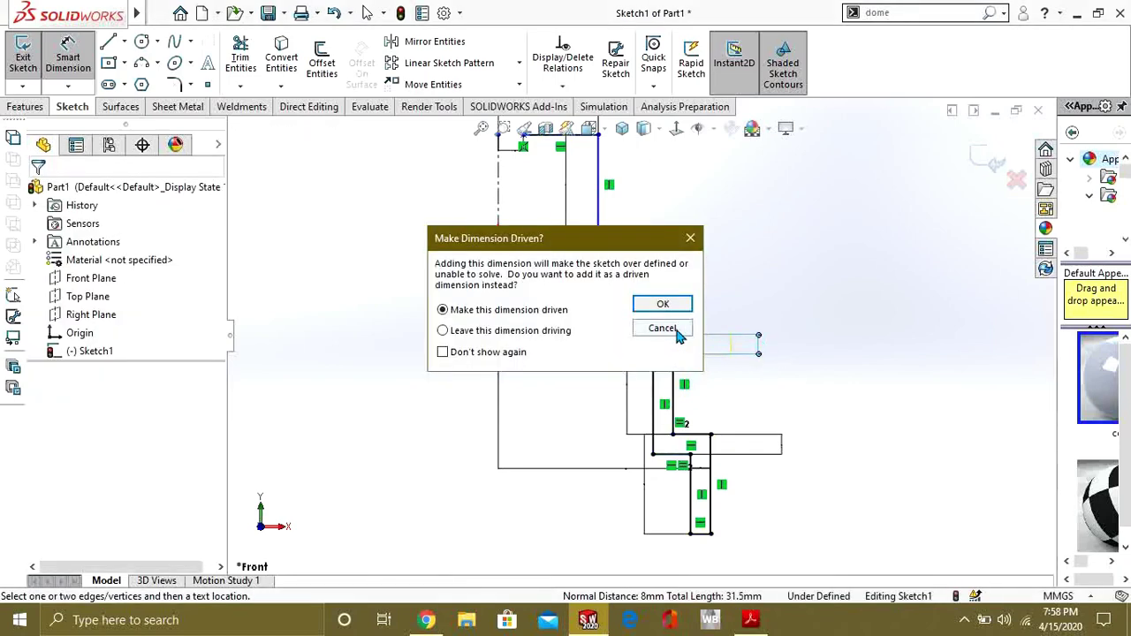
click(677, 336)
scroll(684, 327, down, 2)
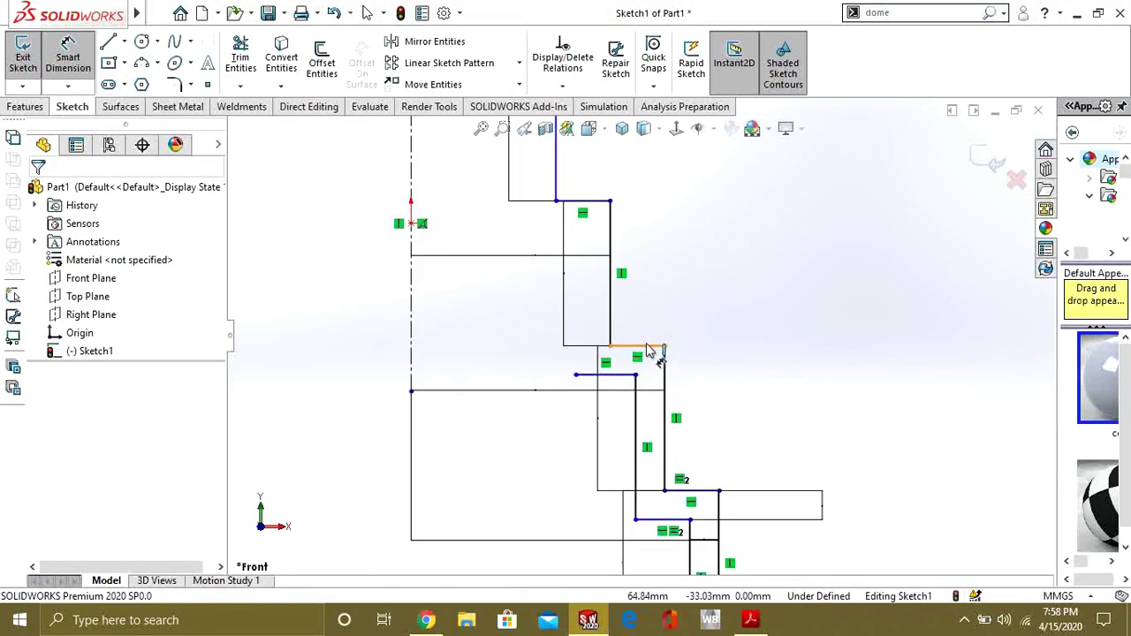
Step: Set the slot gap to 8 mm
click(648, 351)
click(635, 375)
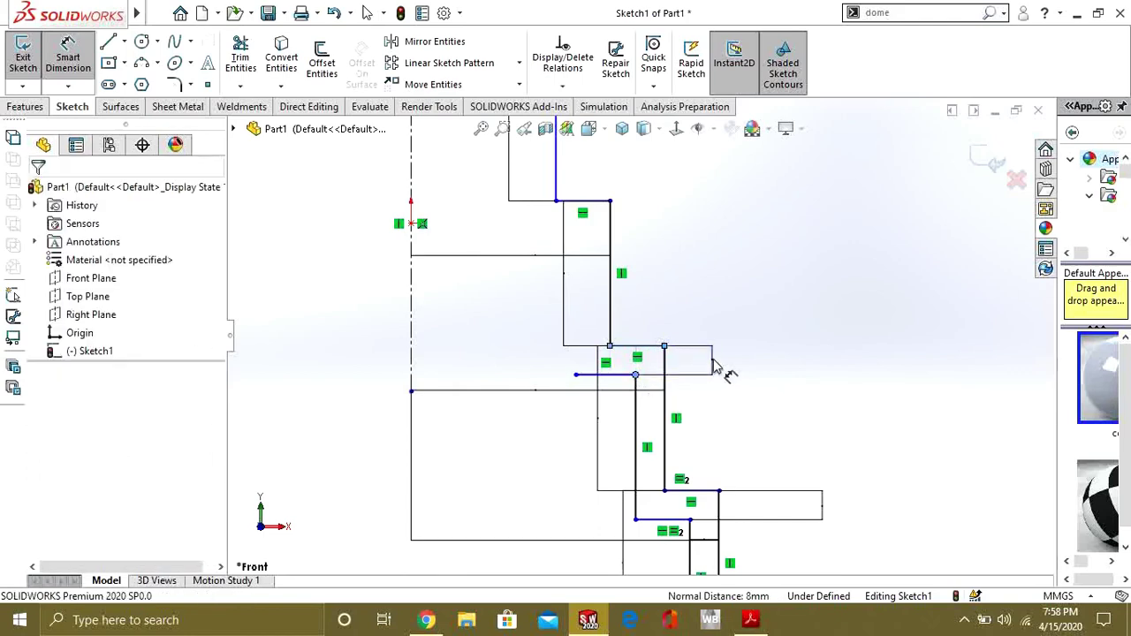
click(716, 366)
key(Return)
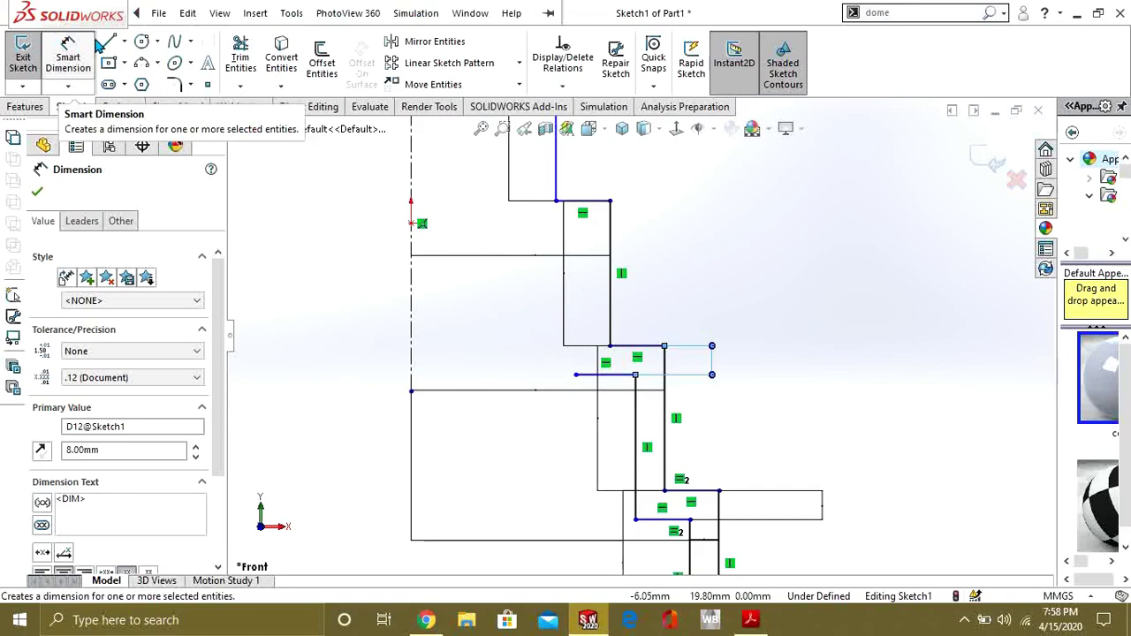
Step: Draw a vertical line upward from the slot's corner point, checking the PDF drawing
click(107, 42)
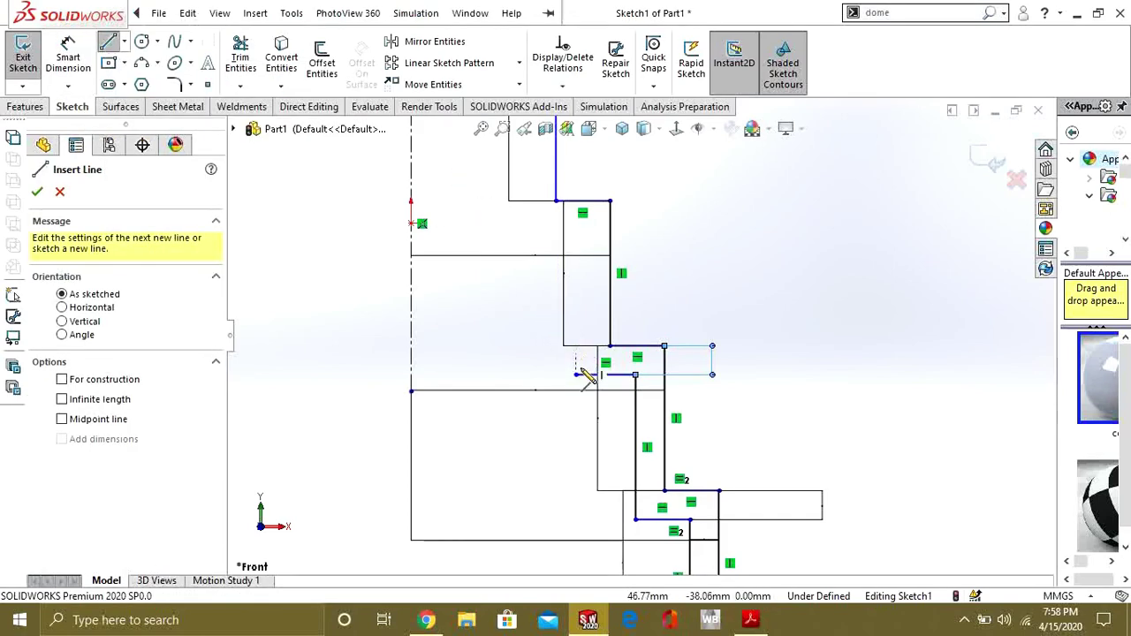
click(579, 375)
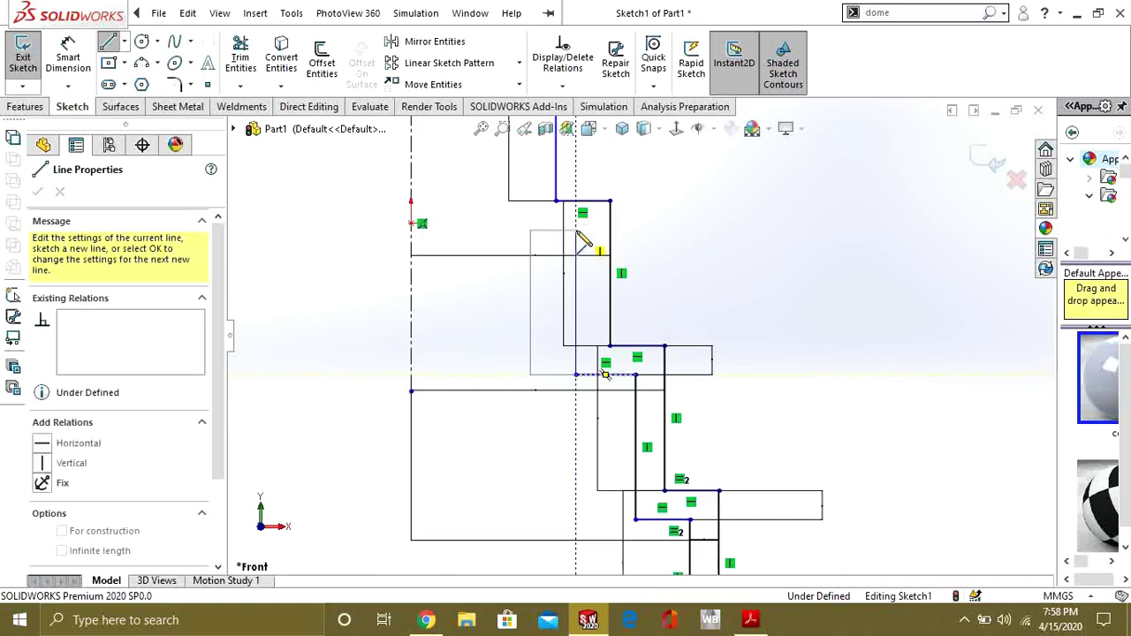
click(576, 232)
key(Escape)
key(Escape)
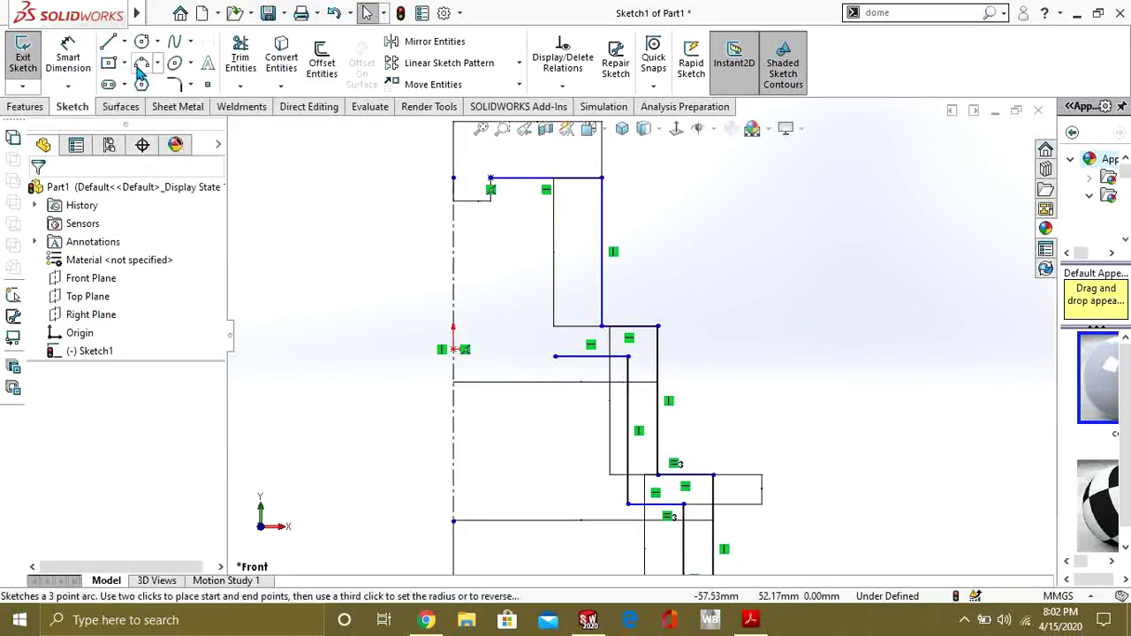
key(alt+Tab)
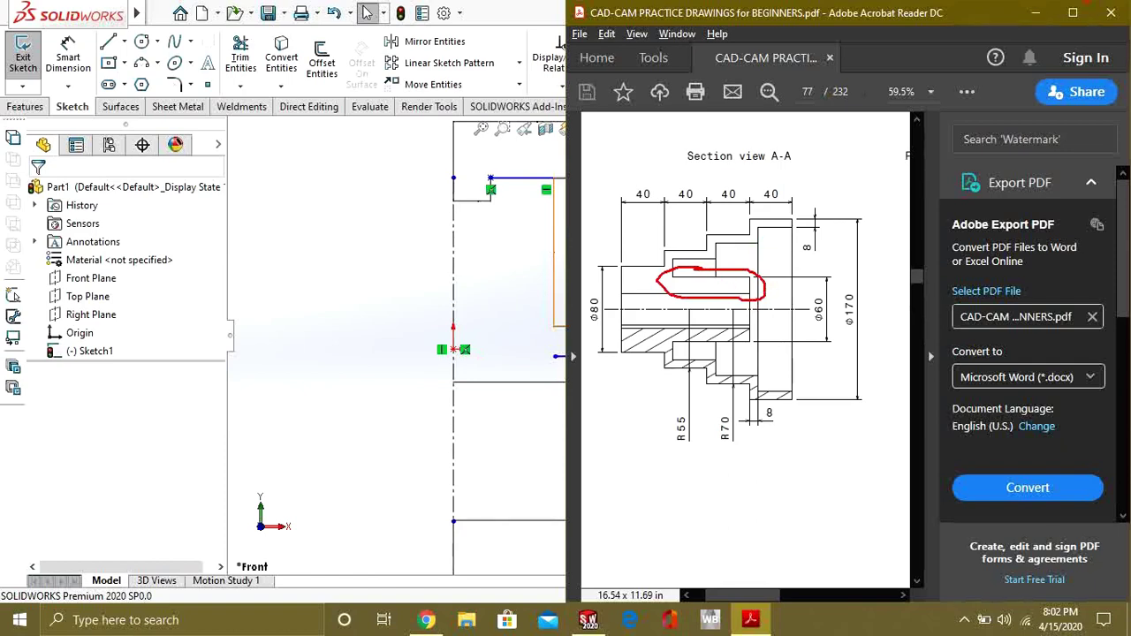
click(1035, 12)
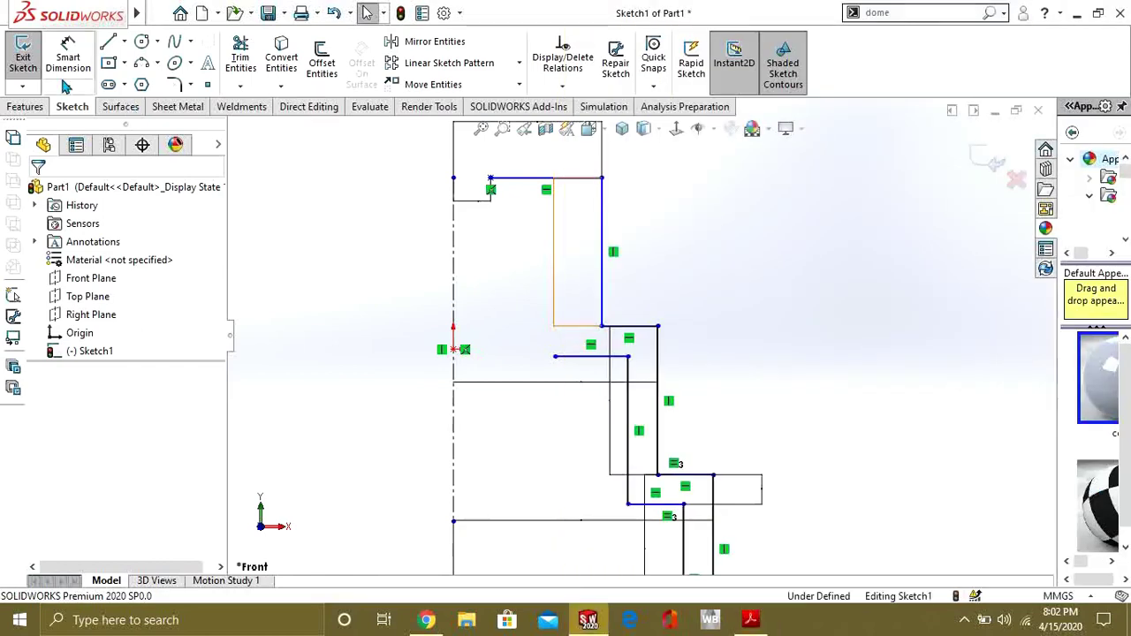
Step: Place the slot line's inner endpoint 30 mm from the centreline
click(68, 58)
click(566, 359)
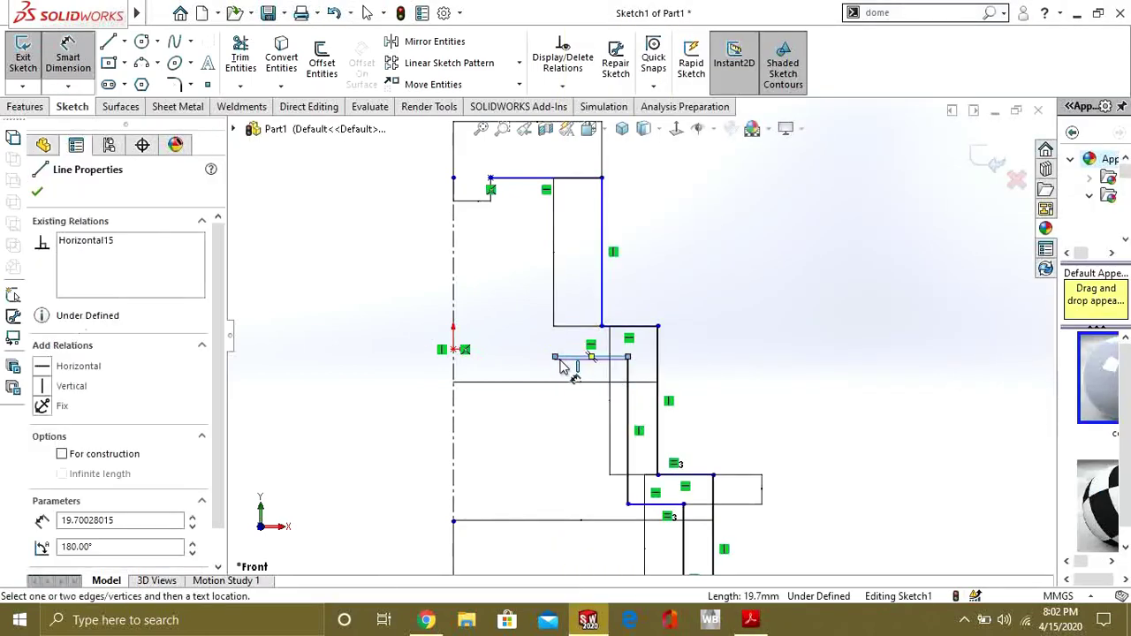
click(570, 397)
click(555, 358)
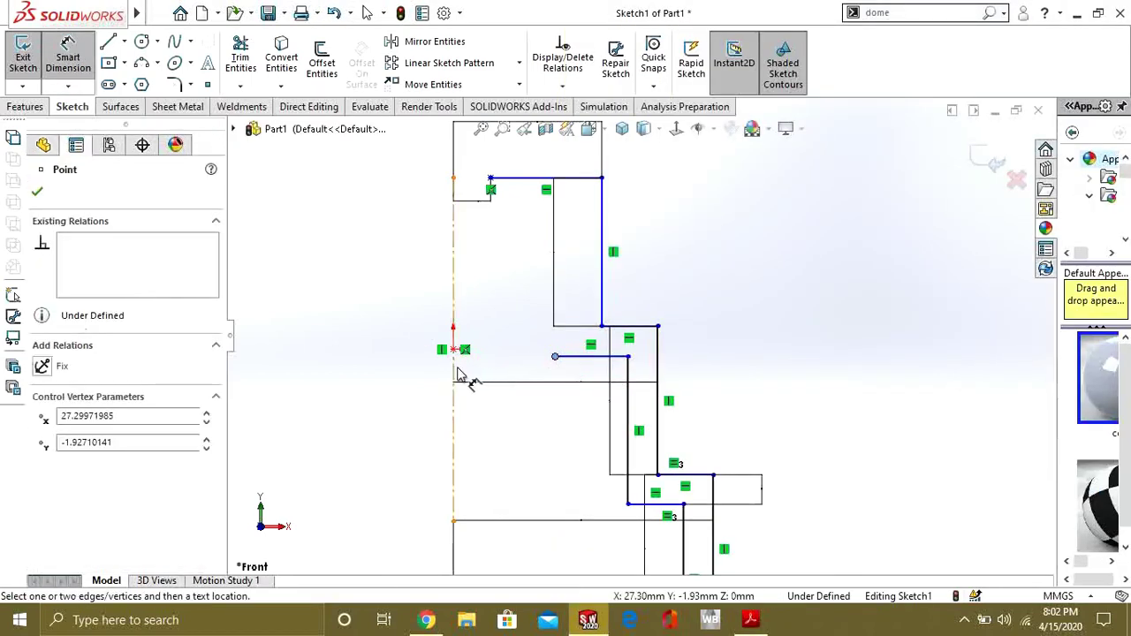
click(455, 376)
click(538, 438)
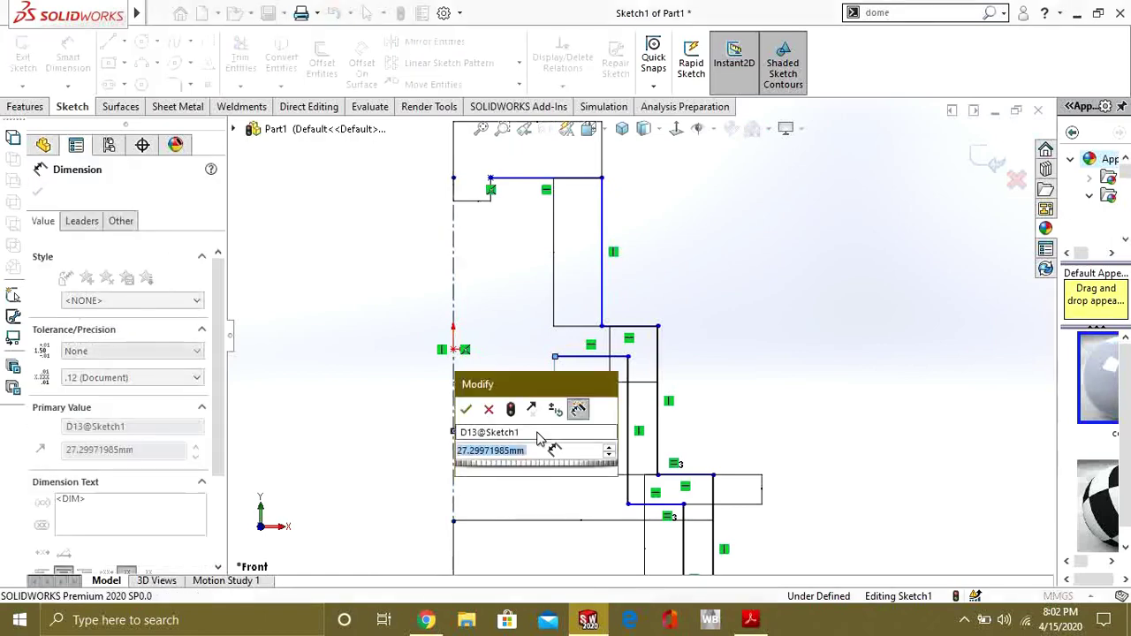
text(30)
key(Return)
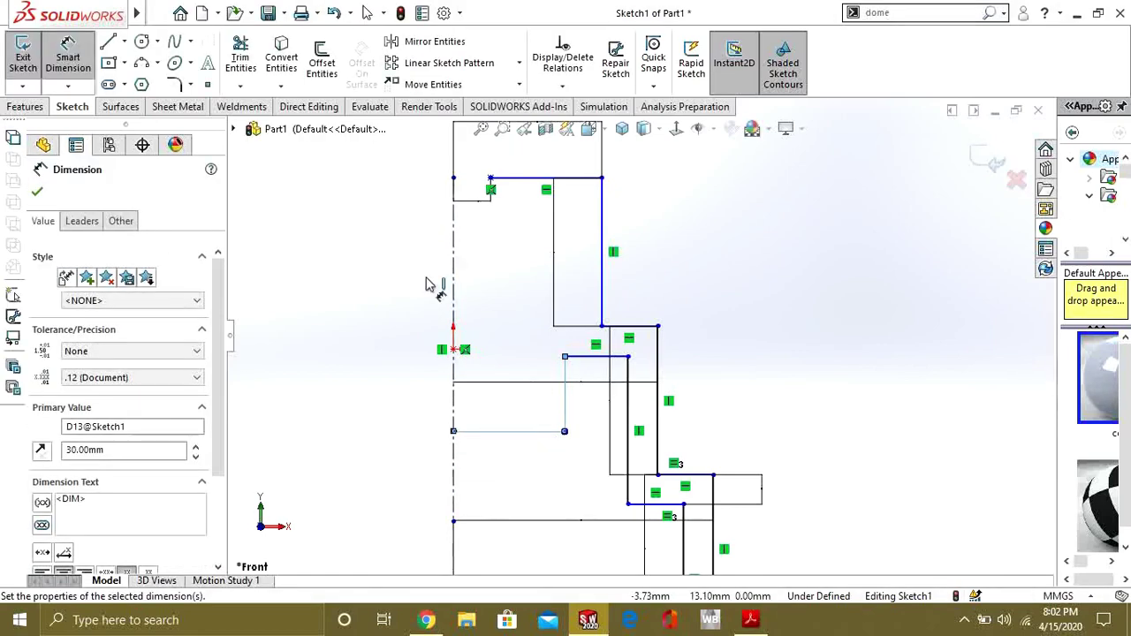
Step: Draw a vertical line downward from the slot line's endpoint
click(107, 42)
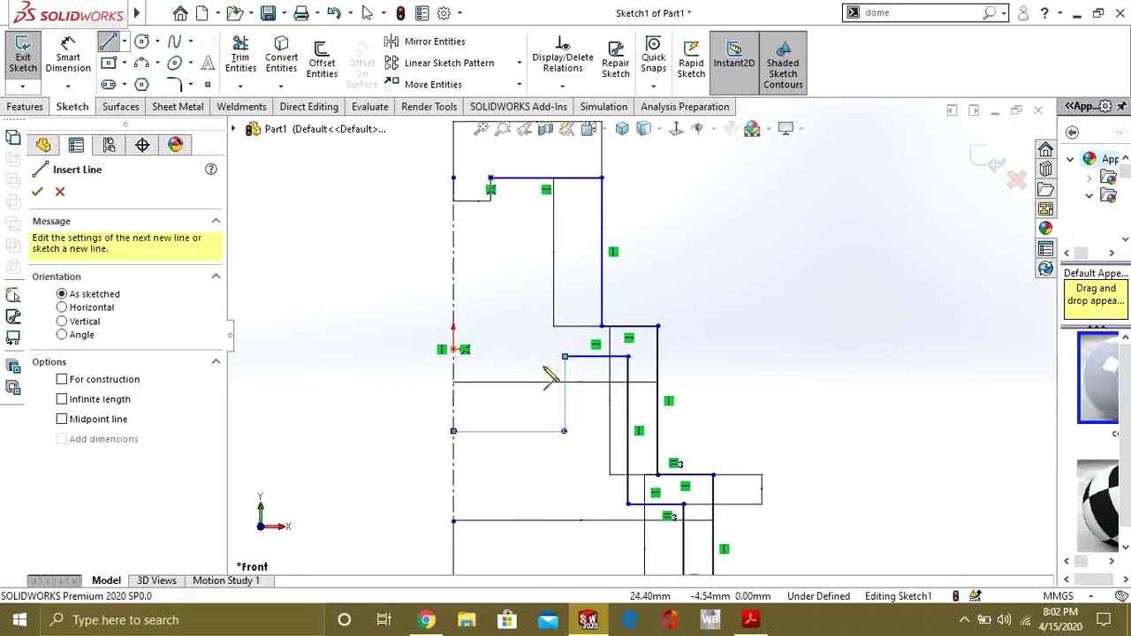
click(565, 357)
key(z)
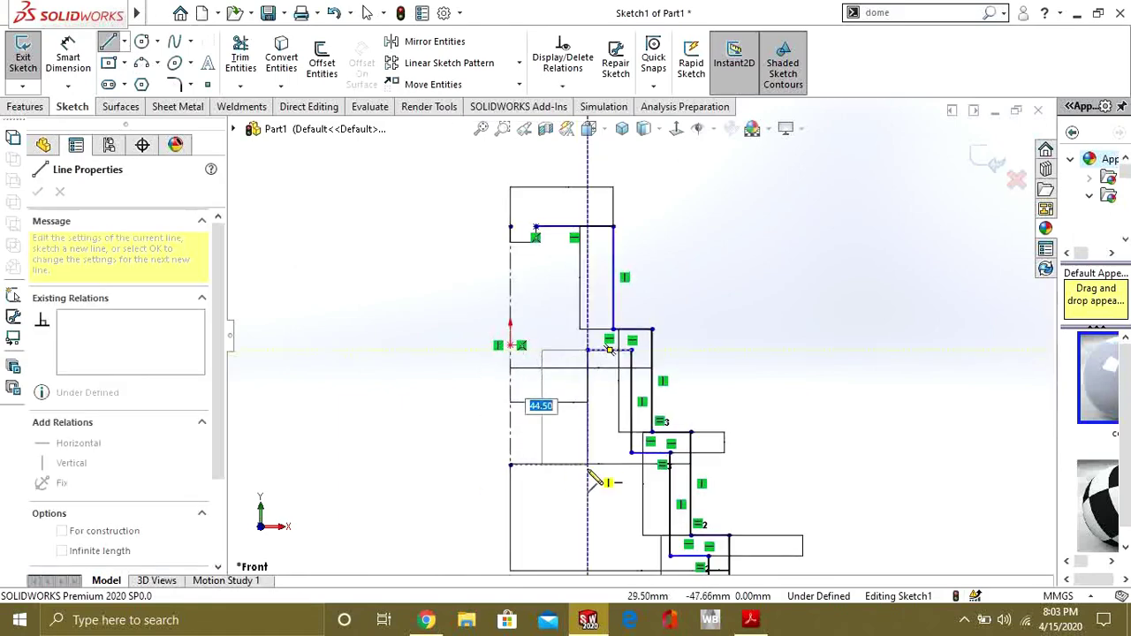
click(590, 489)
key(Escape)
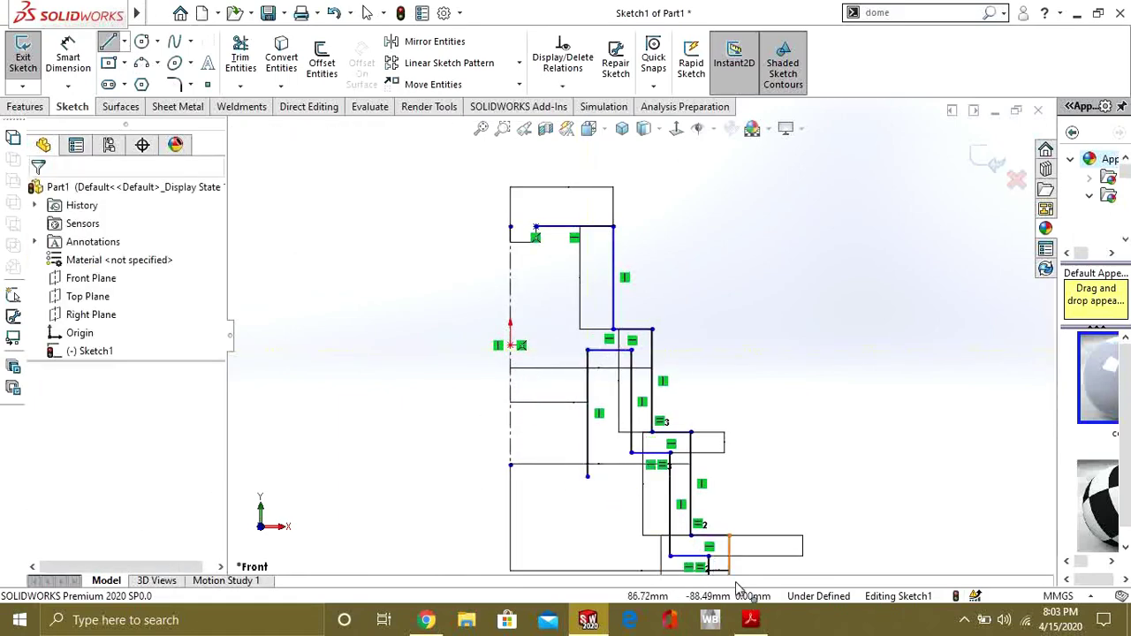
Step: Scroll the PDF across to the isometric view and back to the section view
click(750, 618)
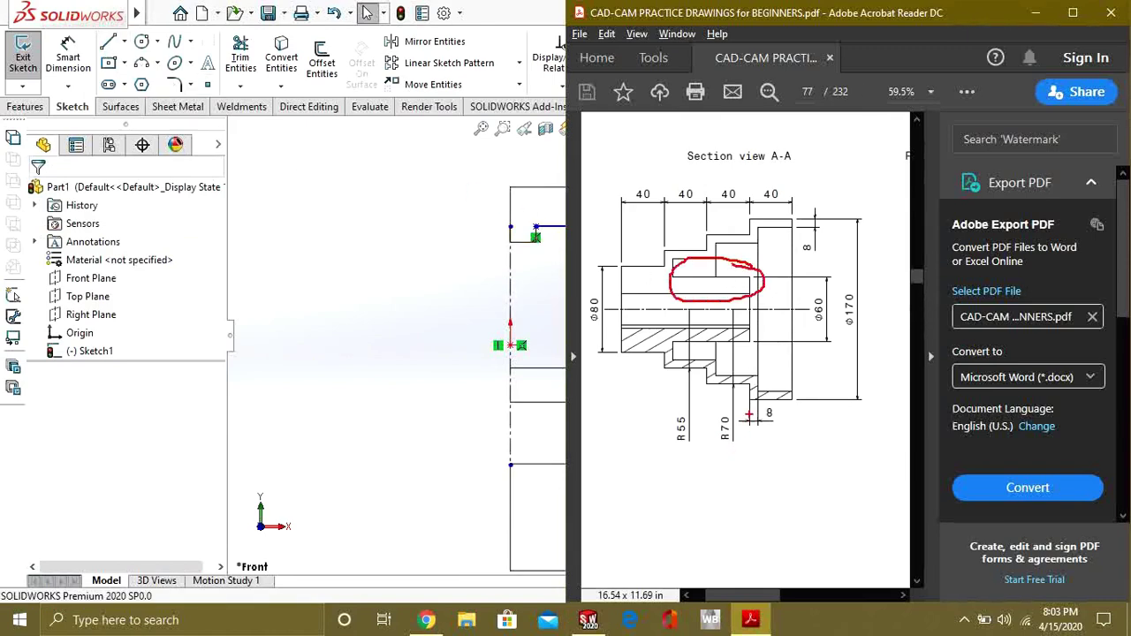
key(Escape)
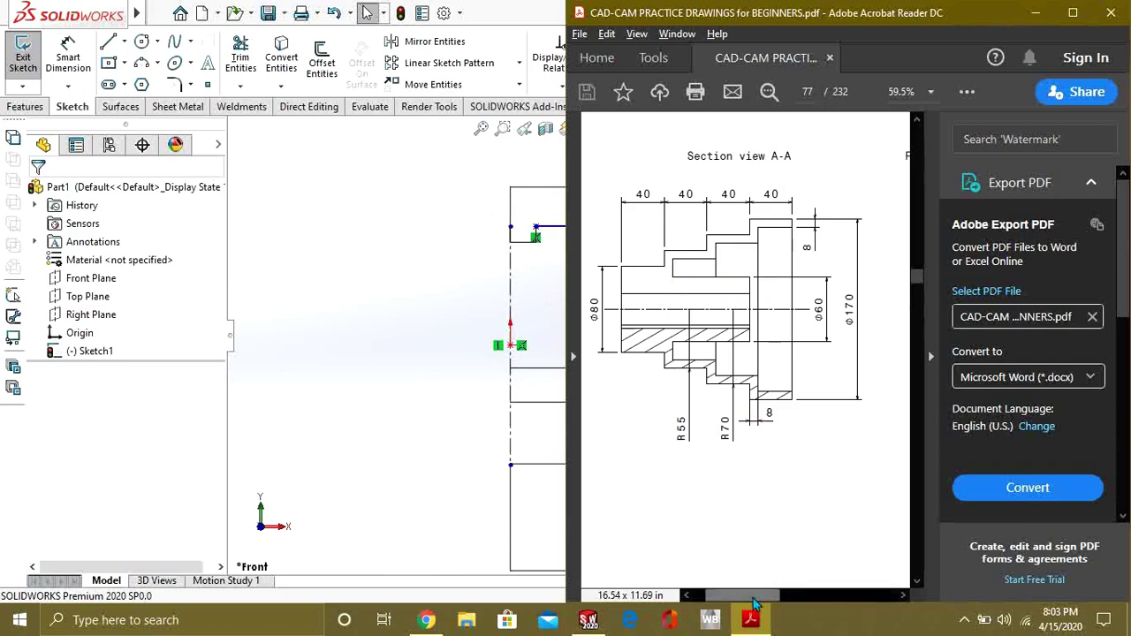
drag(754, 598, 872, 597)
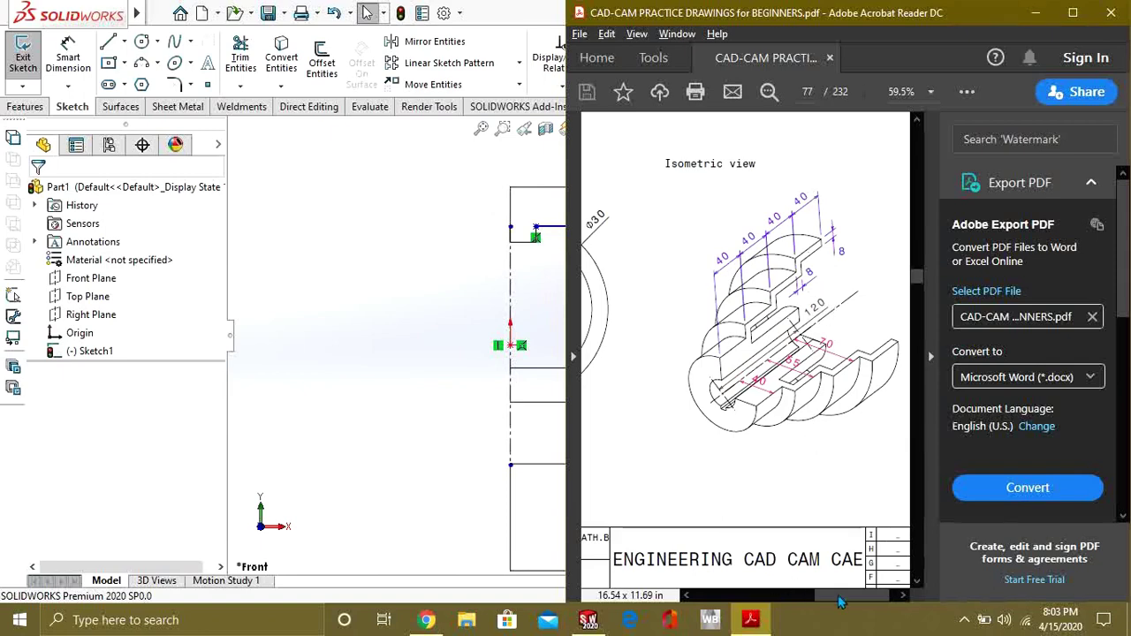
drag(839, 602, 731, 600)
Step: Dimension the long vertical bore edge from the top line to 10
click(204, 82)
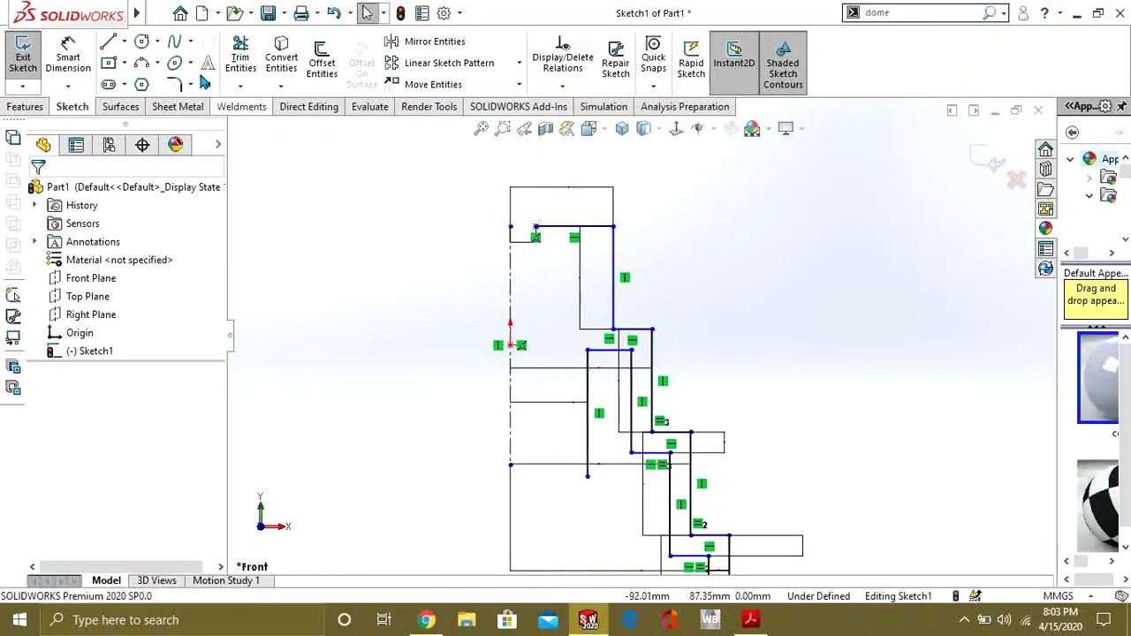
click(68, 57)
click(579, 227)
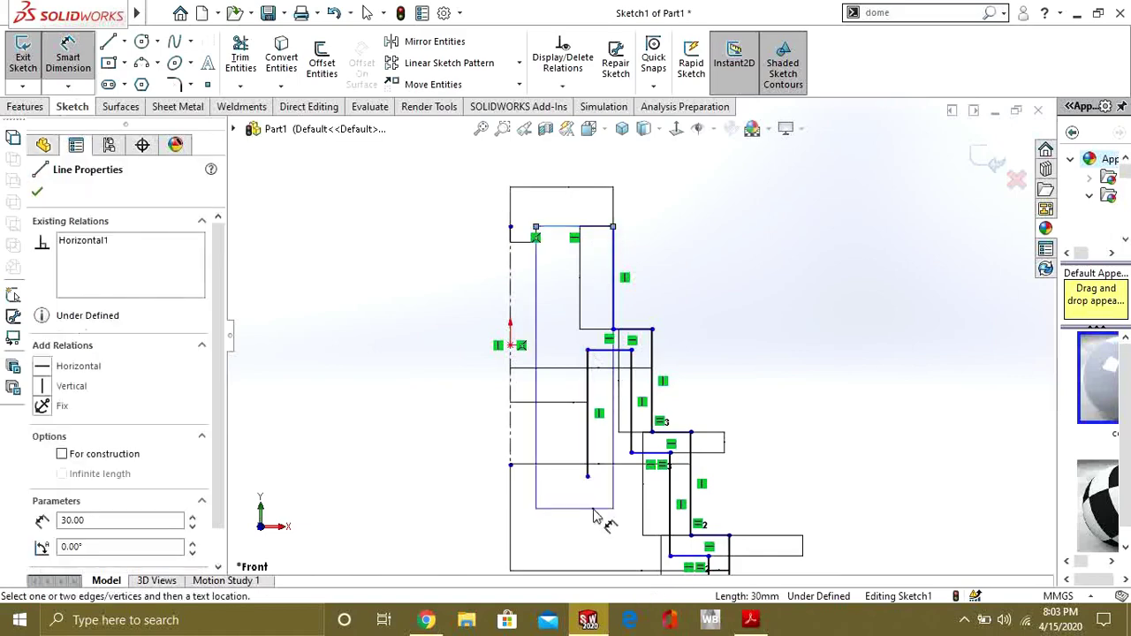
click(586, 476)
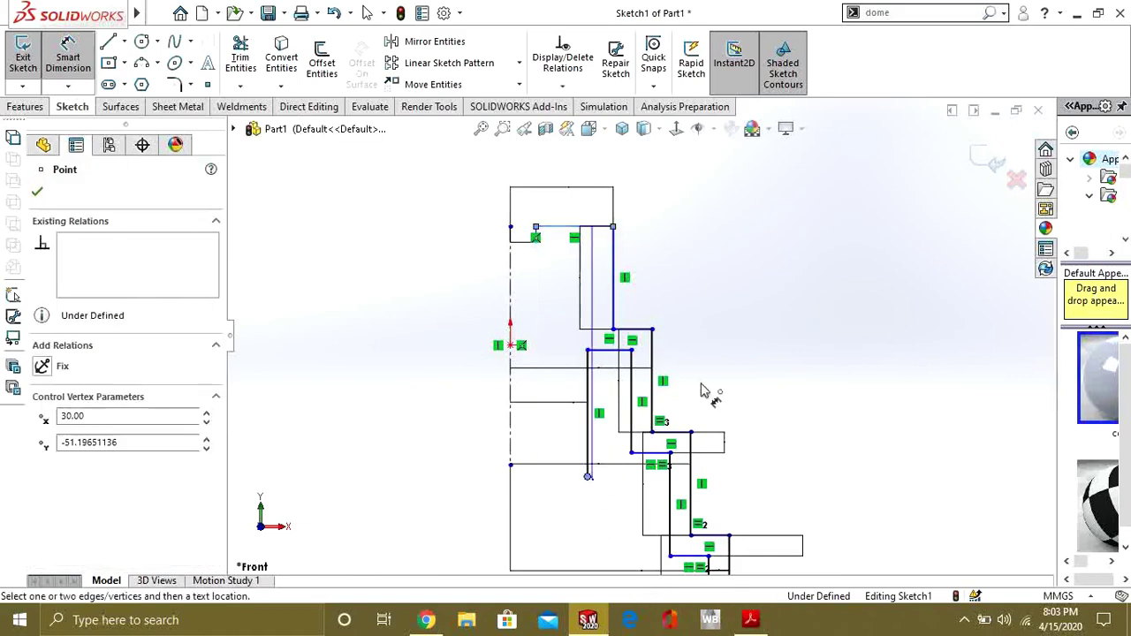
click(788, 344)
text(10)
key(Escape)
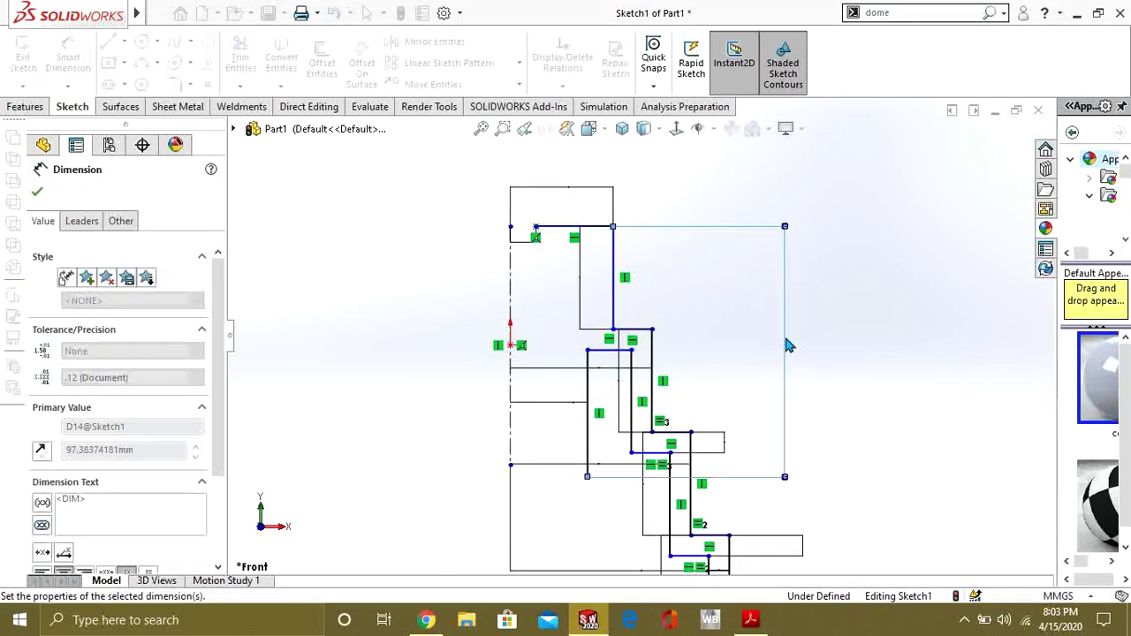
Step: Draw the bottom edge and closing vertical line to complete the closed half-profile
click(108, 41)
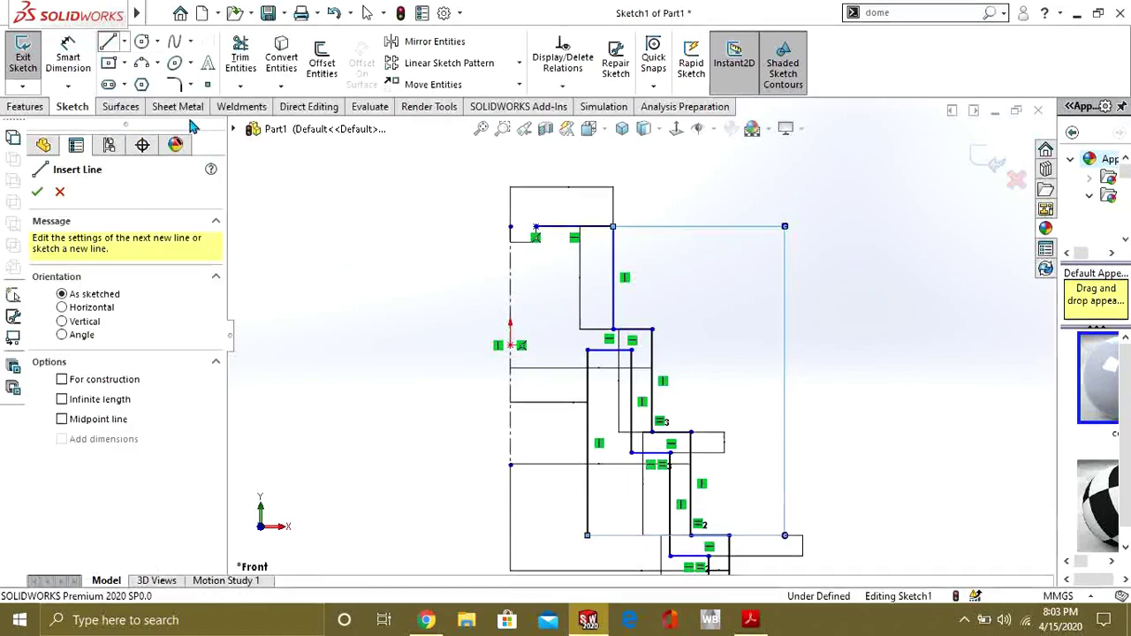
click(586, 534)
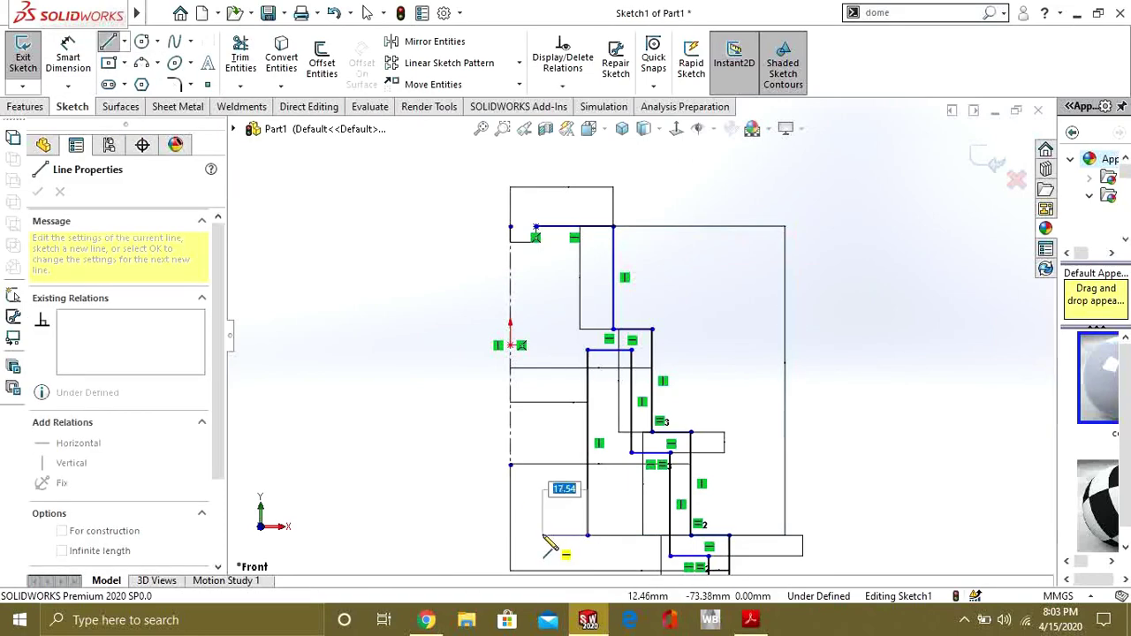
click(535, 534)
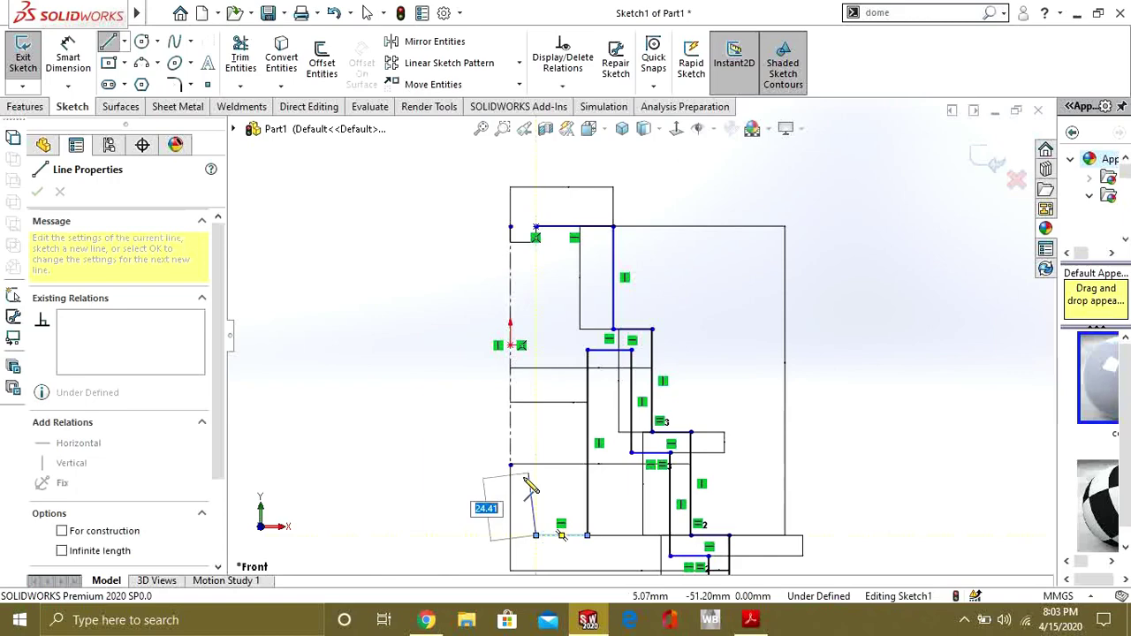
click(536, 229)
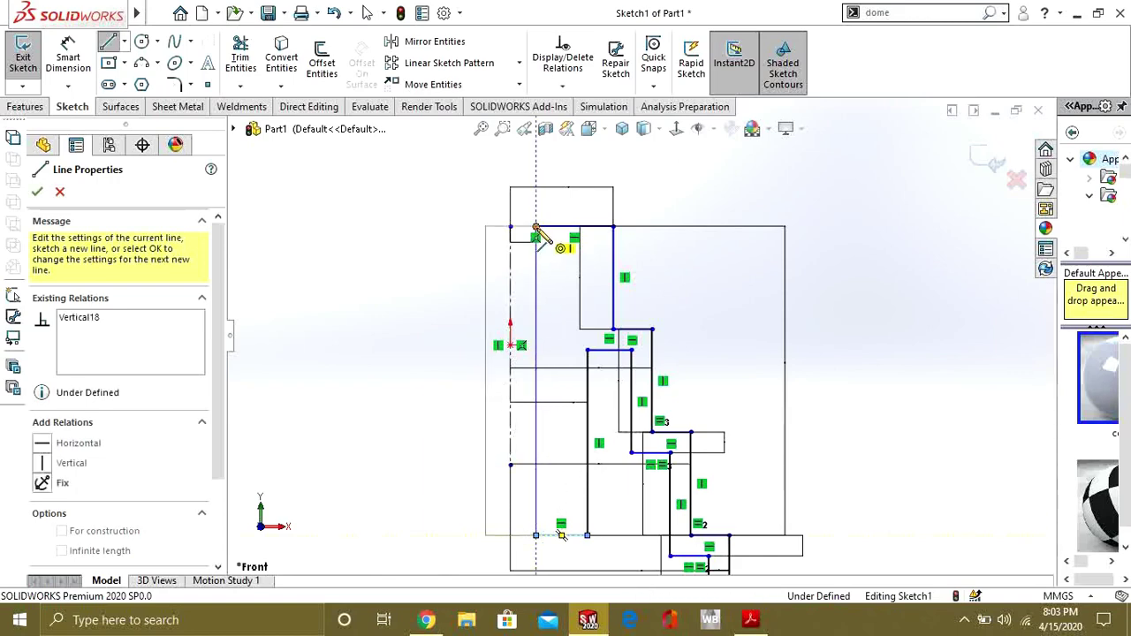
scroll(721, 291, up, 5)
scroll(723, 300, down, 2)
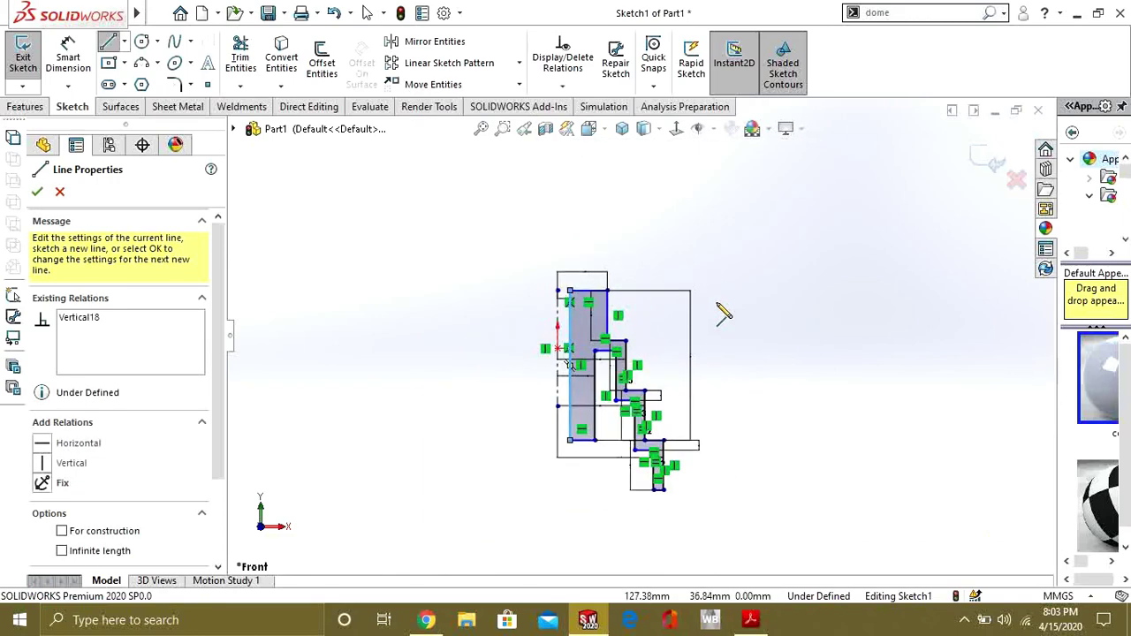
click(44, 196)
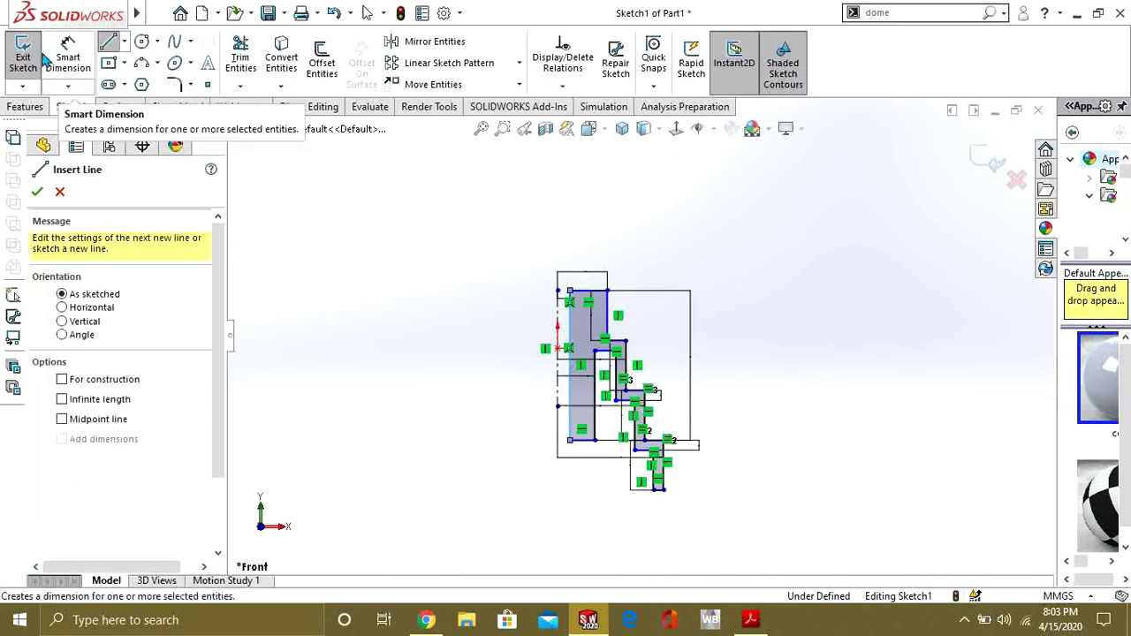
click(37, 192)
Step: Exit Sketch1 and revolve it 360° about Line1 into the Revolve1 solid
click(23, 55)
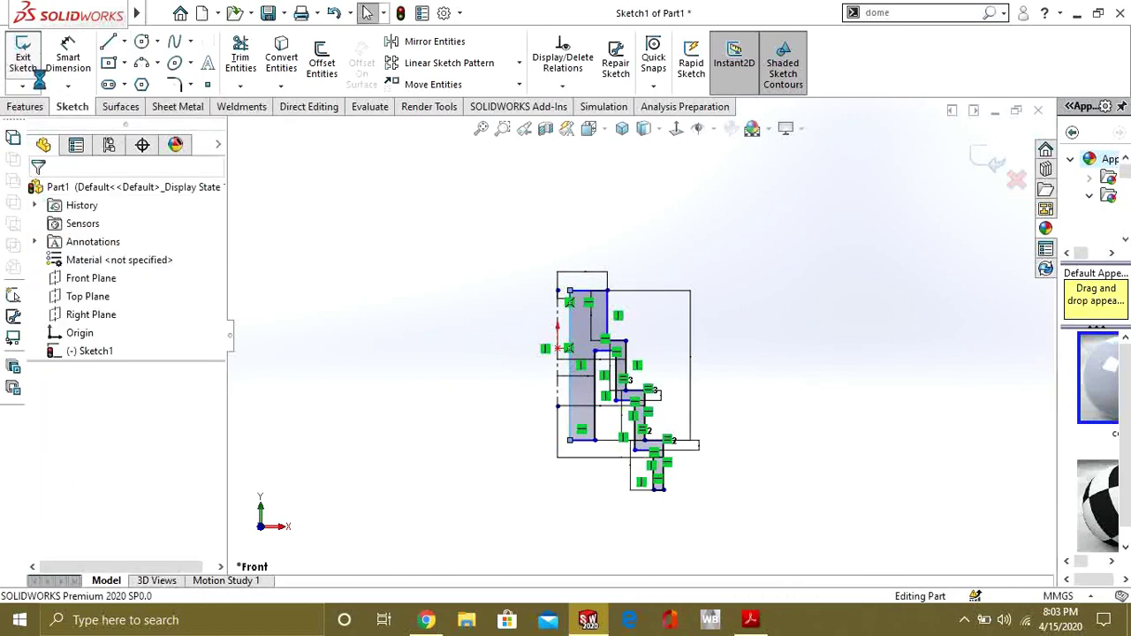
click(39, 110)
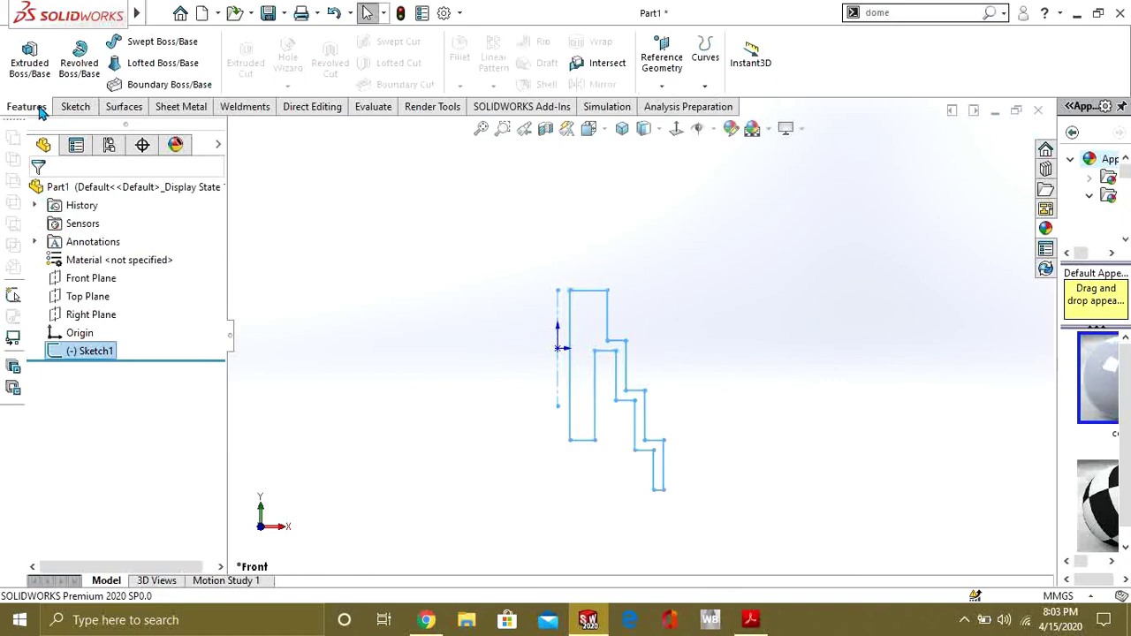
click(85, 63)
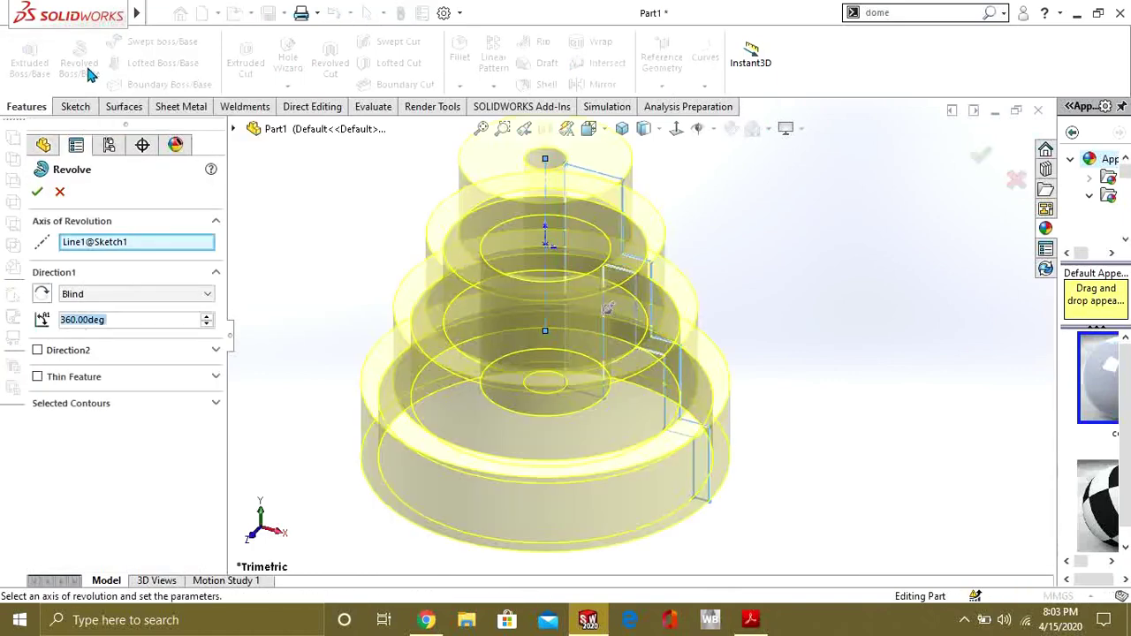
middle_drag(653, 310, 682, 377)
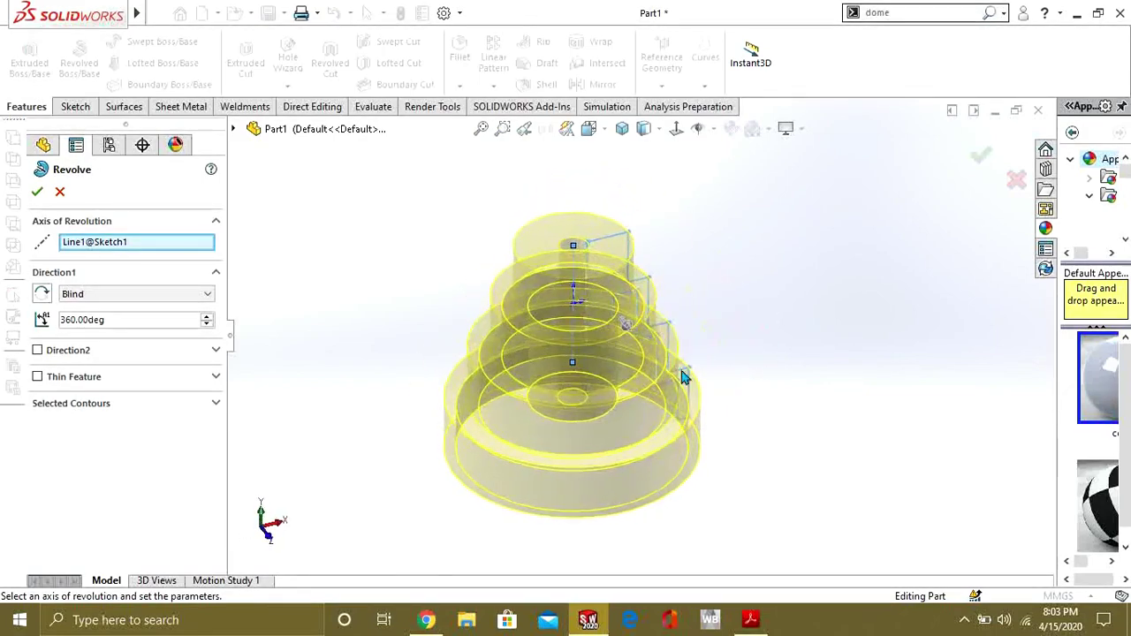
click(40, 193)
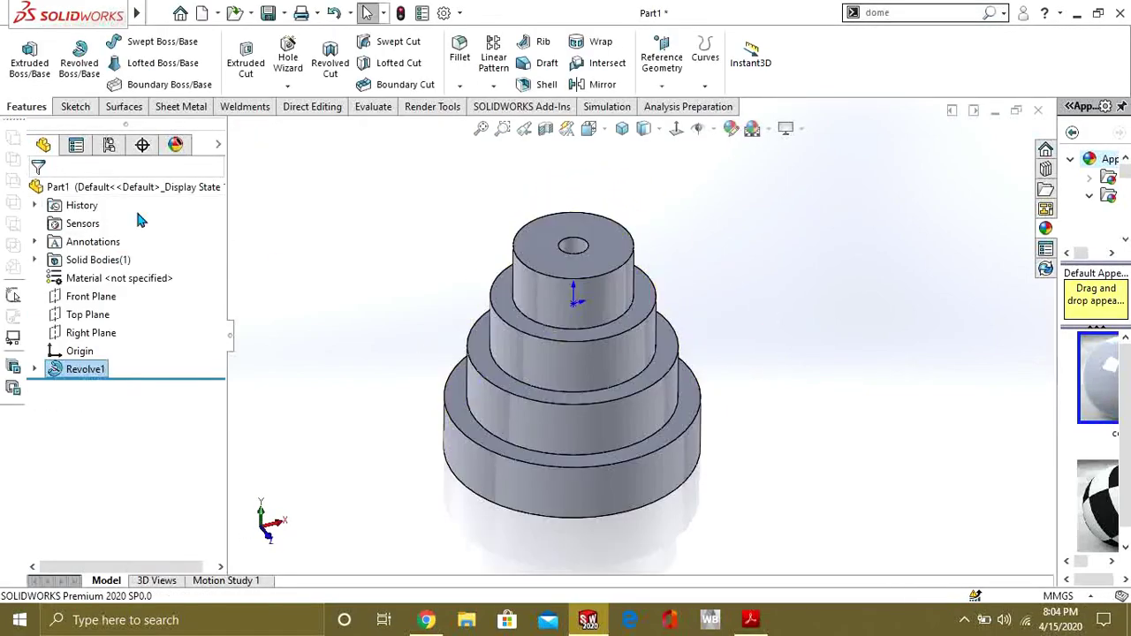
click(753, 620)
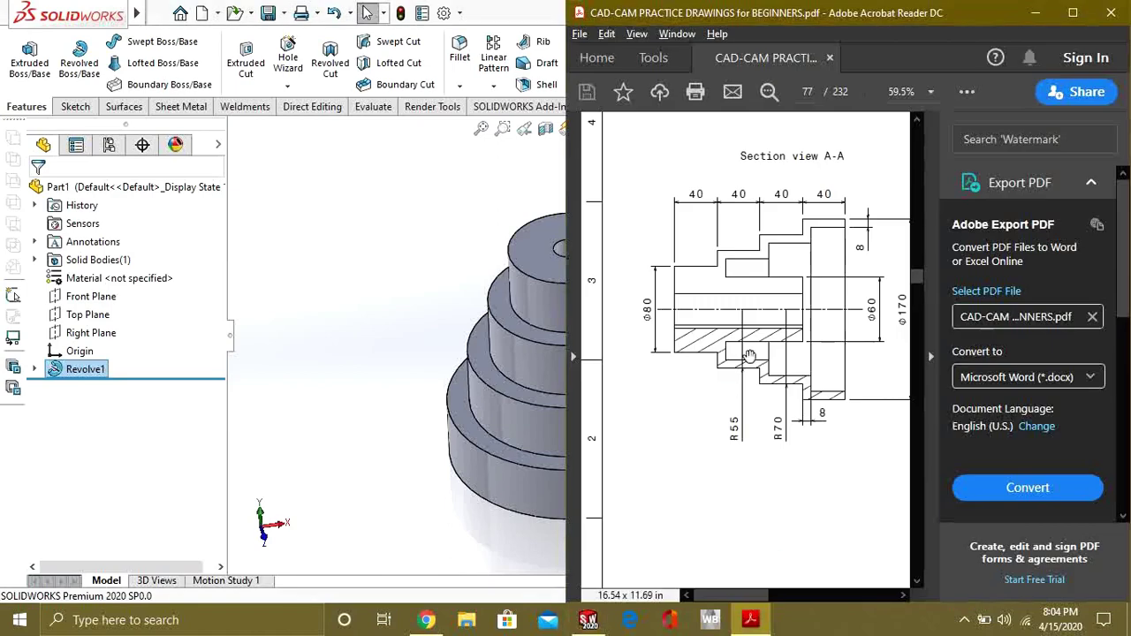
scroll(704, 358, right, 5)
scroll(792, 363, right, 1)
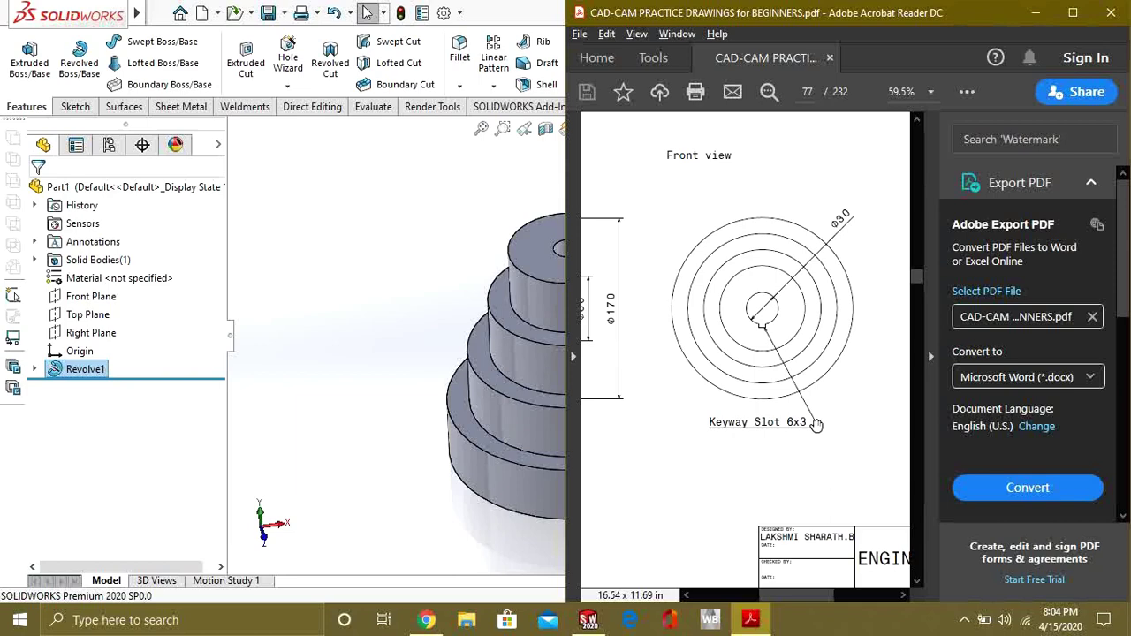
click(1040, 12)
Step: Start a new sketch on the part's top face, viewed normal to it
click(545, 265)
click(75, 106)
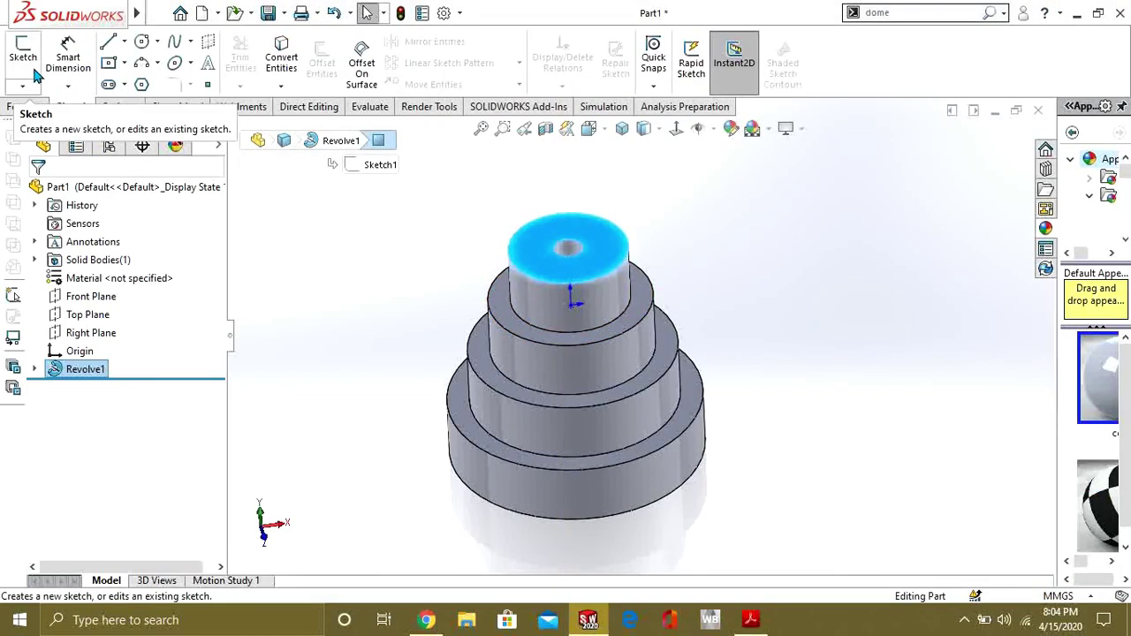
click(23, 58)
click(676, 130)
scroll(631, 348, down, 5)
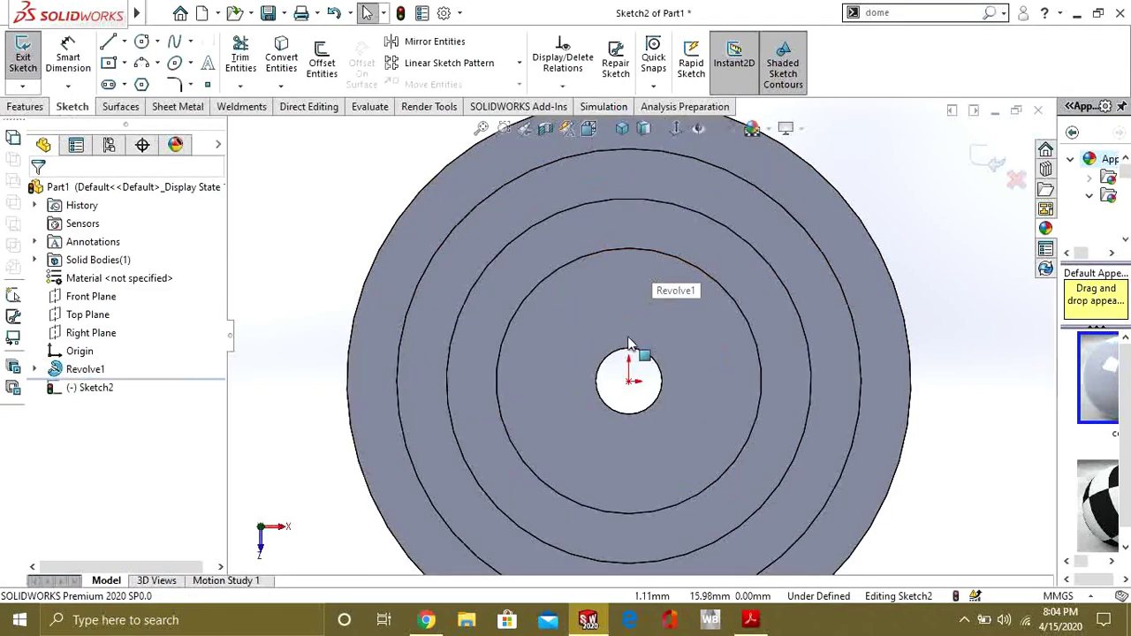
Step: Draw a centerline up from the bore centre and a centre rectangle keyway at its top
click(123, 41)
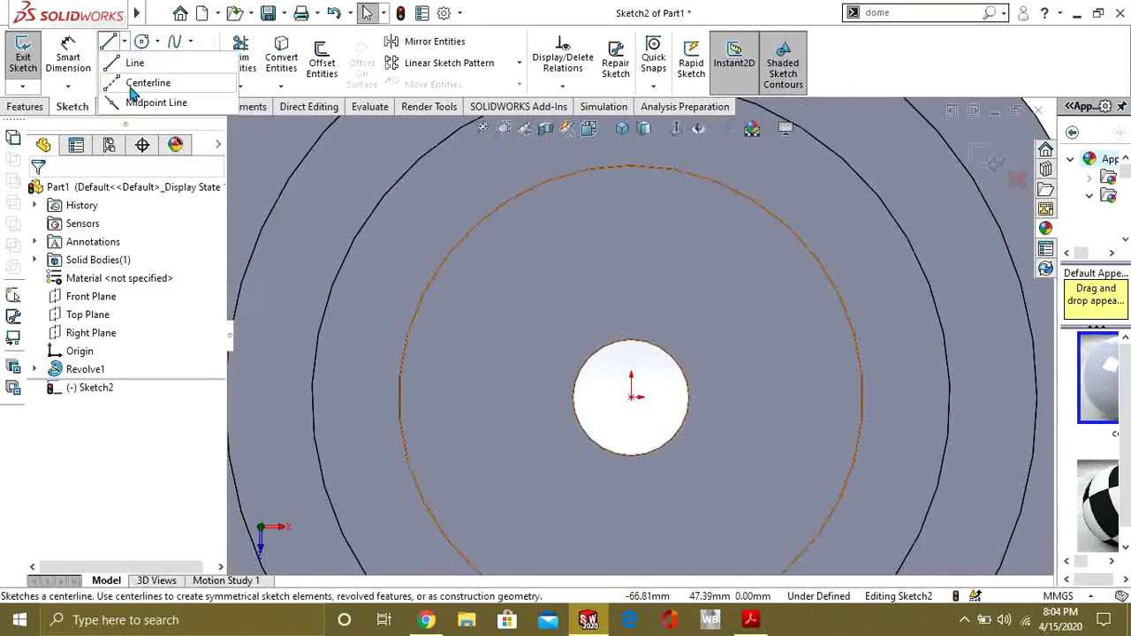
click(152, 76)
click(631, 397)
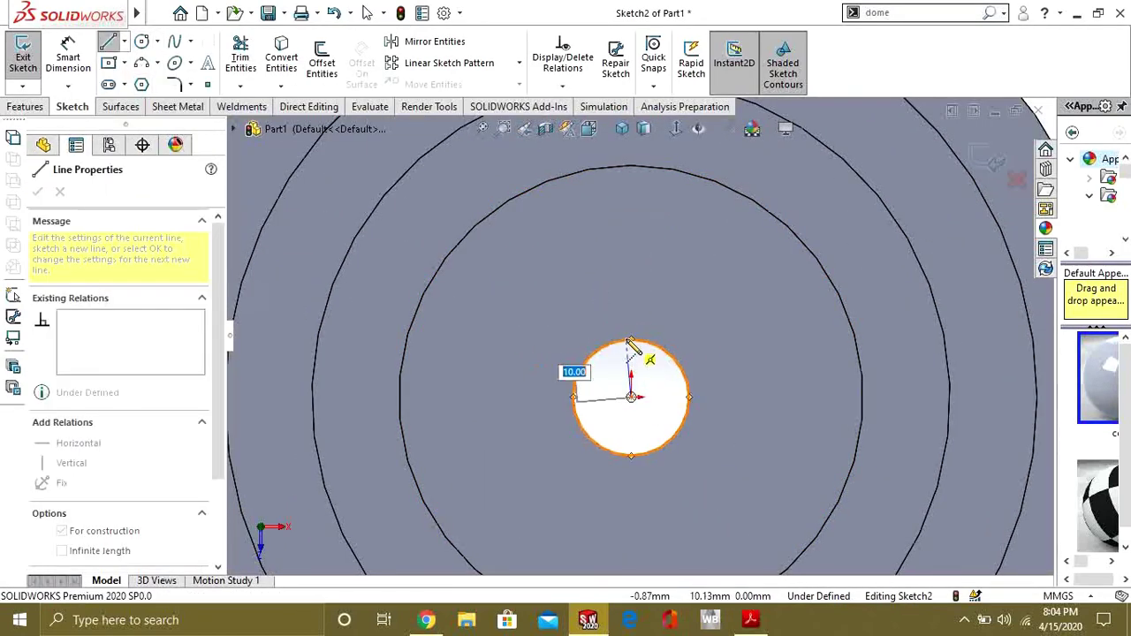
click(631, 340)
click(108, 42)
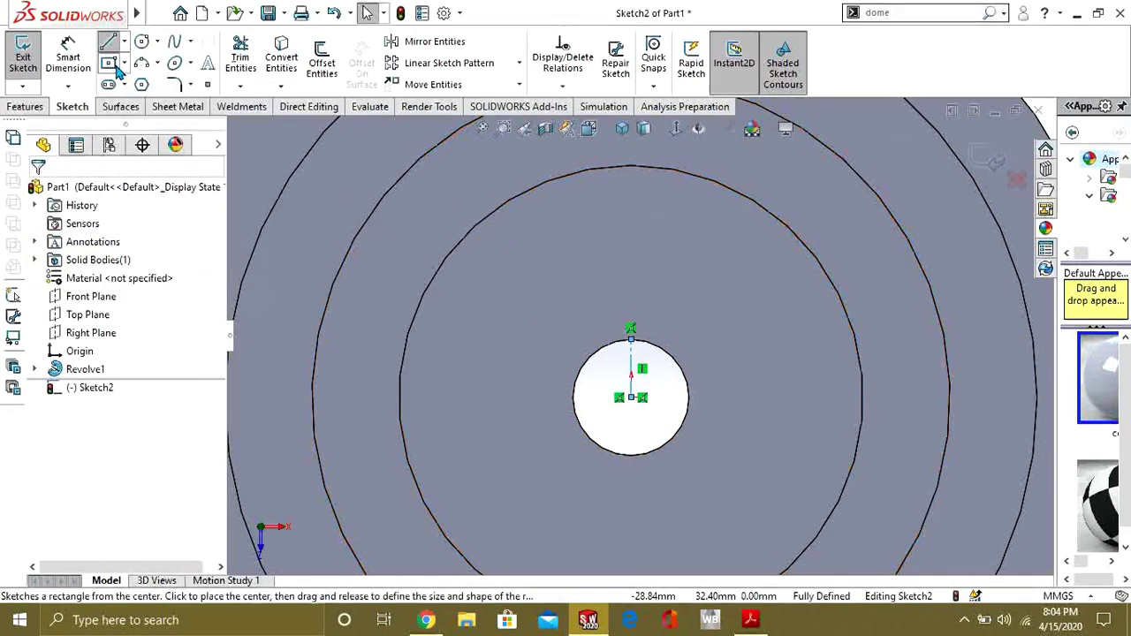
click(109, 63)
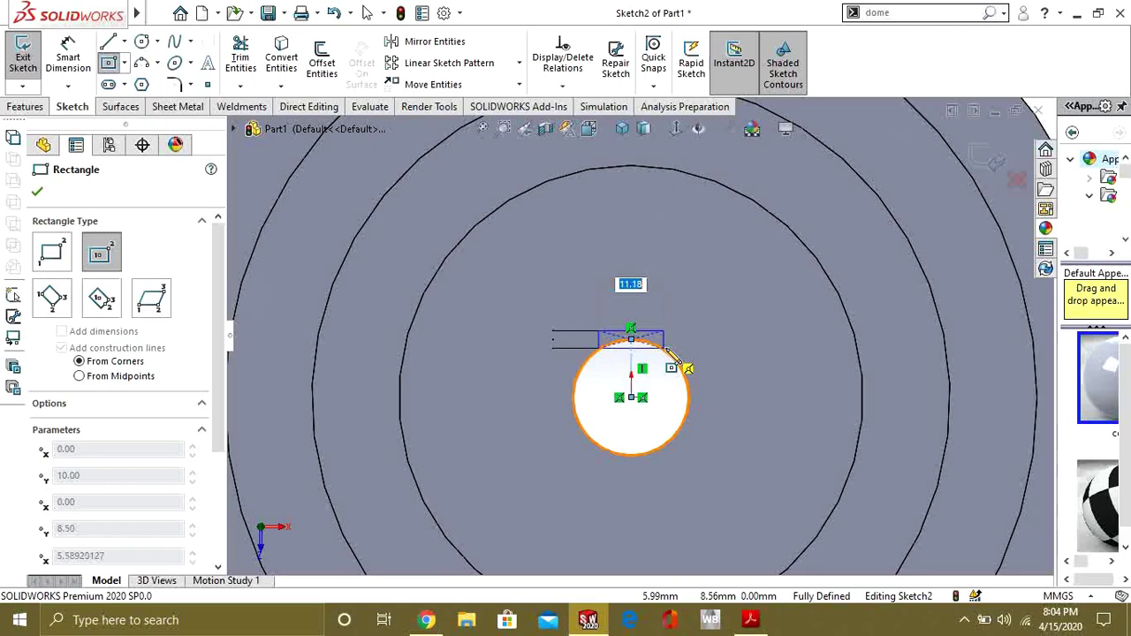
click(668, 349)
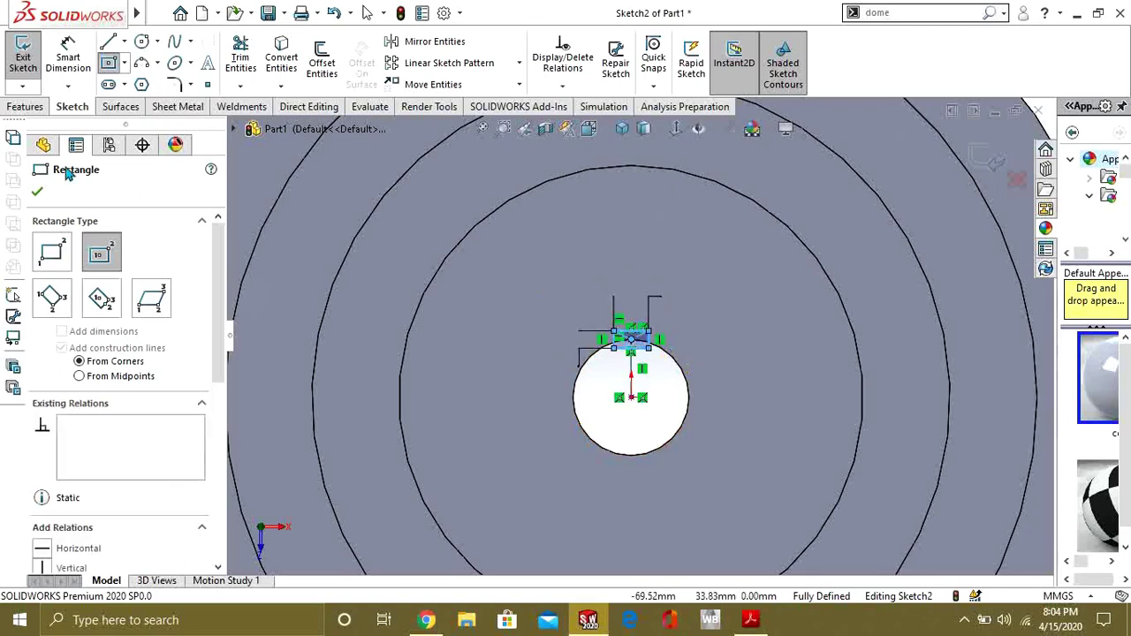
click(23, 57)
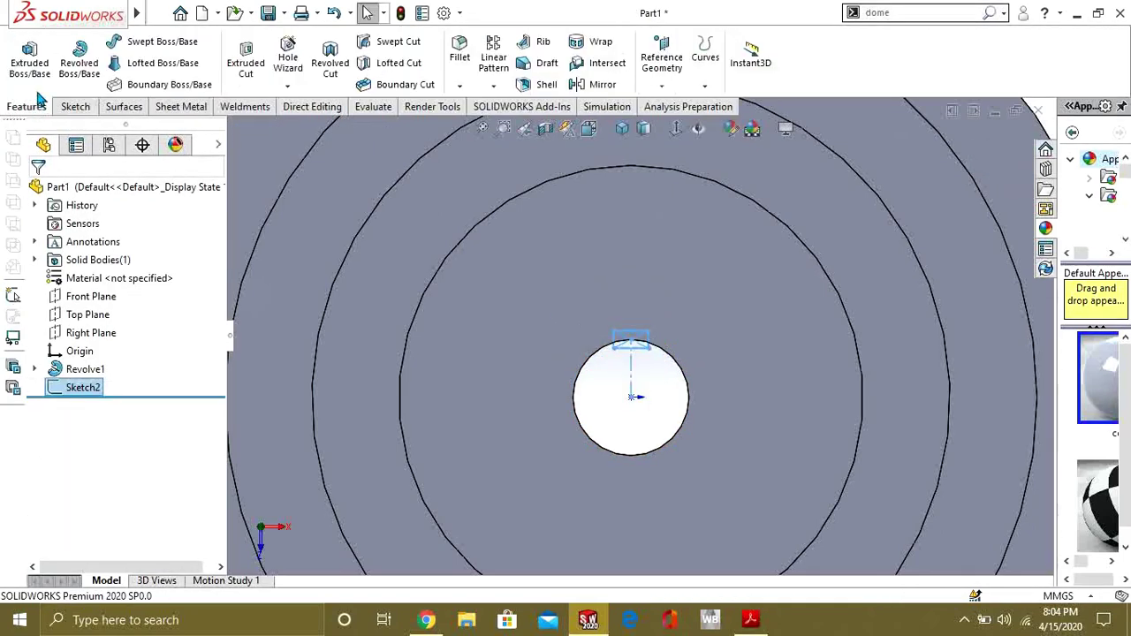
Step: Extrude-cut the keyway sketch 120 mm blind, creating Cut-Extrude1 along the bore
click(246, 60)
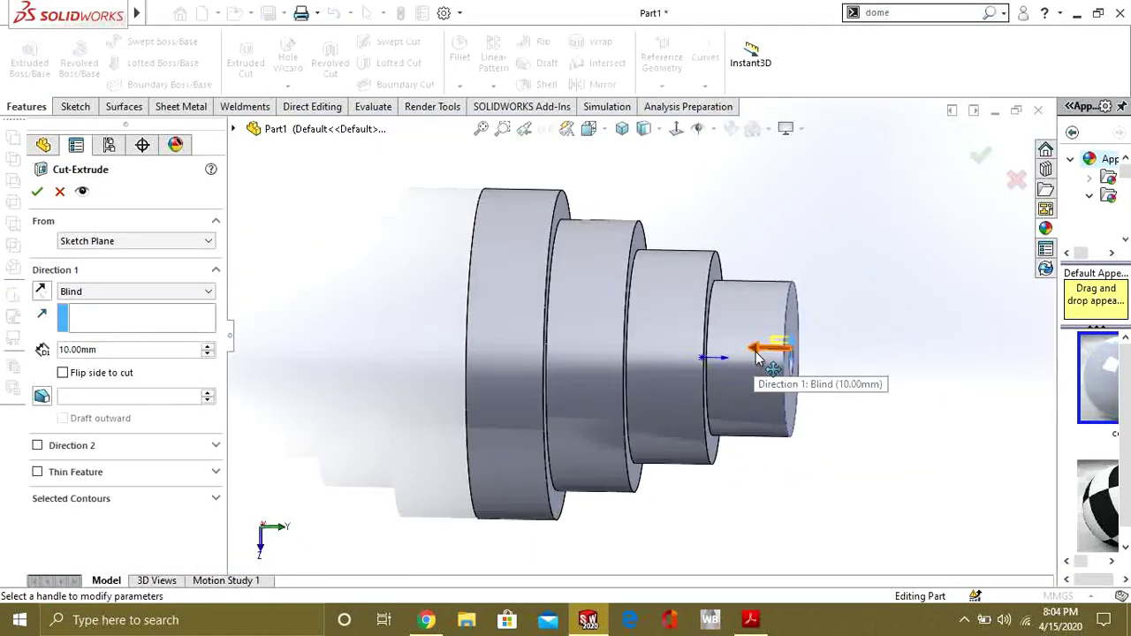
click(757, 357)
click(720, 346)
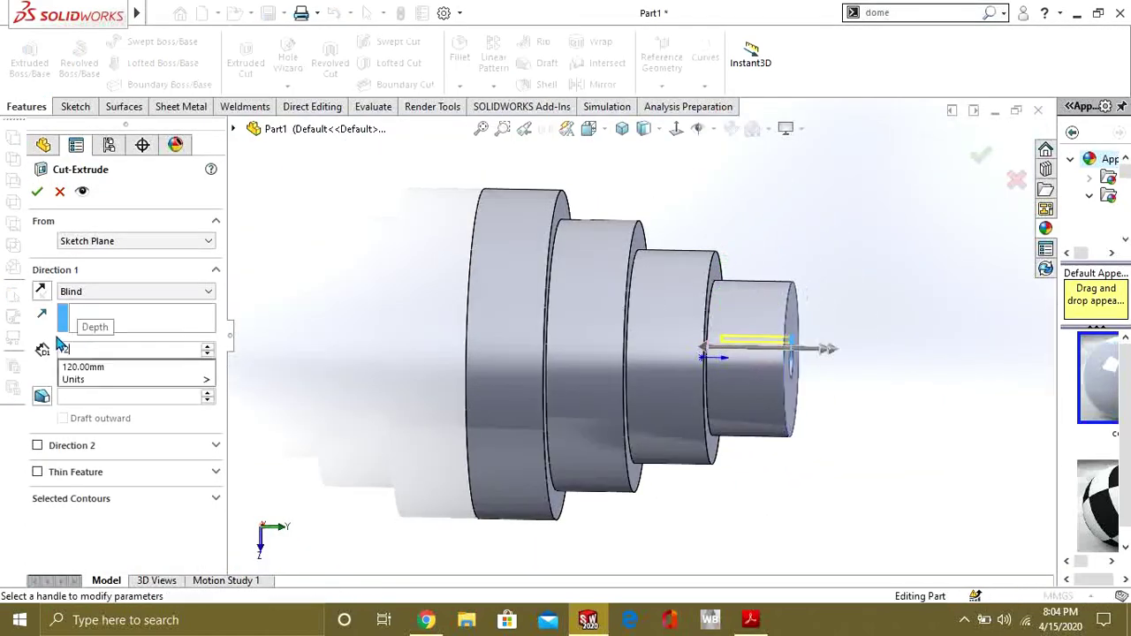
click(38, 191)
middle_drag(742, 447, 785, 262)
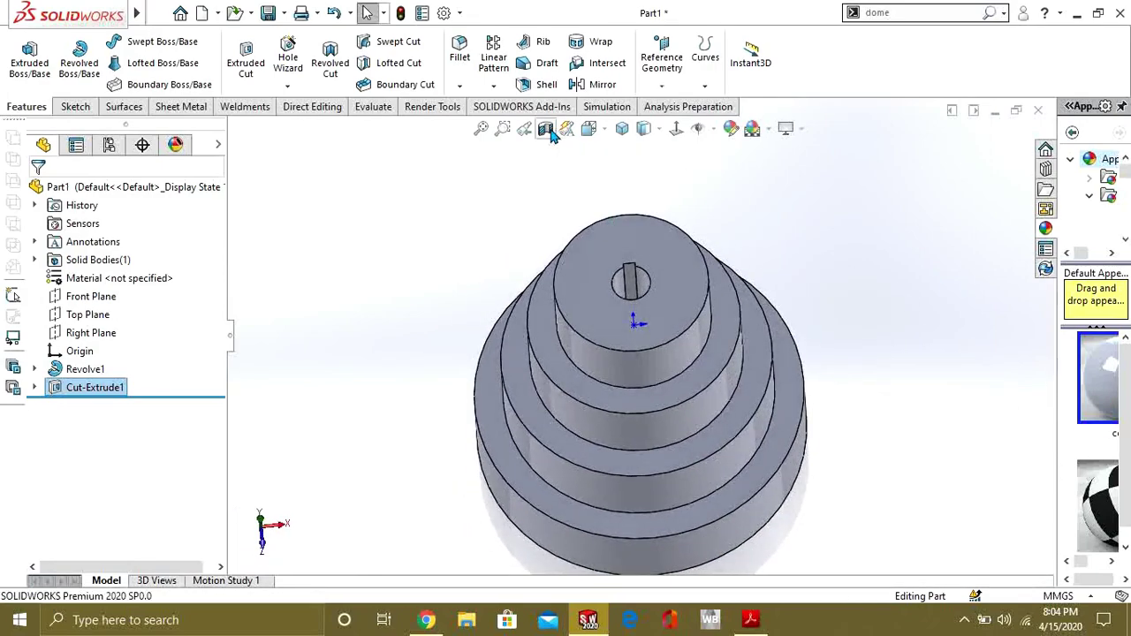
Step: Offset the front-plane section to 1.00 mm and rotate the sectioned part to inspect it
middle_drag(784, 464, 759, 331)
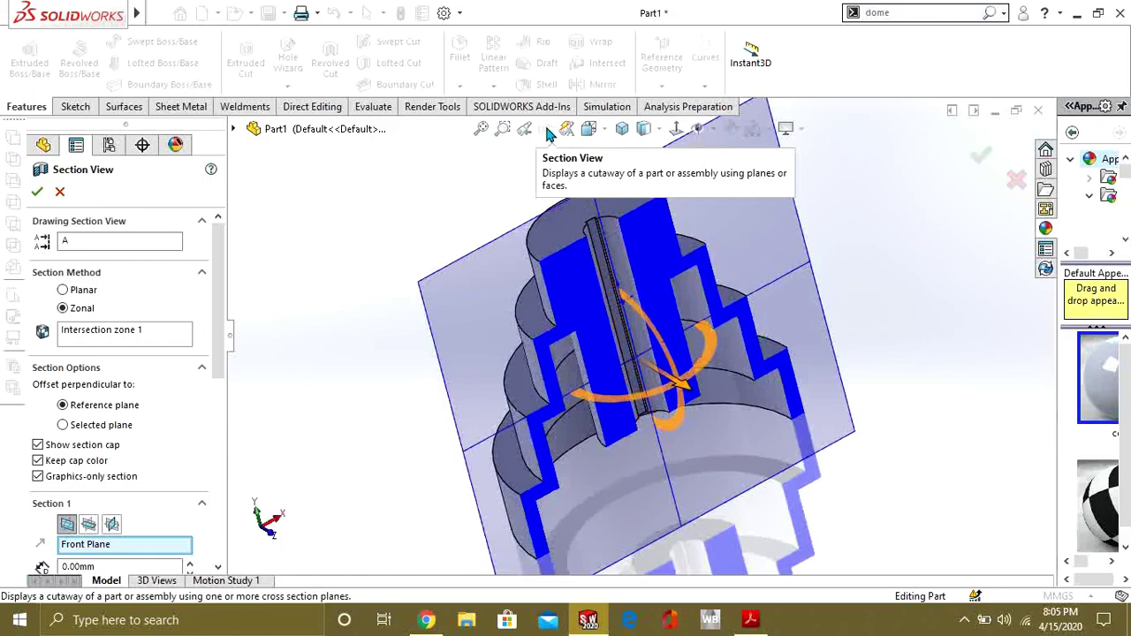
mouse_move(683, 394)
mouse_down()
mouse_move(706, 399)
mouse_move(691, 390)
mouse_up()
middle_drag(691, 389, 717, 446)
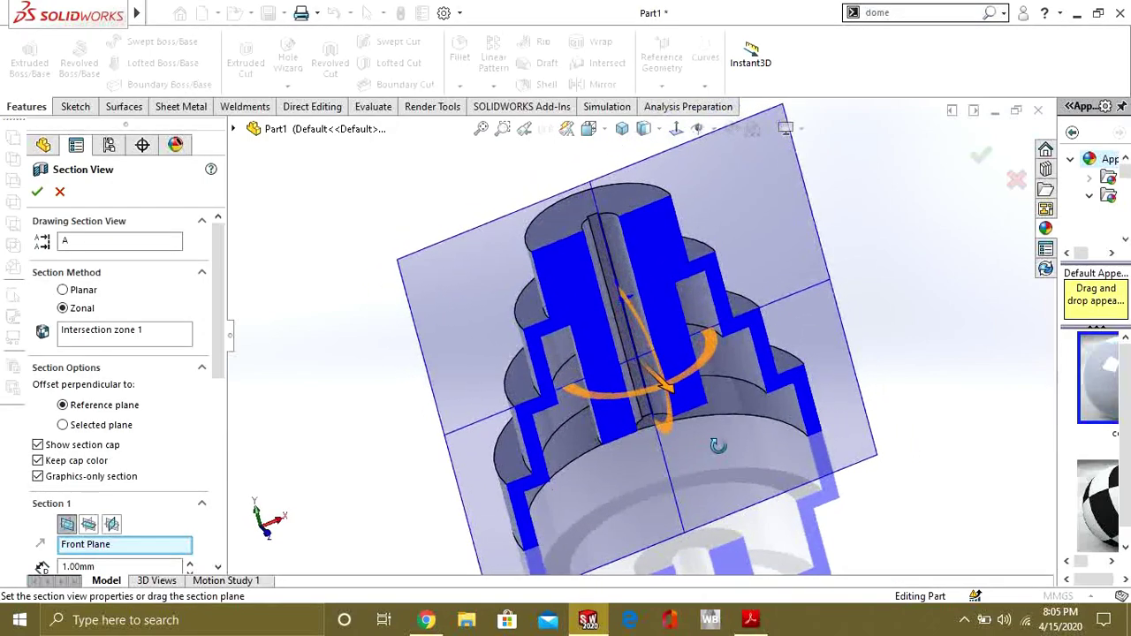
scroll(131, 428, down, 6)
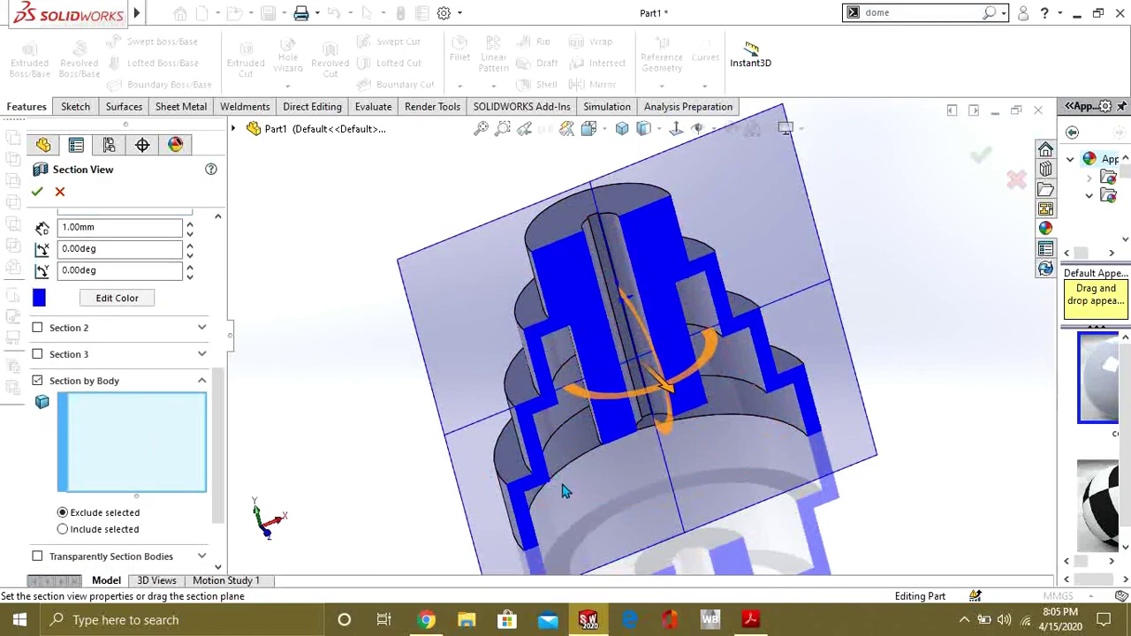
middle_drag(566, 491, 675, 470)
Step: Return the section plane to 2.00 mm, section the part body transparently, and apply
click(652, 444)
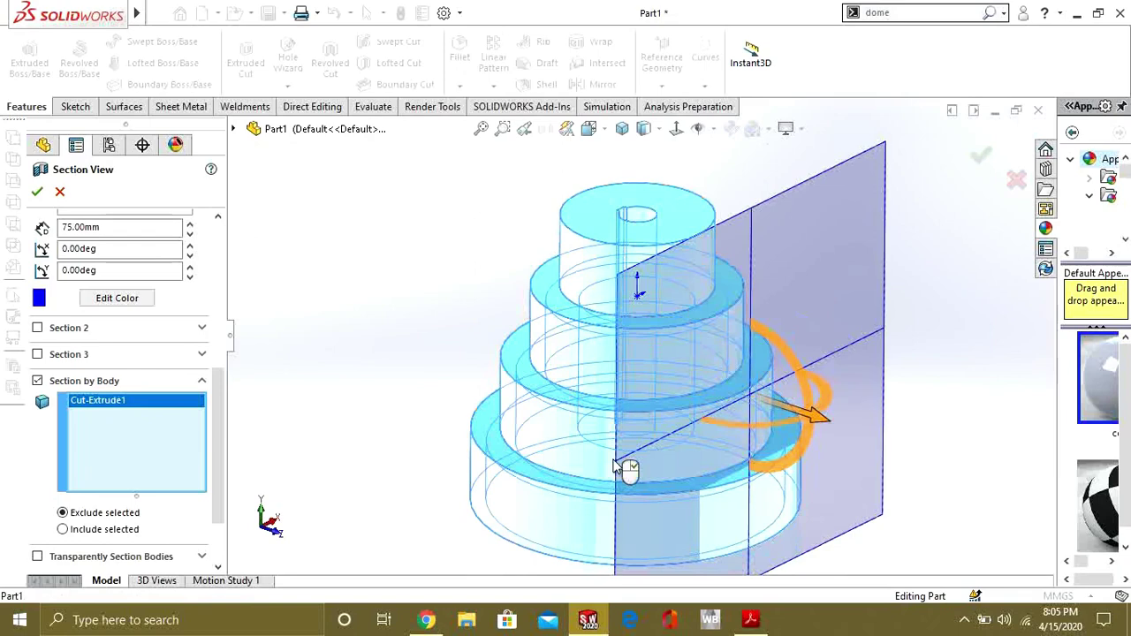
drag(819, 426, 409, 397)
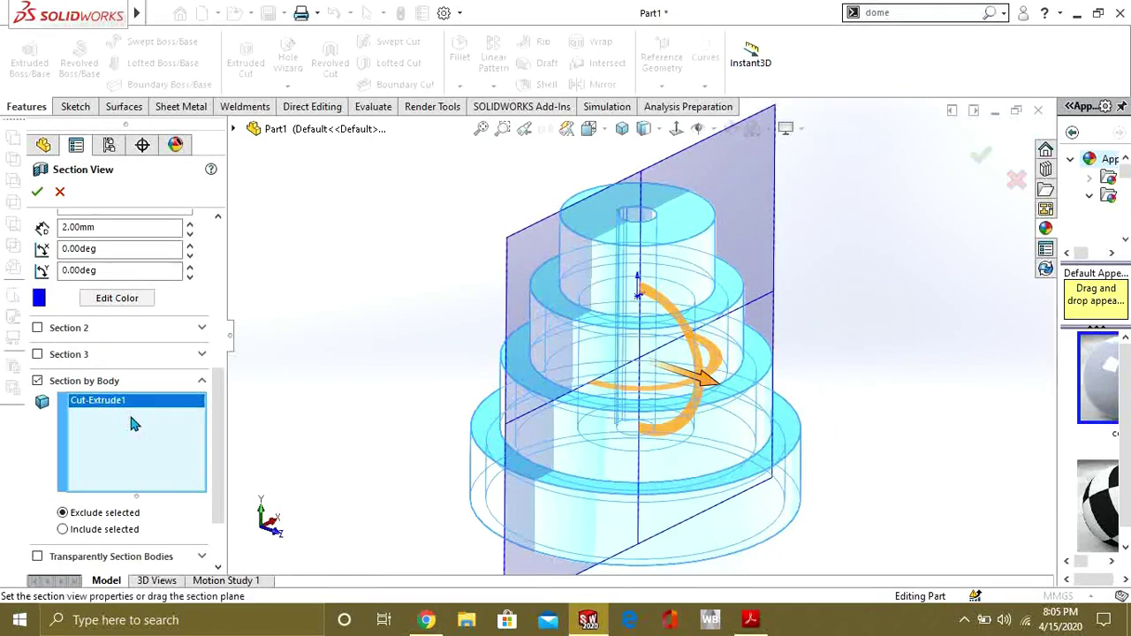
key(Delete)
scroll(223, 435, down, 5)
click(148, 382)
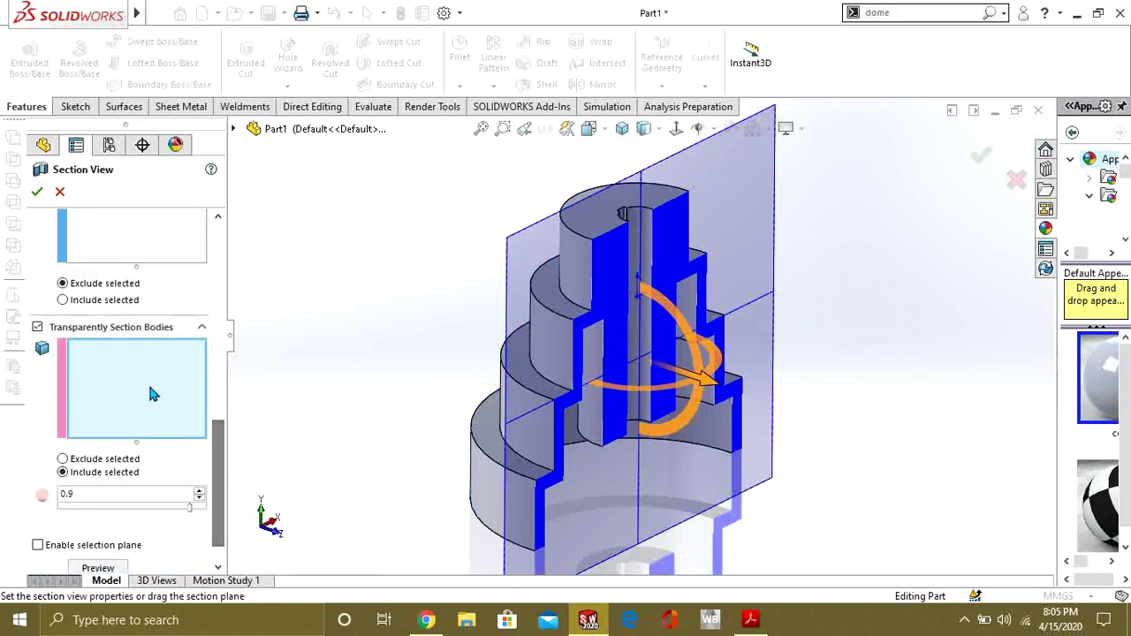
click(543, 491)
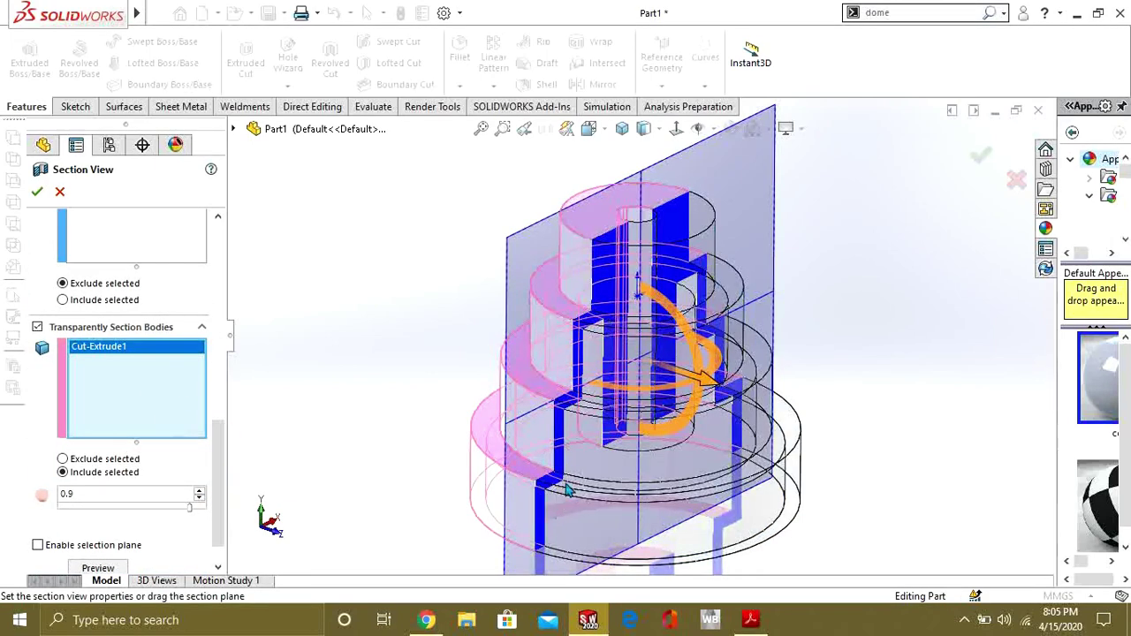
click(38, 192)
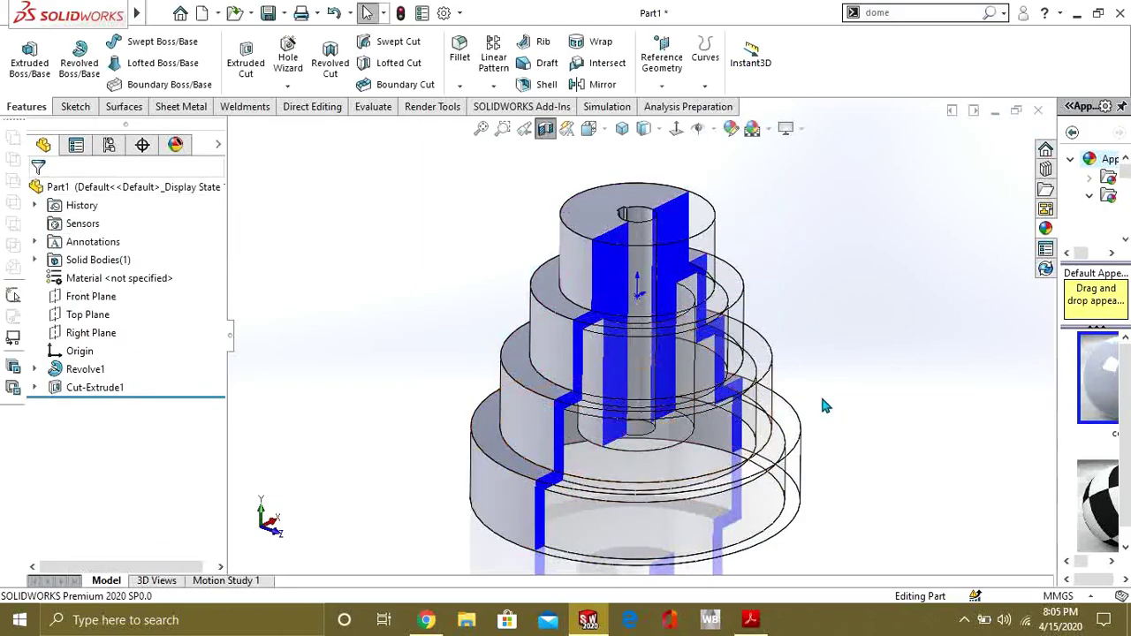
middle_drag(821, 404, 681, 375)
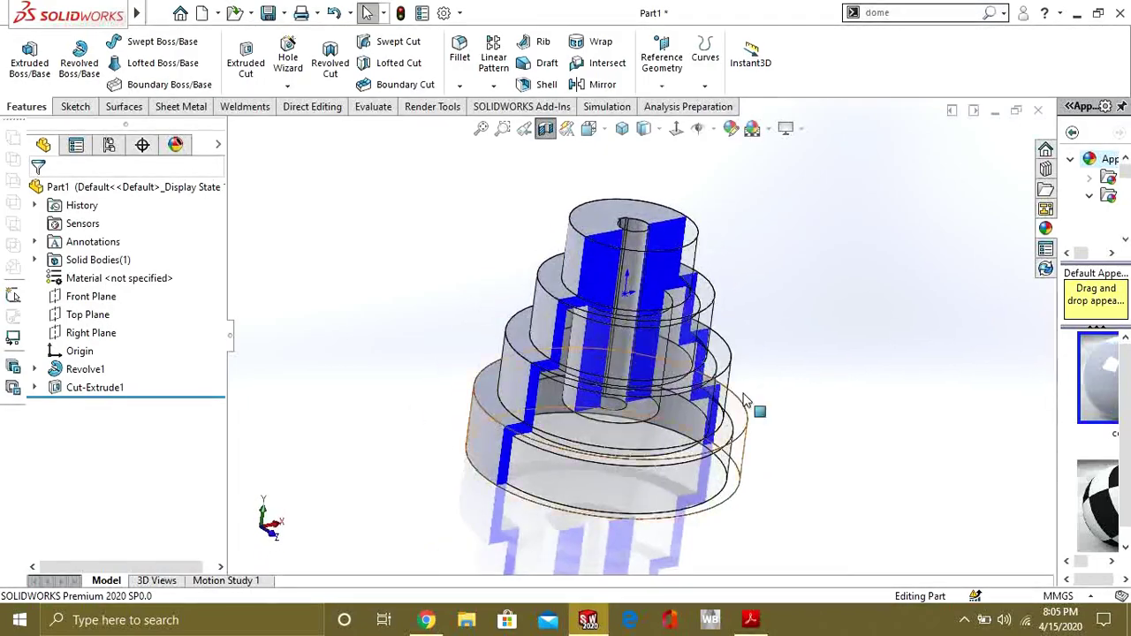